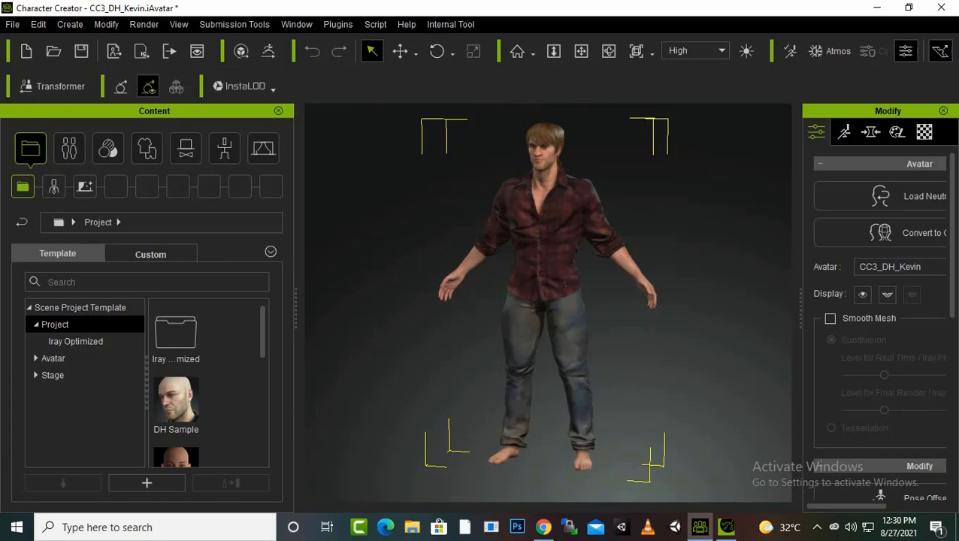
click(13, 24)
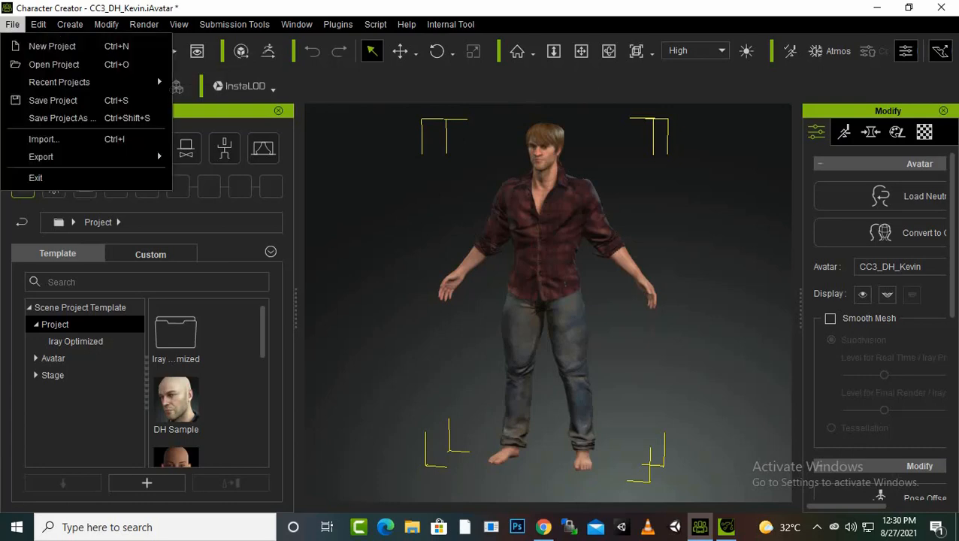
mouse_move(86, 157)
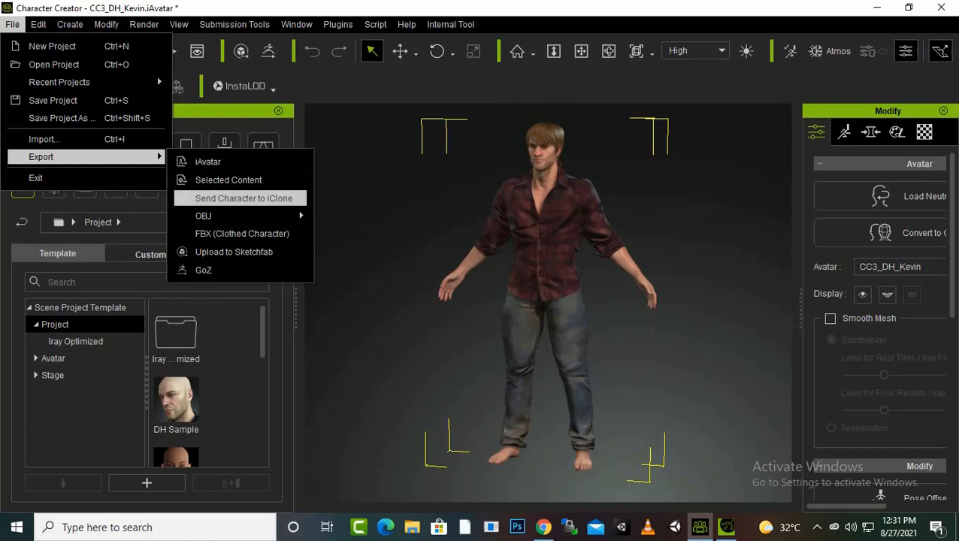
click(338, 25)
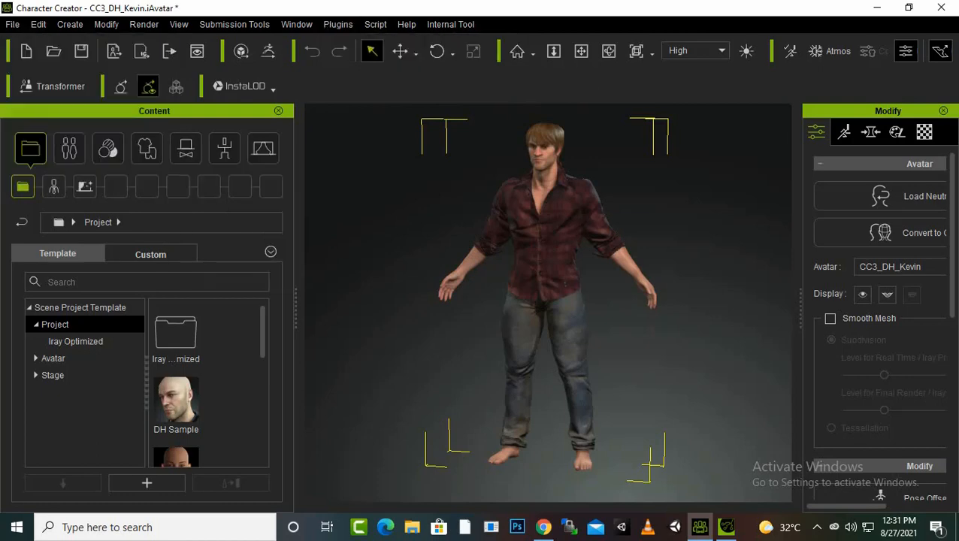
click(338, 24)
mouse_move(451, 45)
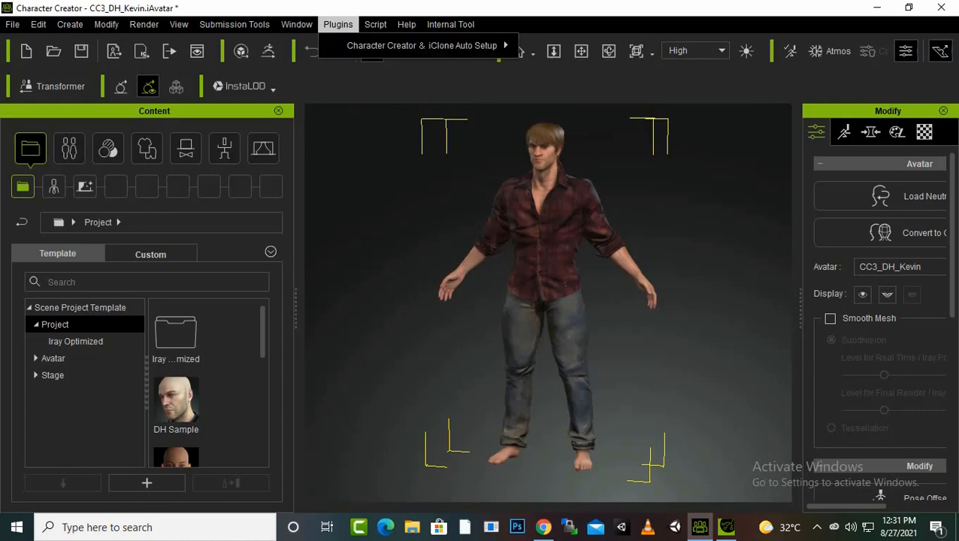
key(Escape)
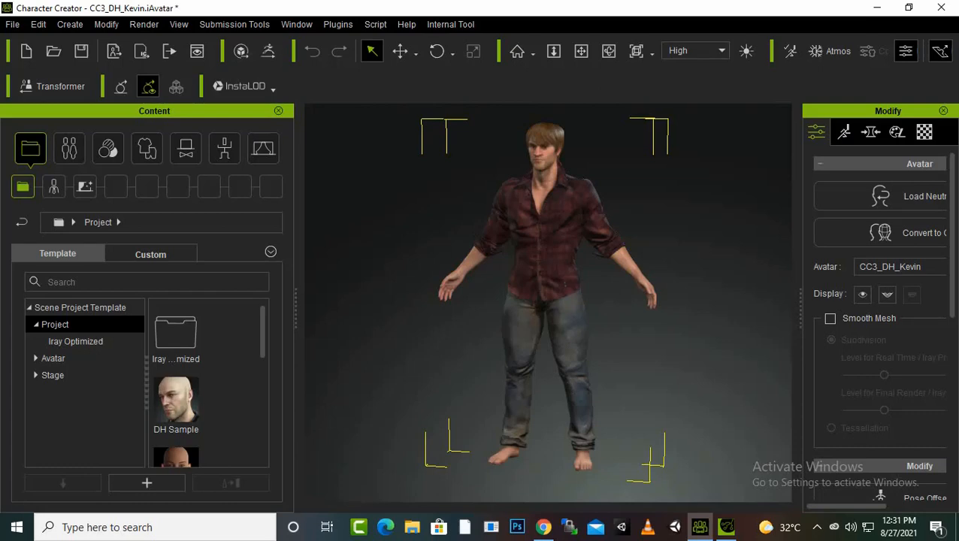
Apply the Boots_C shoes from the cloth template library to the character
scroll(545, 165, up, 1)
scroll(546, 165, up, 1)
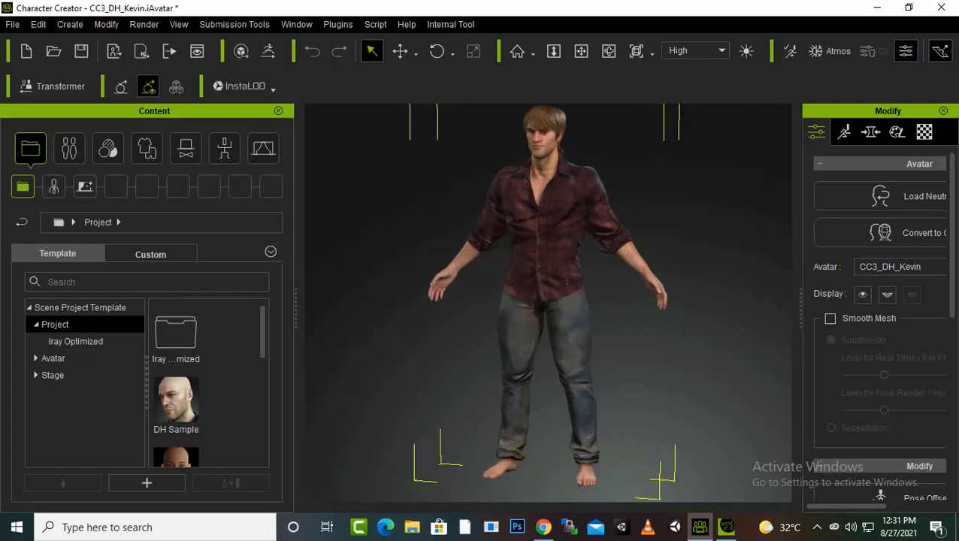
click(69, 149)
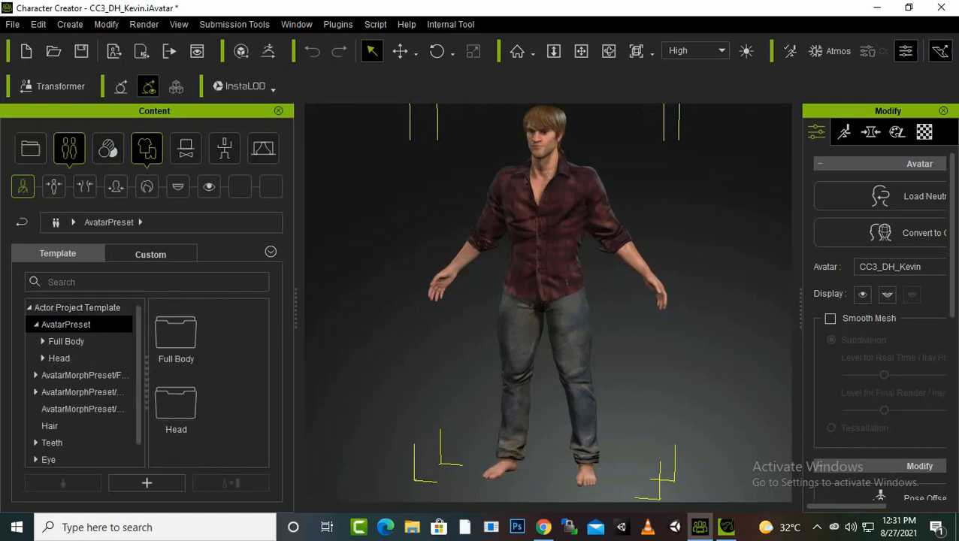
click(147, 149)
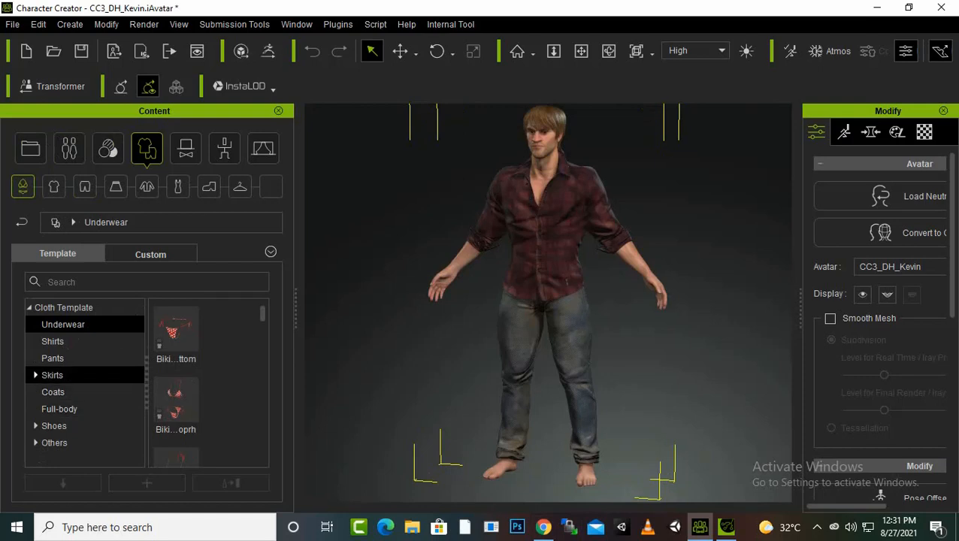
click(54, 425)
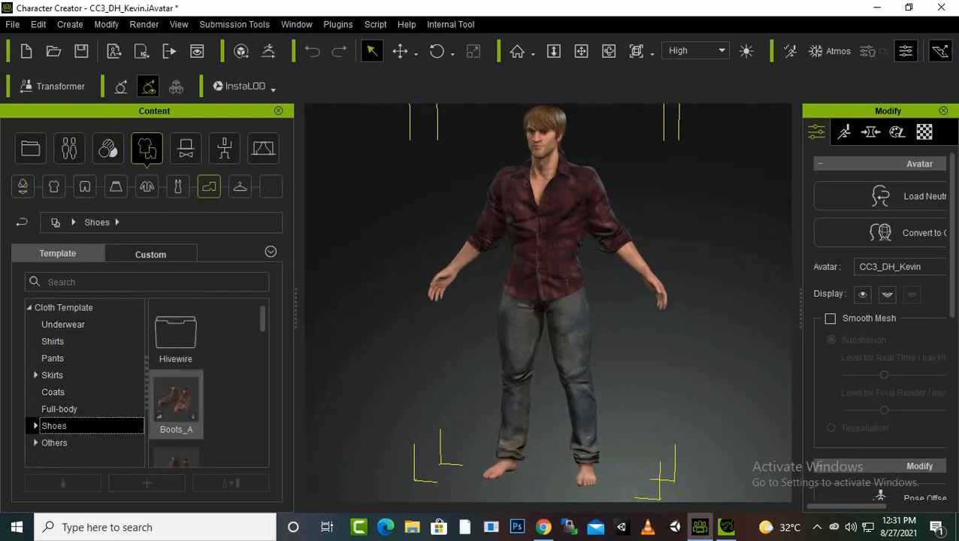
scroll(208, 384, down, 3)
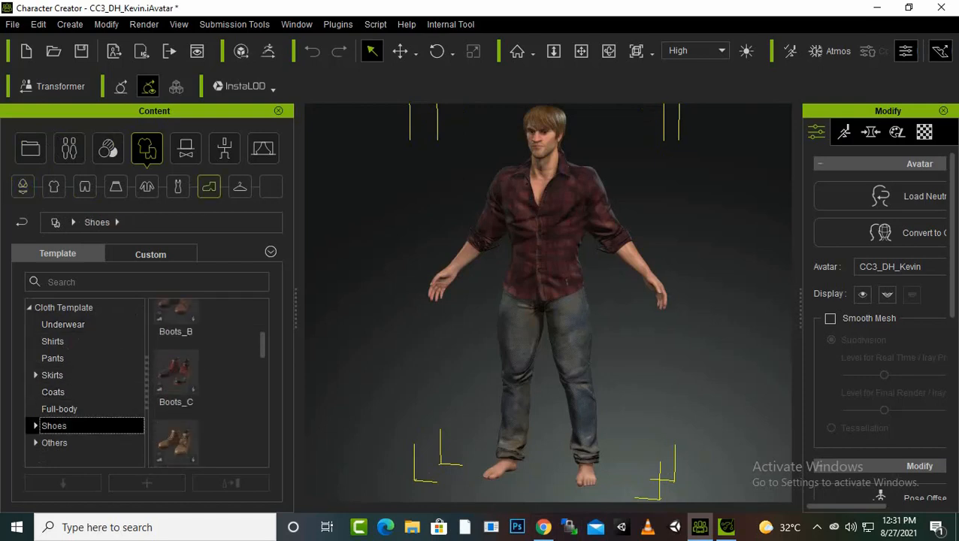
double_click(176, 374)
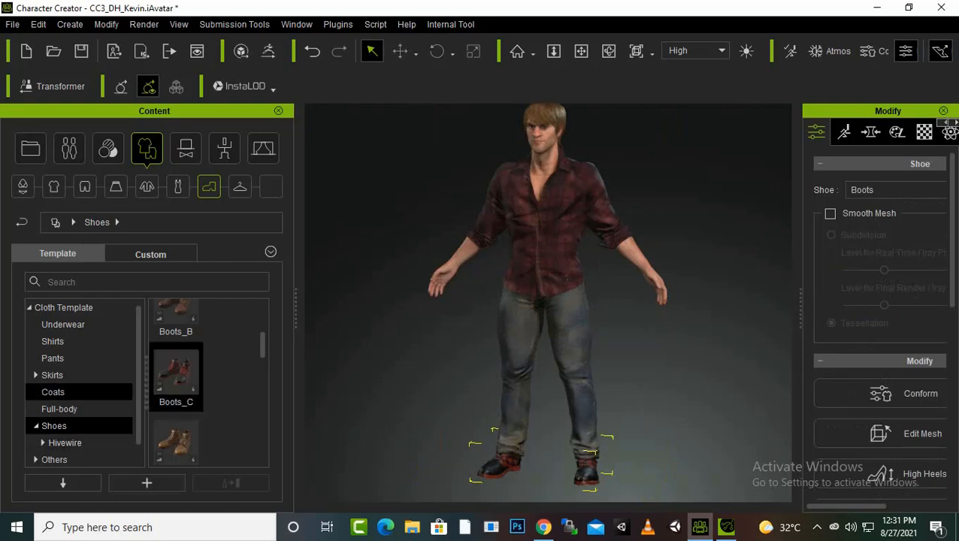
Apply the Gloves item from the Hivewire_Huntress clothing set to the character
scroll(76, 392, down, 1)
click(35, 443)
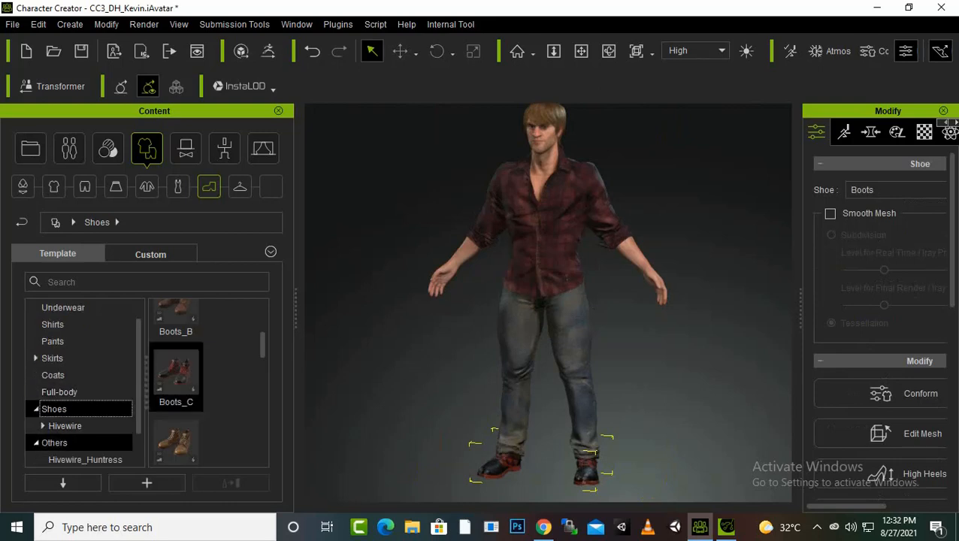
click(85, 459)
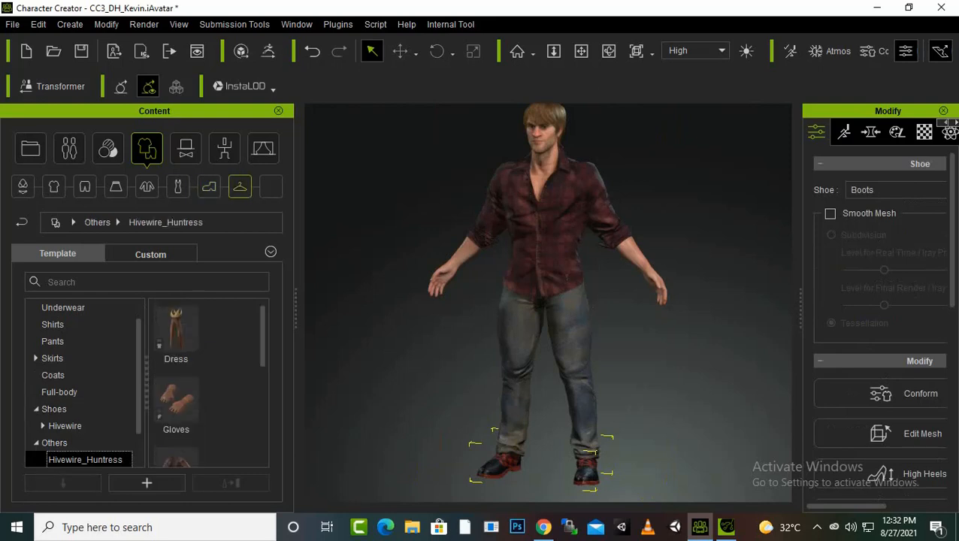
scroll(208, 383, down, 3)
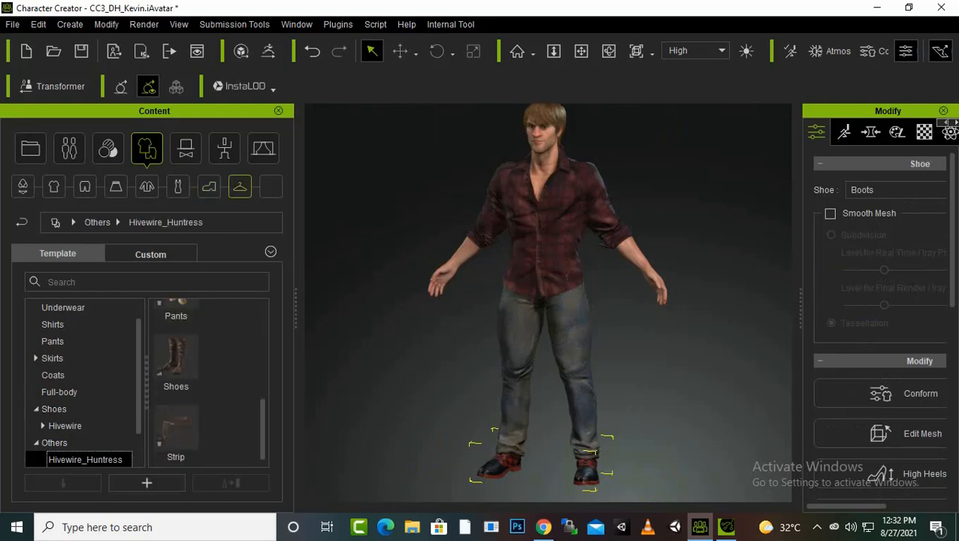
scroll(208, 383, up, 2)
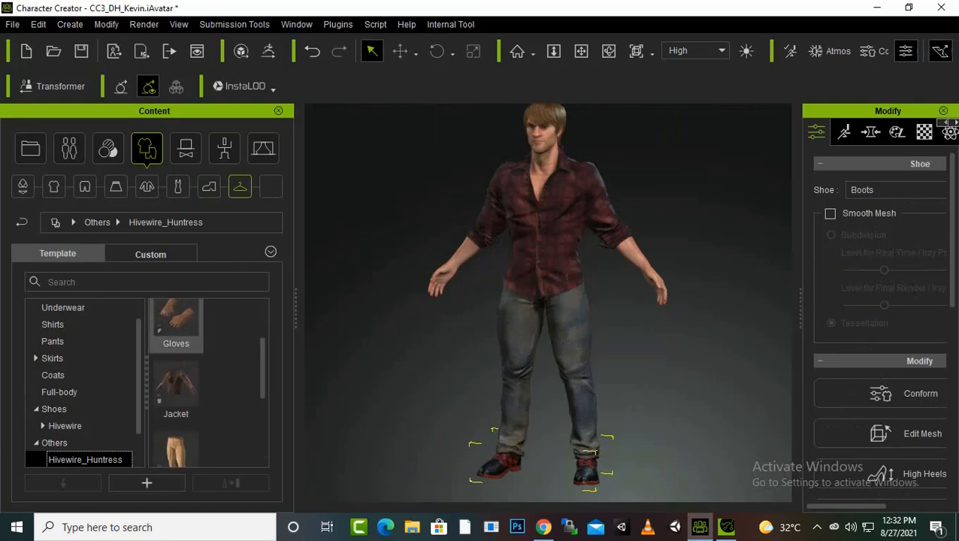
double_click(176, 324)
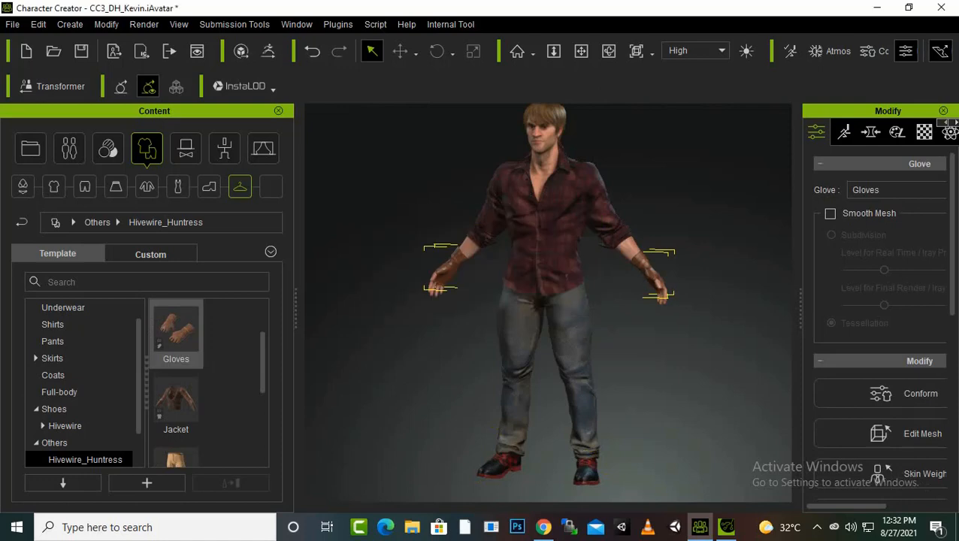
scroll(548, 301, up, 2)
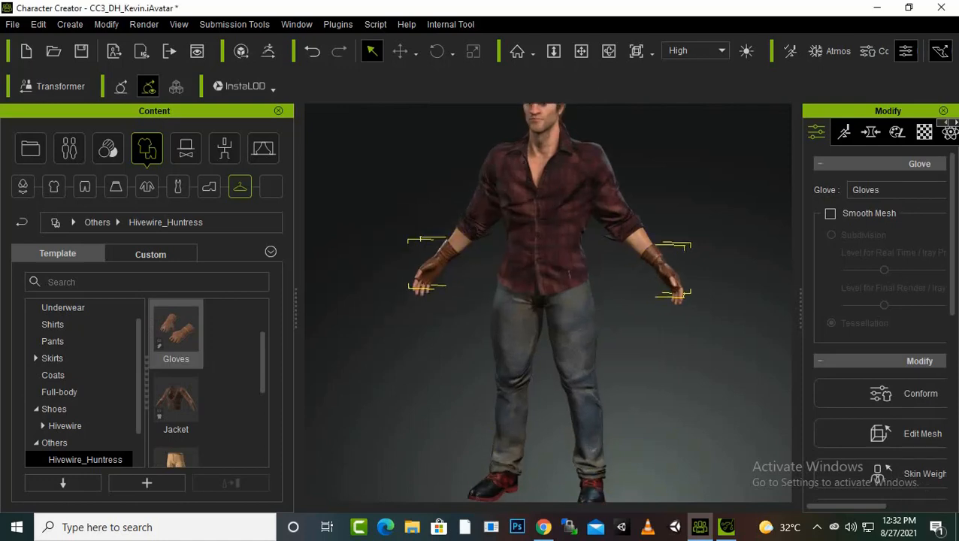
scroll(549, 301, down, 2)
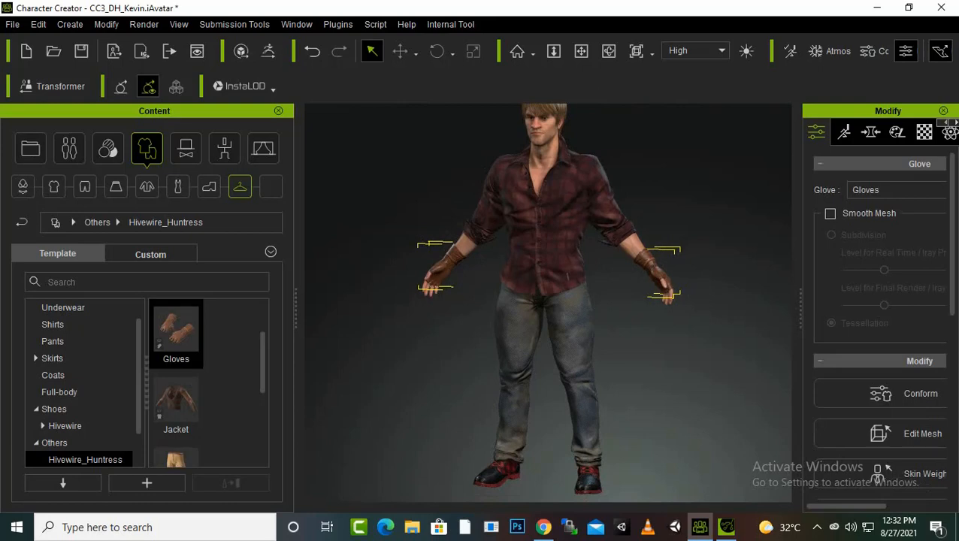
scroll(176, 353, down, 3)
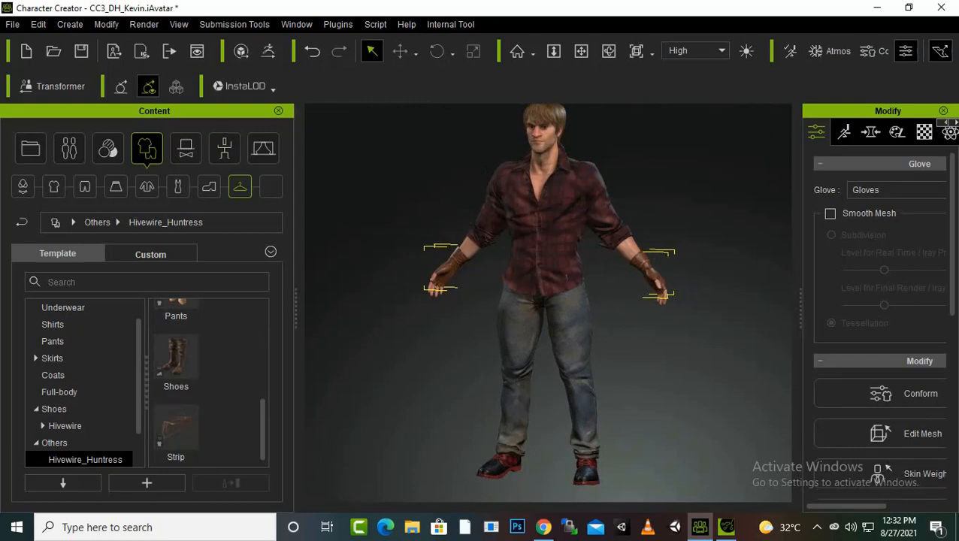
click(13, 24)
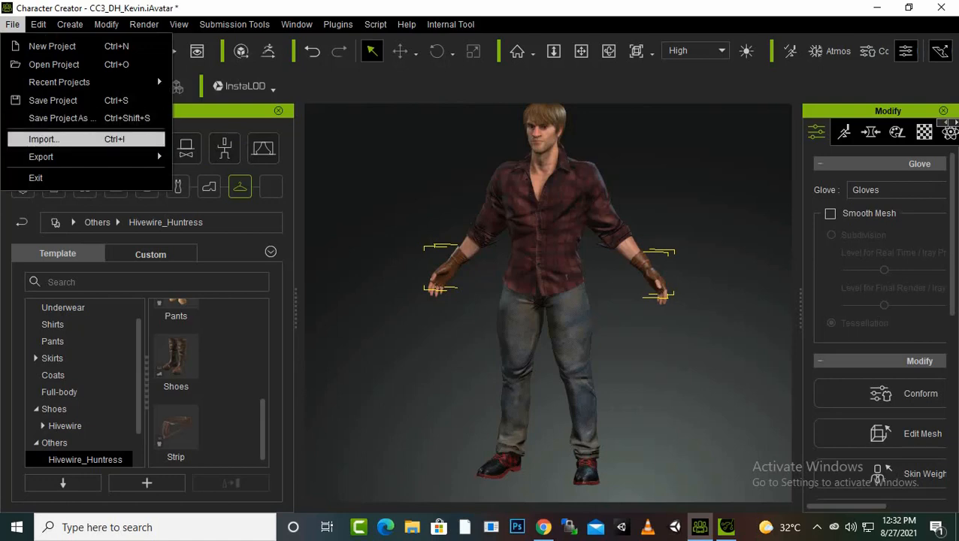
mouse_move(75, 156)
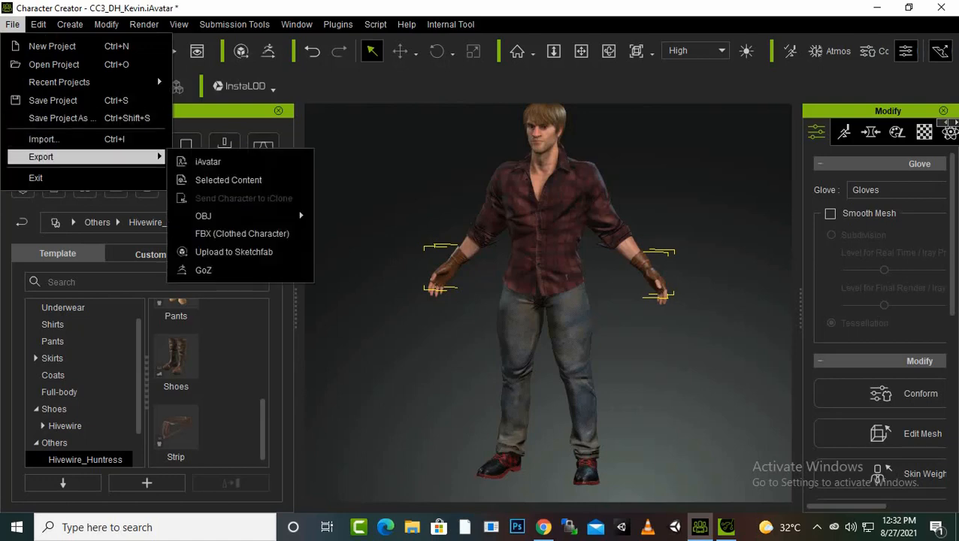
mouse_move(225, 215)
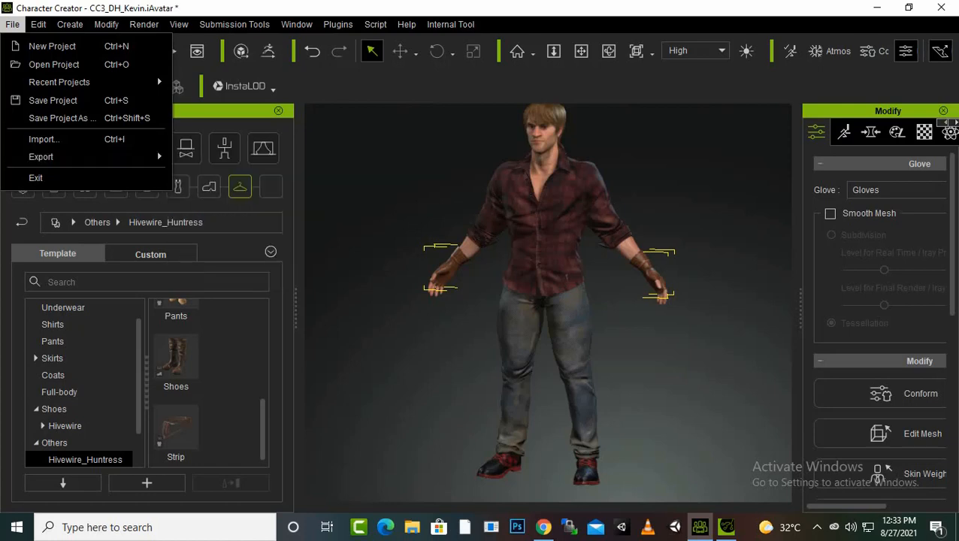
key(Escape)
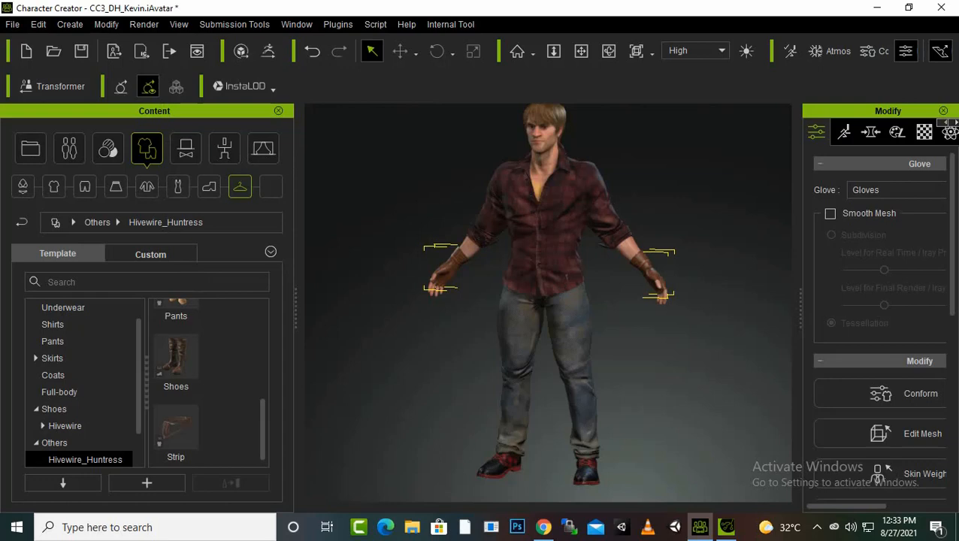
Save the dressed character as a custom scene project named 1stCh
click(30, 149)
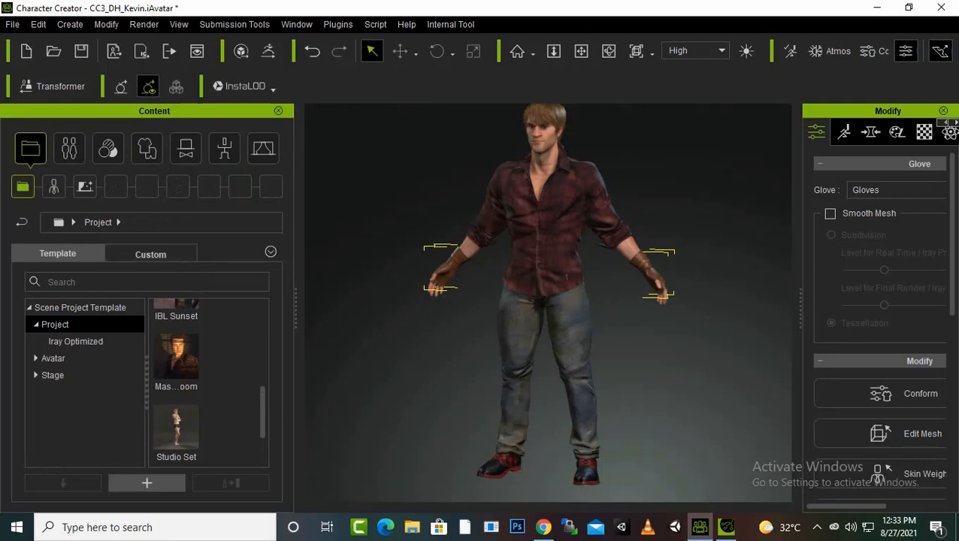
click(147, 483)
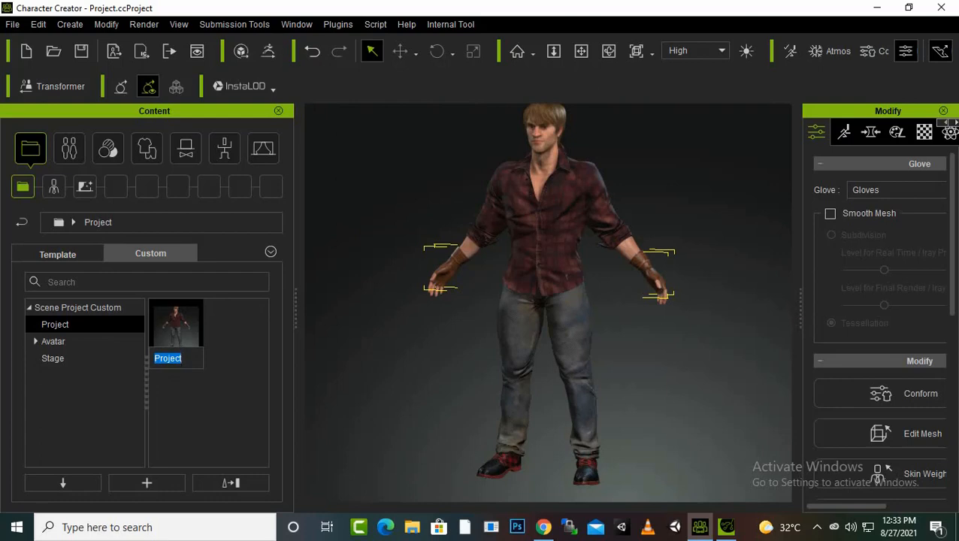
text(1stCh)
key(Return)
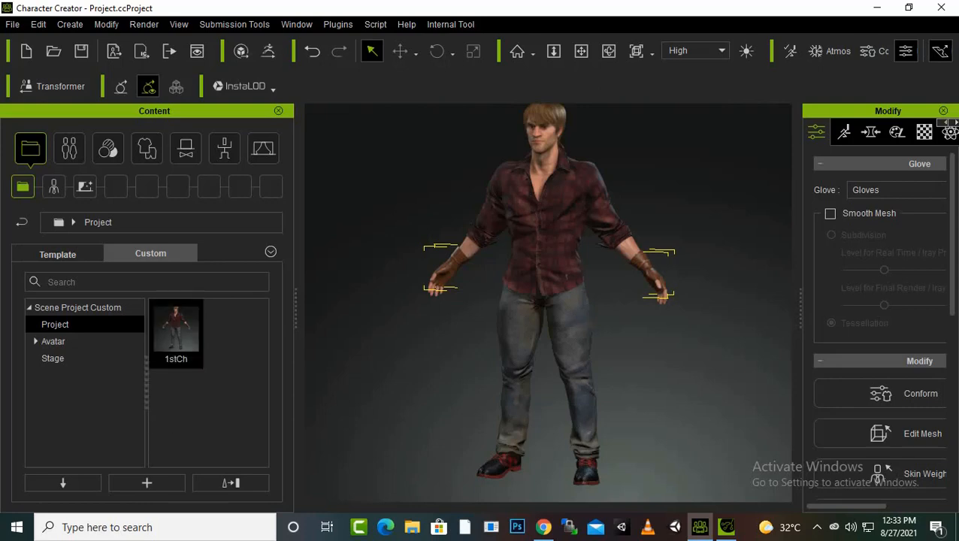
click(208, 410)
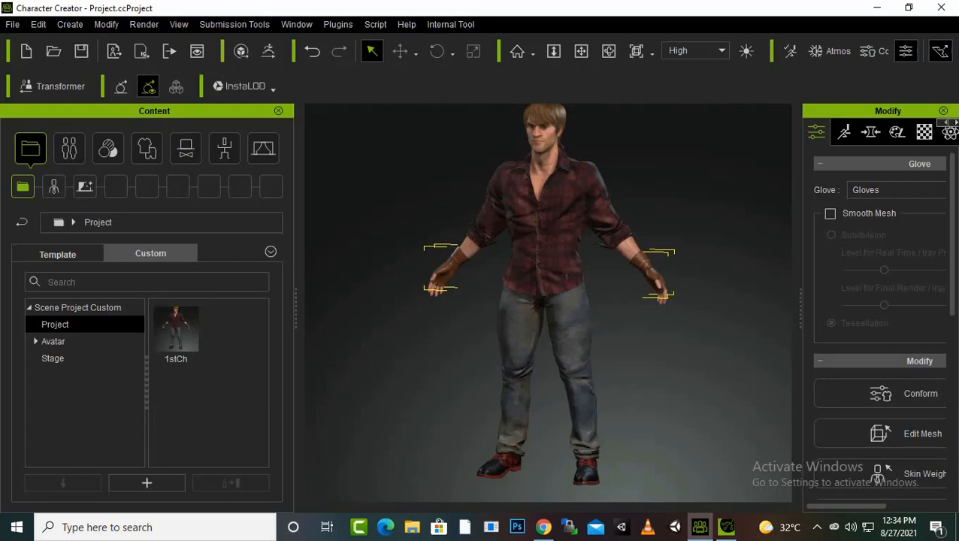
Start an FBX (Clothed Character) export and set the target tool preset to Unity 3D
click(12, 24)
mouse_move(83, 156)
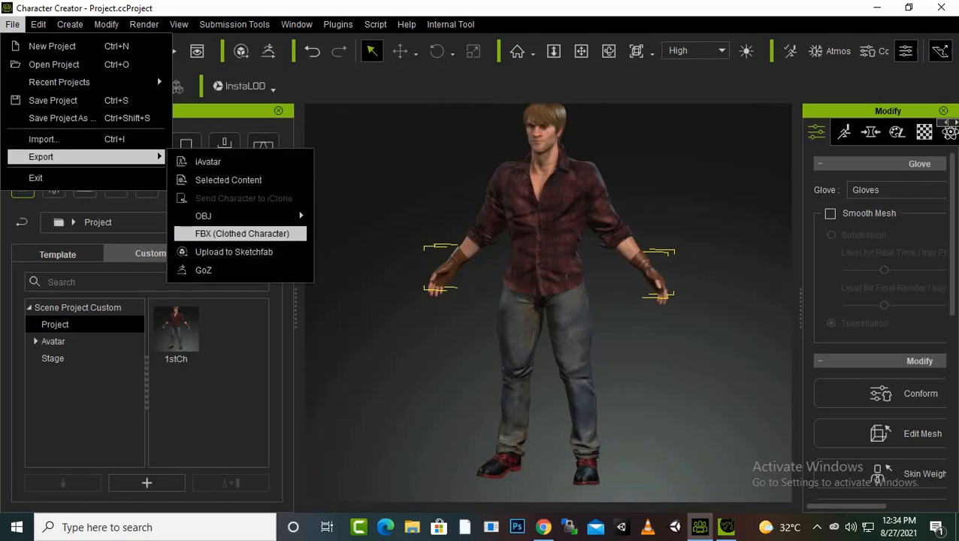
click(242, 233)
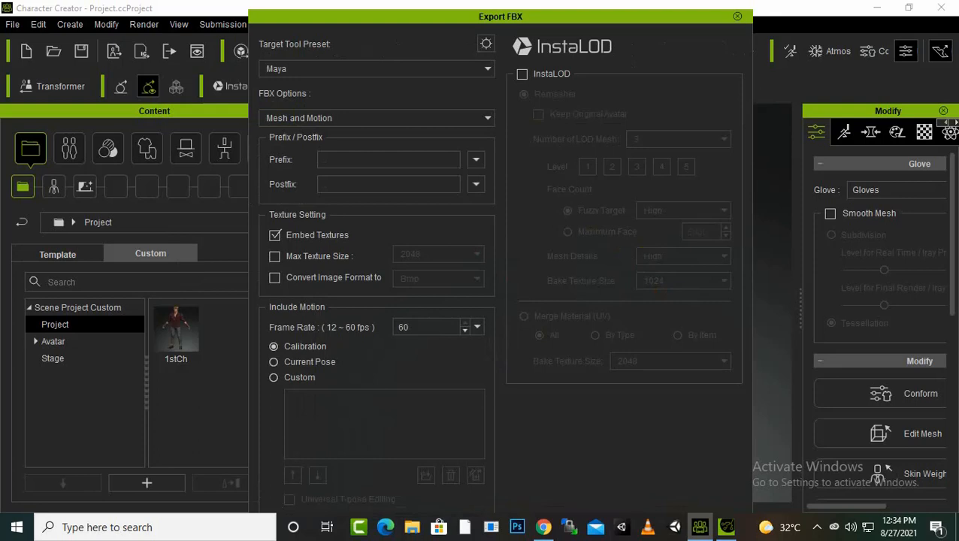
click(487, 69)
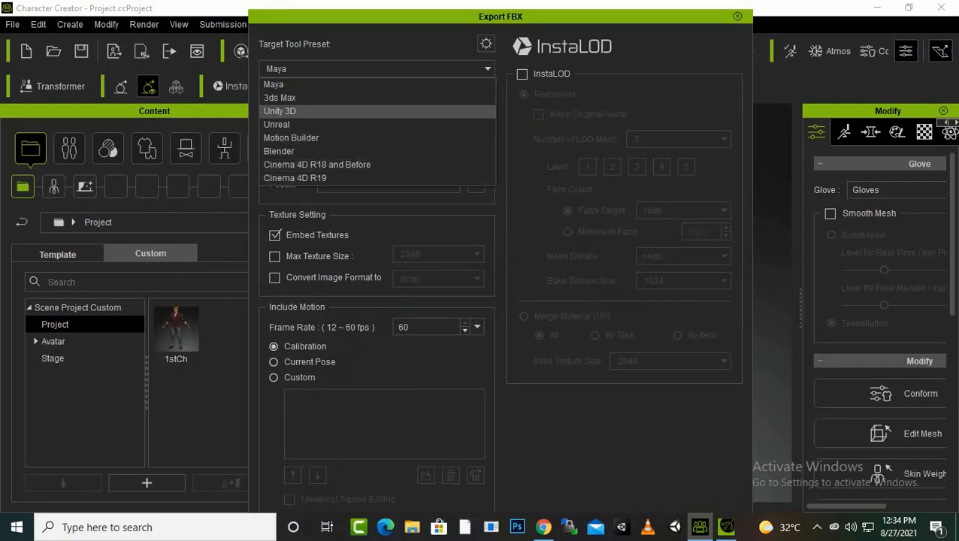
key(Return)
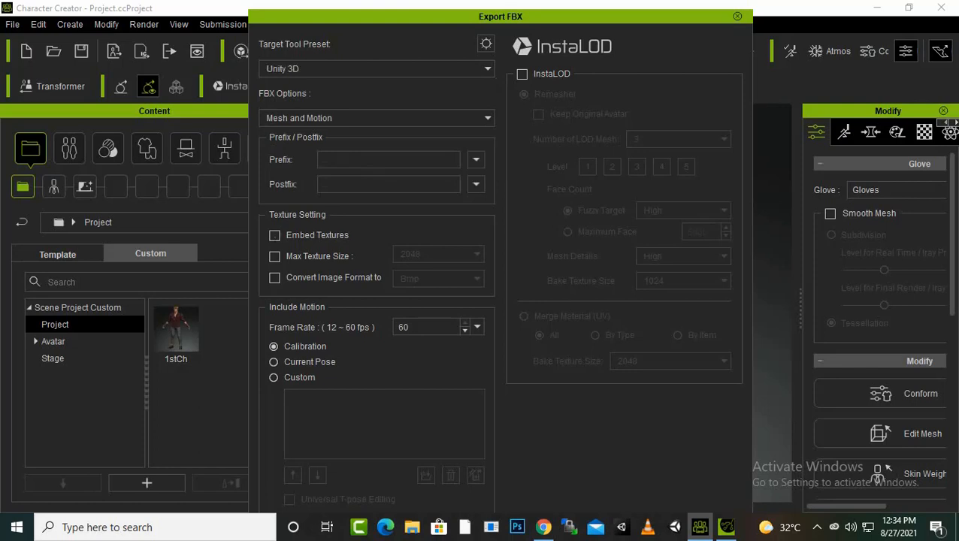
Enable embedded textures and limit the maximum texture size to 512 in the export settings
click(275, 236)
click(275, 256)
click(477, 255)
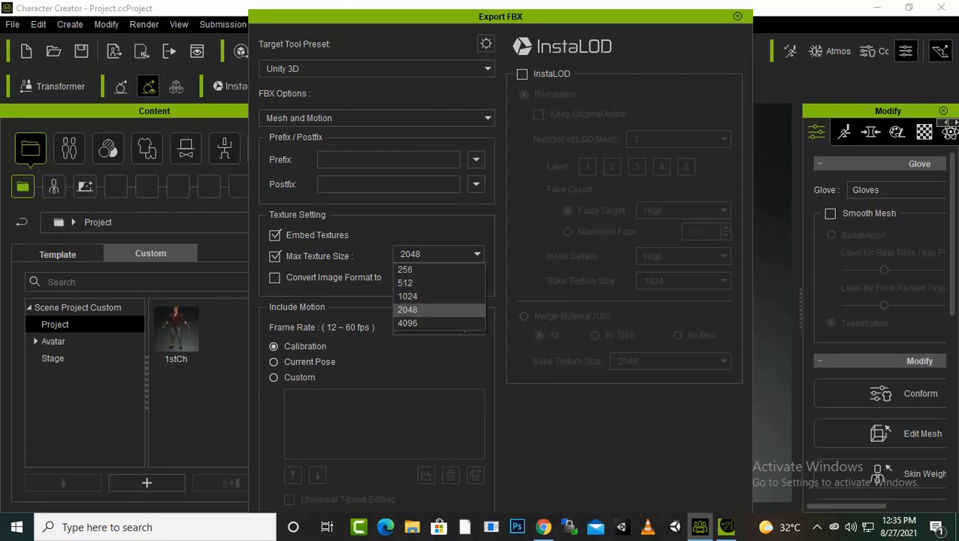
click(438, 284)
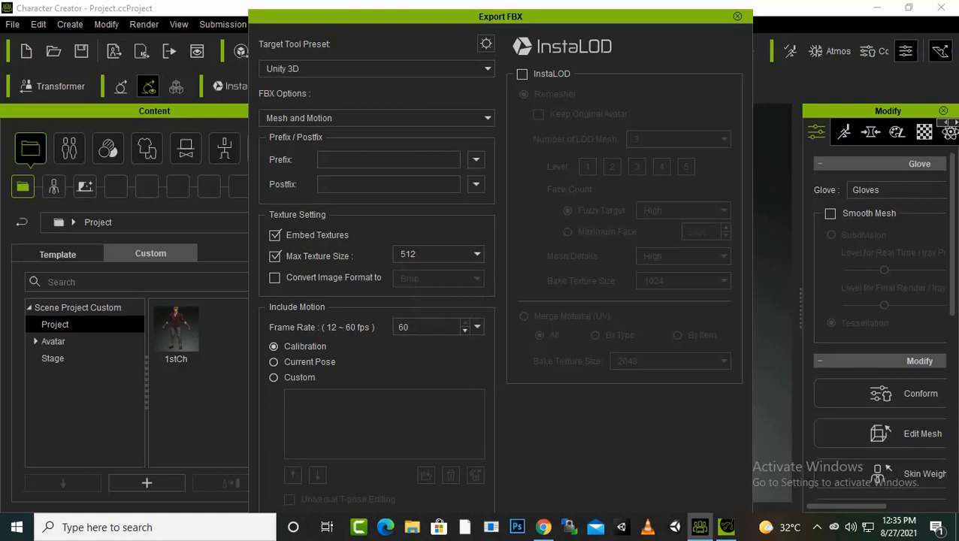
mouse_move(501, 19)
mouse_down()
mouse_move(515, 1)
mouse_move(511, 18)
mouse_up()
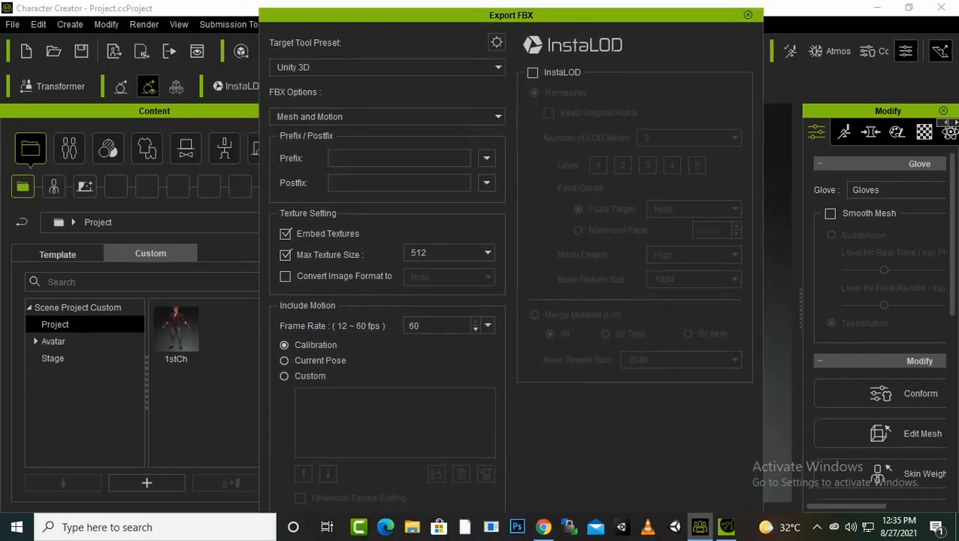
key(super+d)
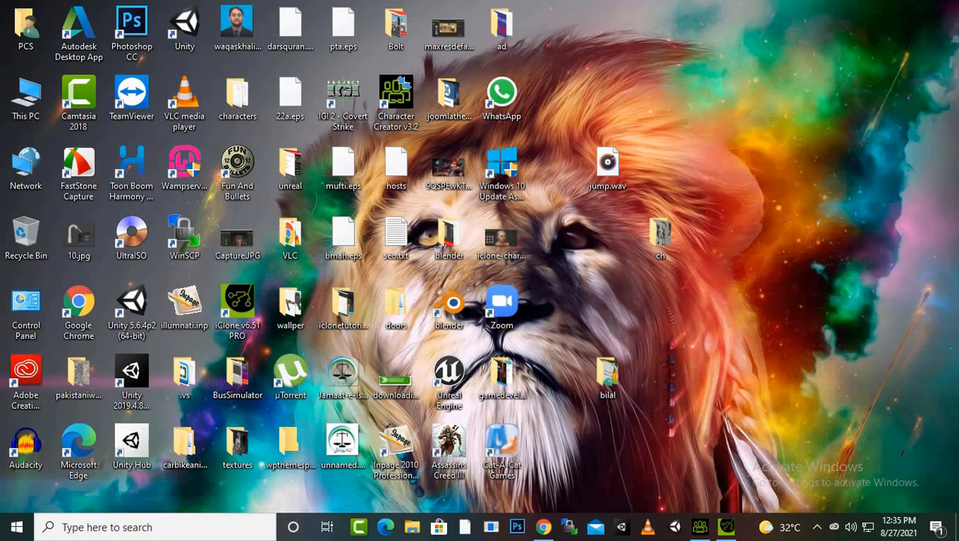
Open Windows display settings, change the screen resolution to 1920 × 1080, and keep the changes
right_click(662, 64)
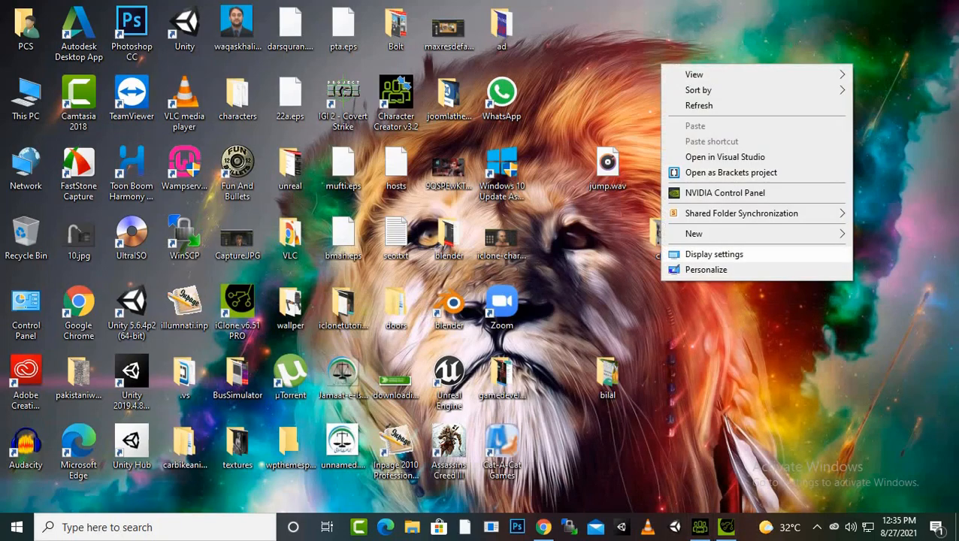
click(714, 254)
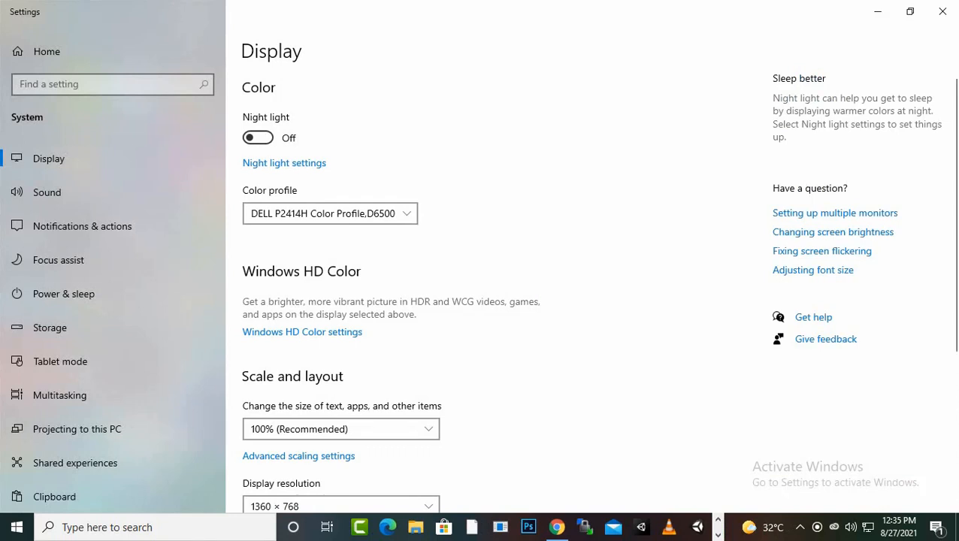
scroll(481, 301, down, 5)
click(340, 273)
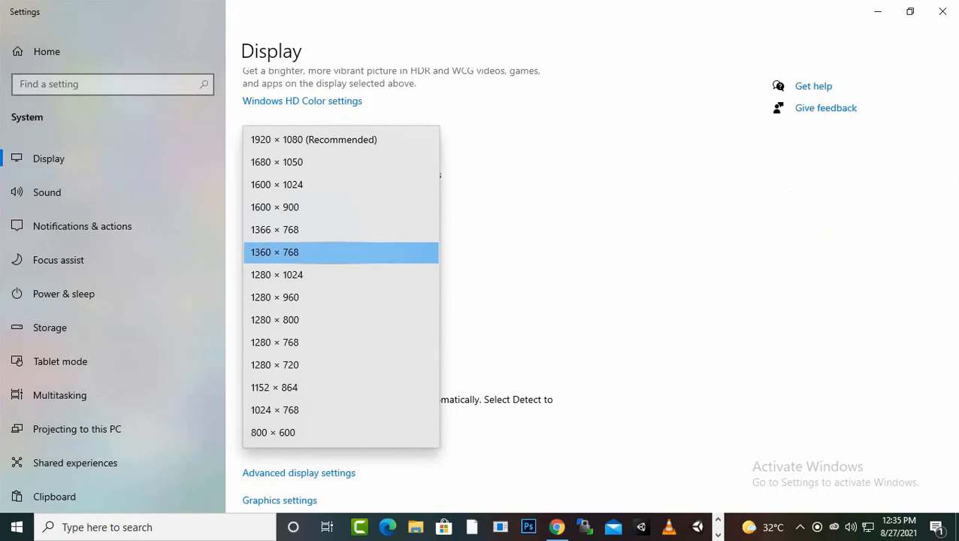
click(315, 139)
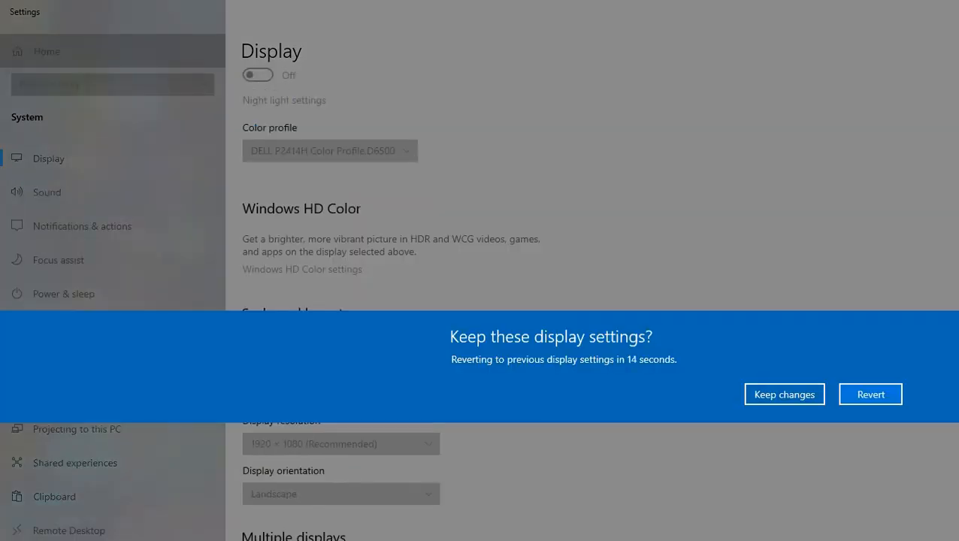
click(785, 394)
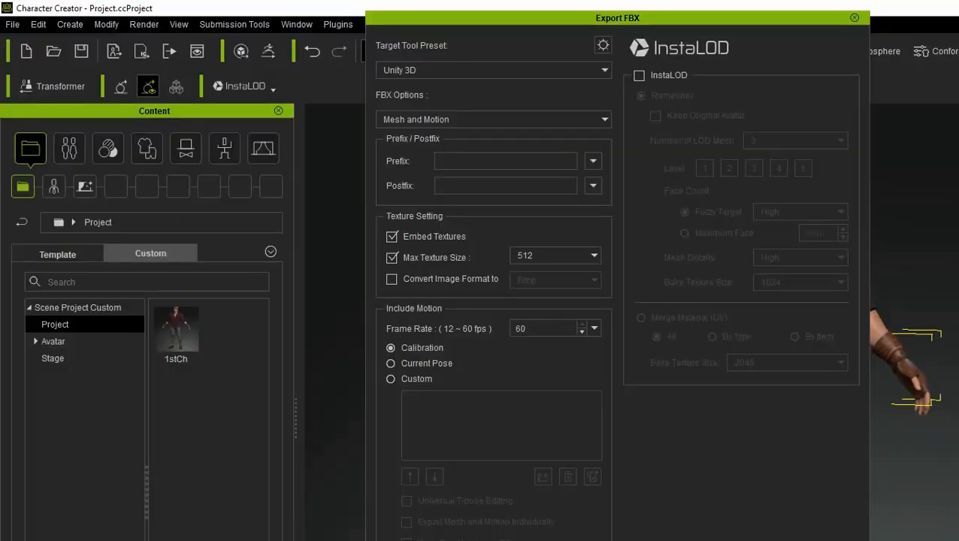
Export the character from the Export FBX dialog, accept the warning, and save it as Ch01 in Documents
mouse_move(618, 23)
mouse_down()
mouse_move(620, 1)
mouse_move(619, 15)
mouse_up()
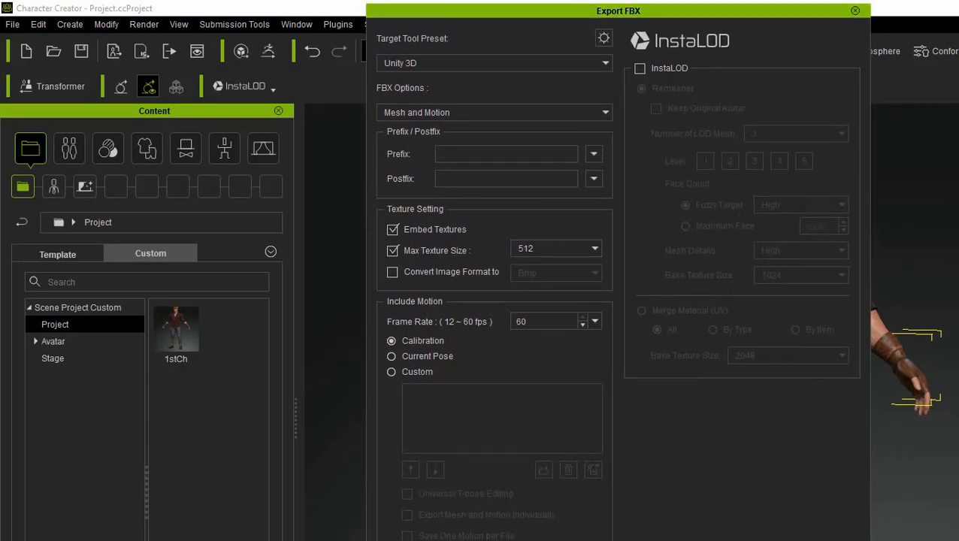
drag(618, 11, 647, 17)
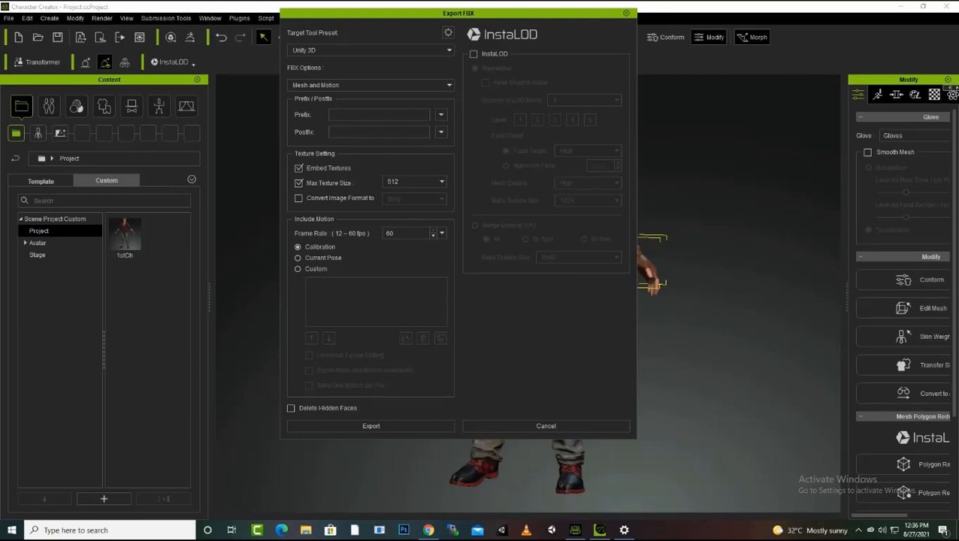
drag(459, 13, 527, 32)
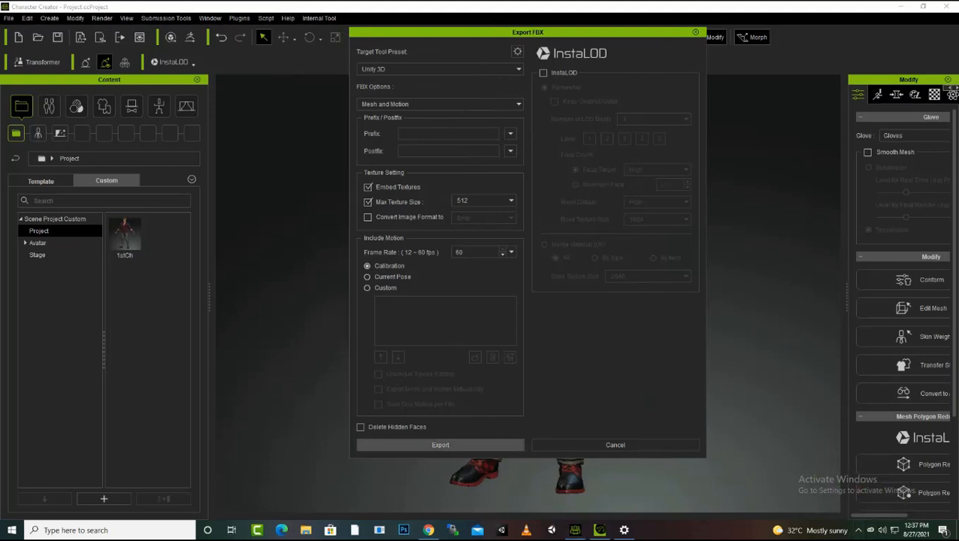
click(440, 445)
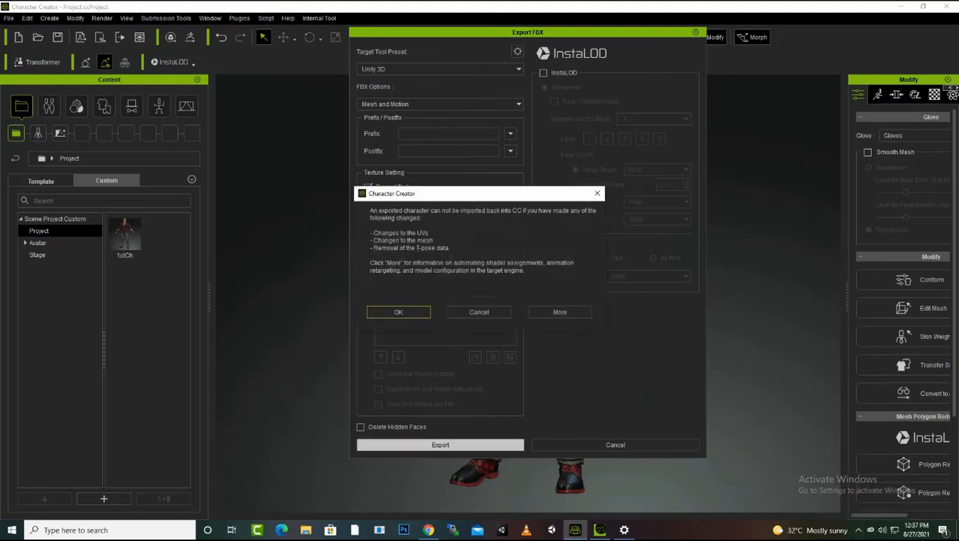
click(399, 312)
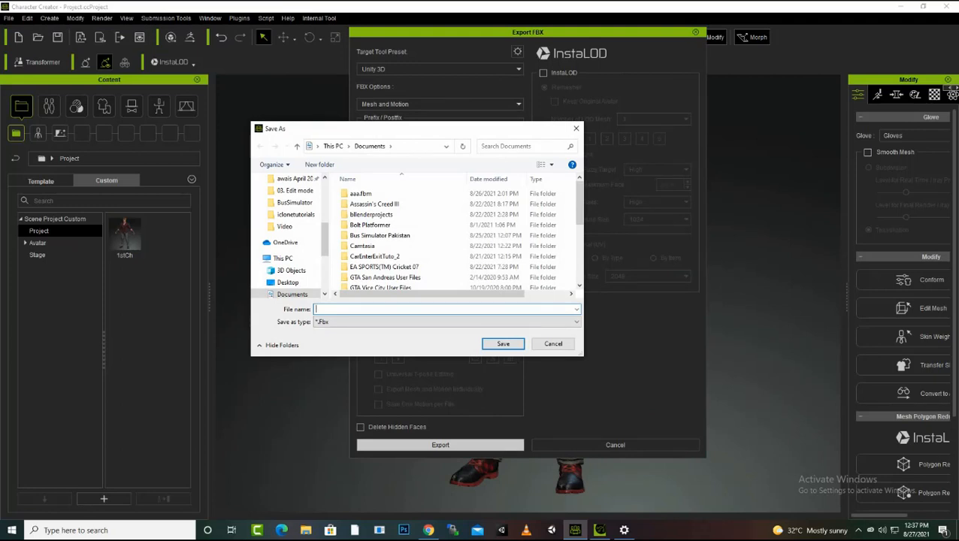
text(C)
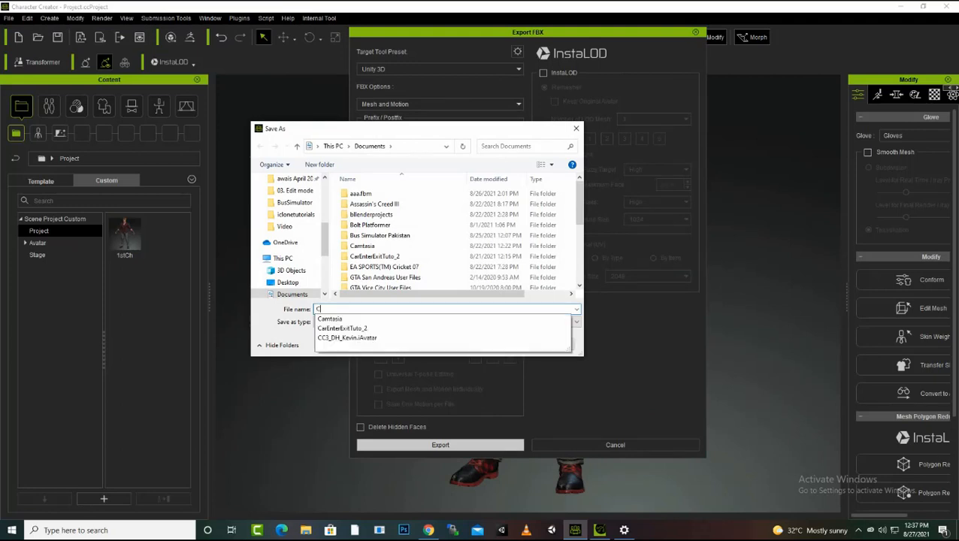
text(h01)
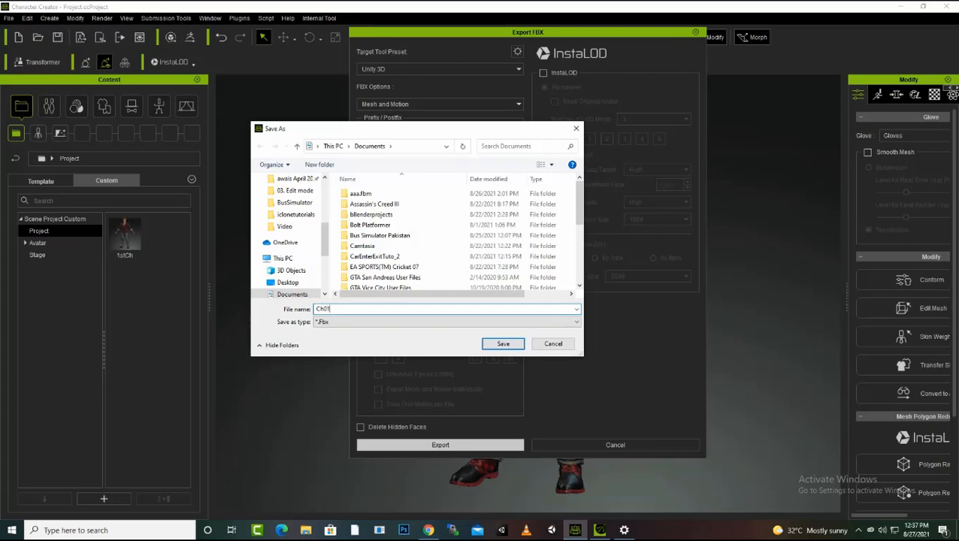
key(Return)
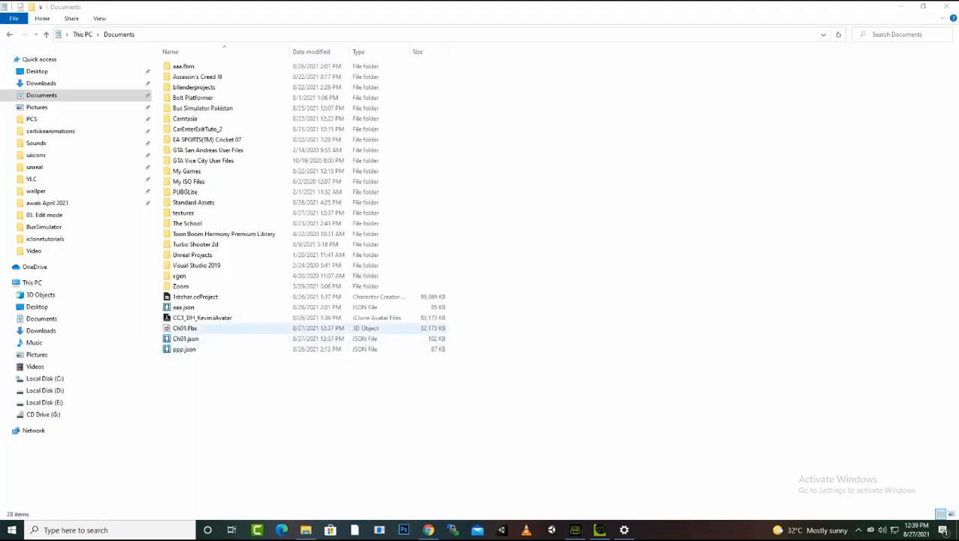
Close the YouTube Studio tab and open mixamo.com in a new browser tab
click(185, 328)
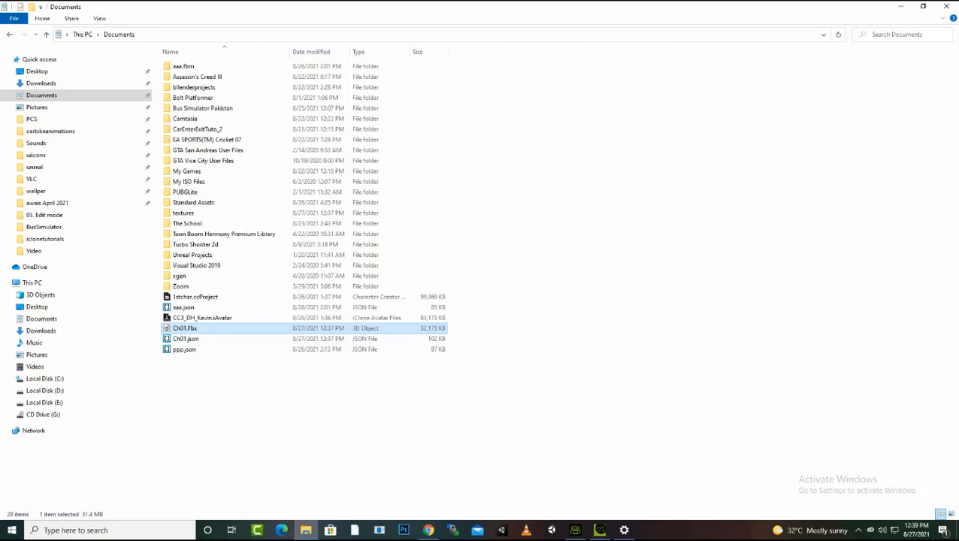
click(428, 530)
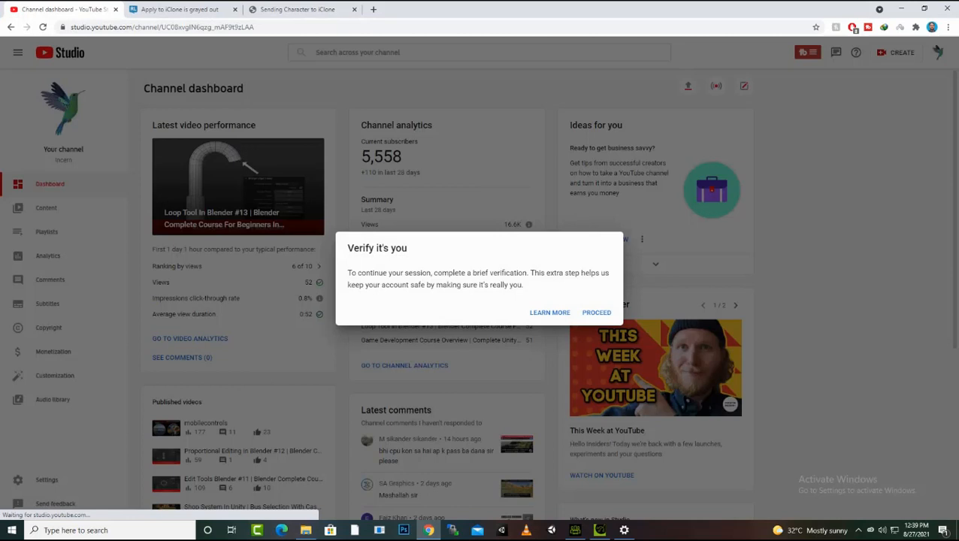
click(597, 312)
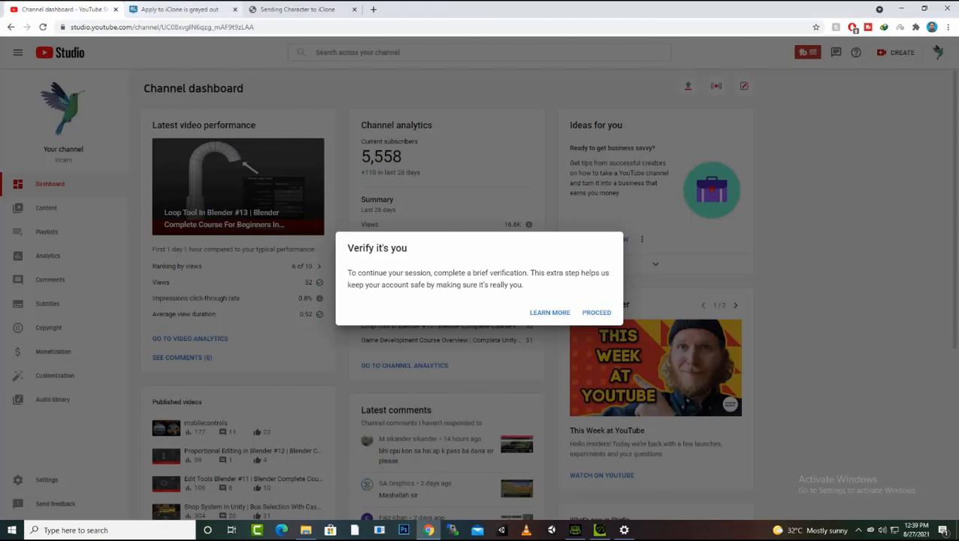
key(ctrl+w)
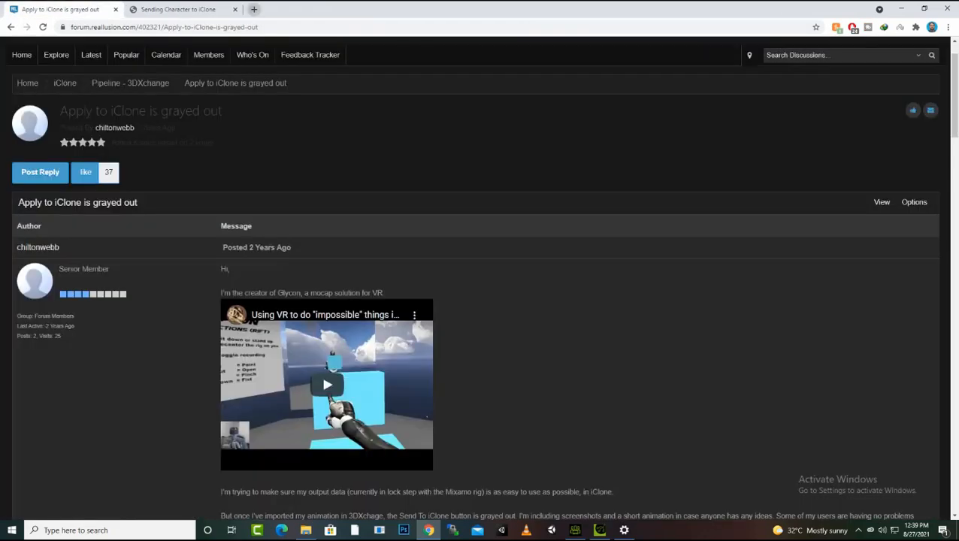
click(253, 9)
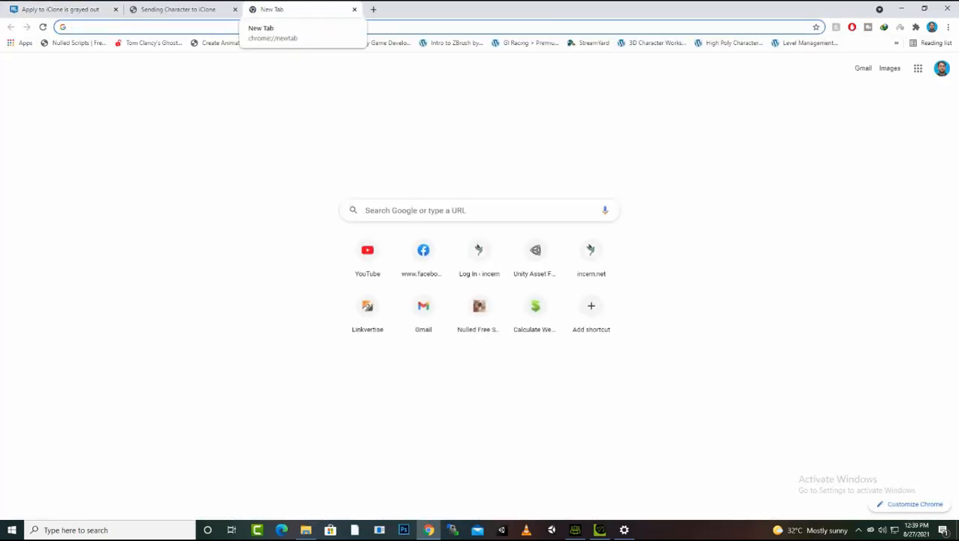
text(mixamo)
key(Return)
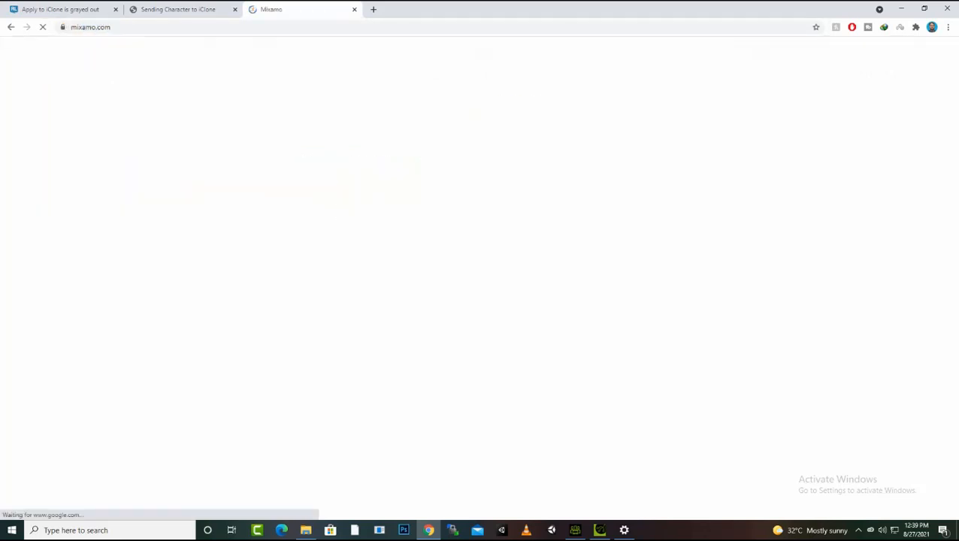
right_click(280, 7)
key(Escape)
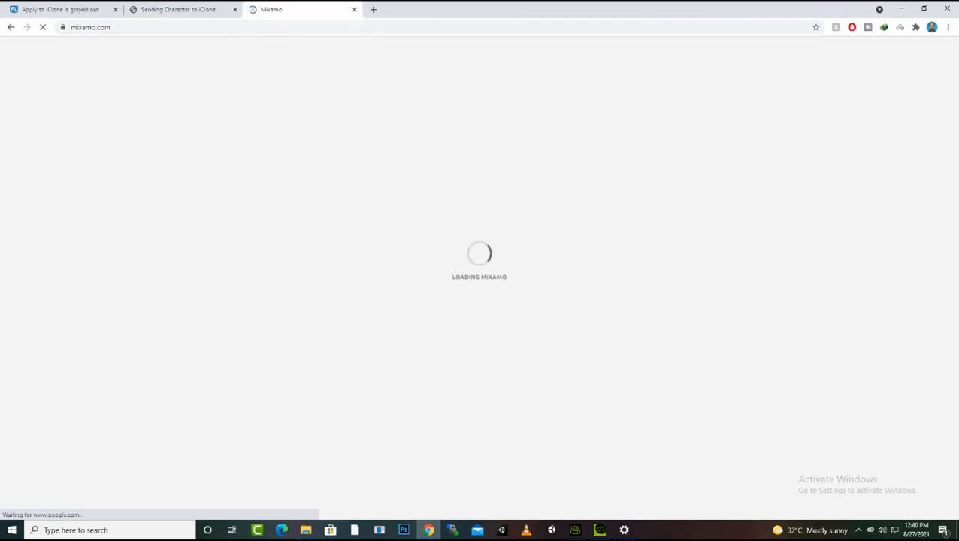
Try to import the exported FBX file into iClone 6 Pro
click(600, 530)
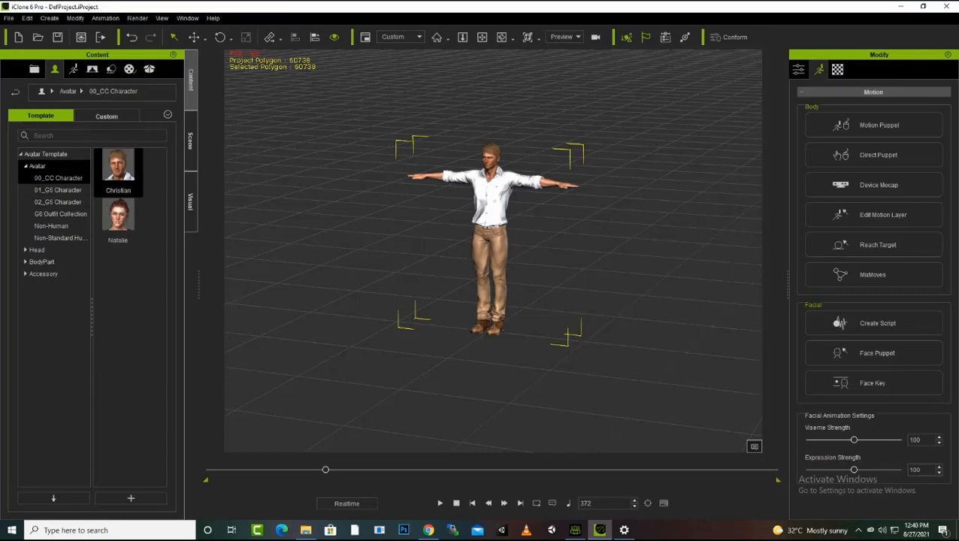
click(8, 18)
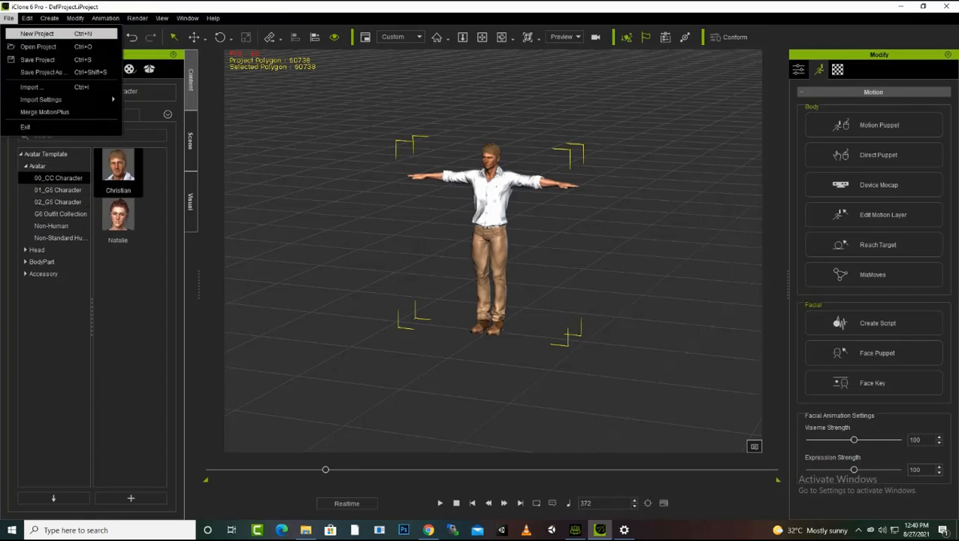
click(30, 87)
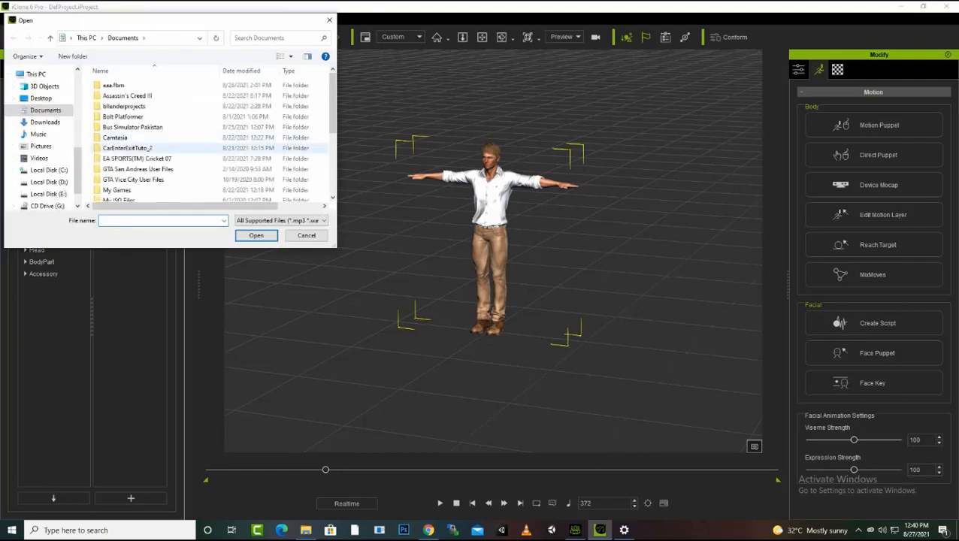
scroll(211, 135, down, 4)
double_click(132, 195)
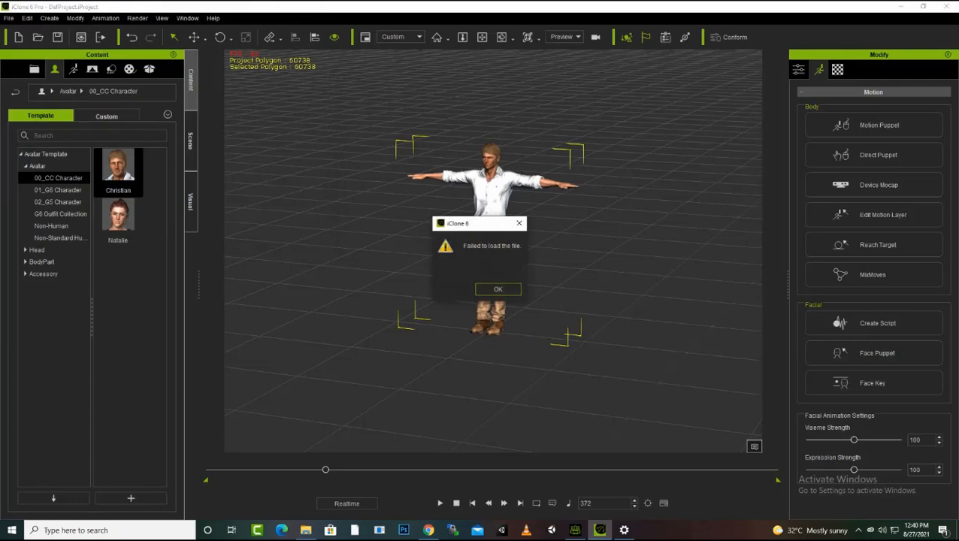
key(Return)
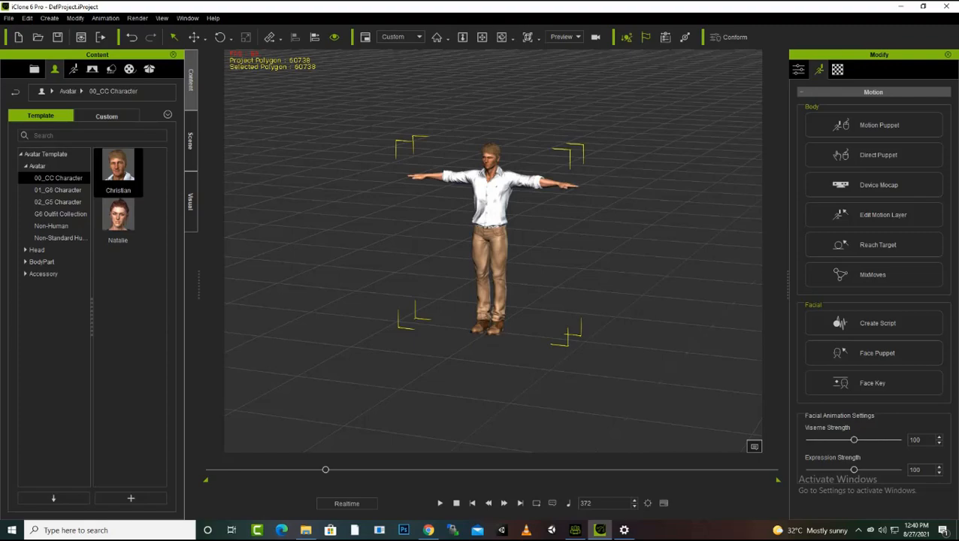
Upload Ch01.Fbx from Documents to Mixamo as a new character and proceed through the auto-rigger review
key(alt+Tab)
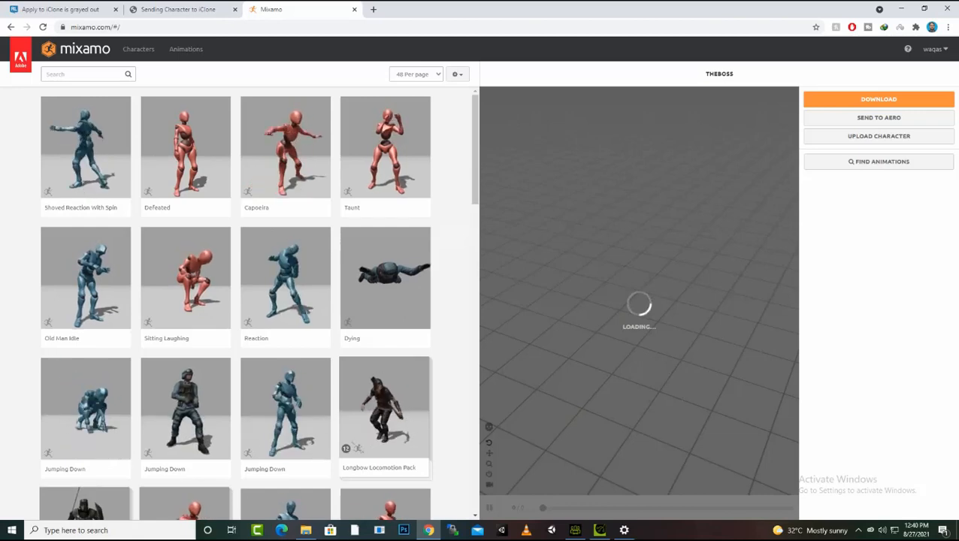
click(935, 49)
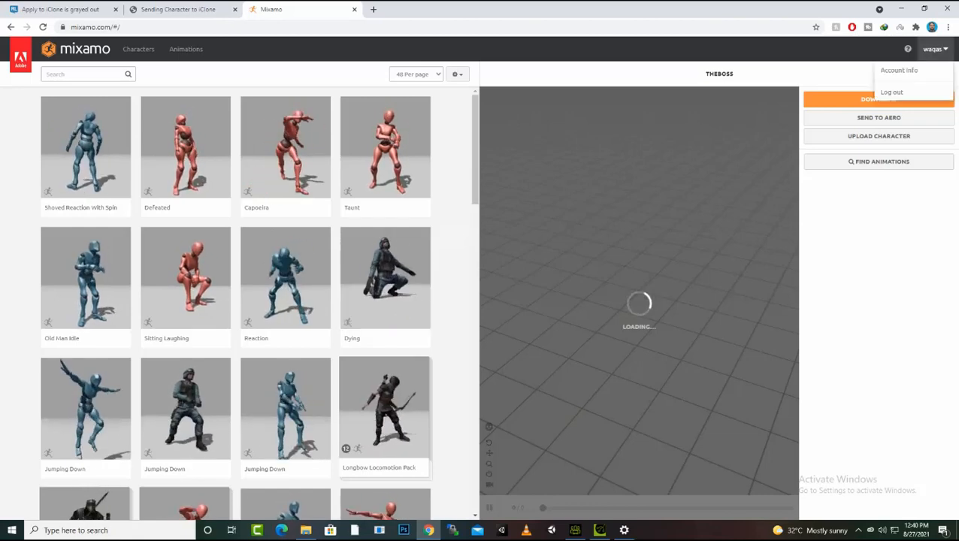
click(878, 136)
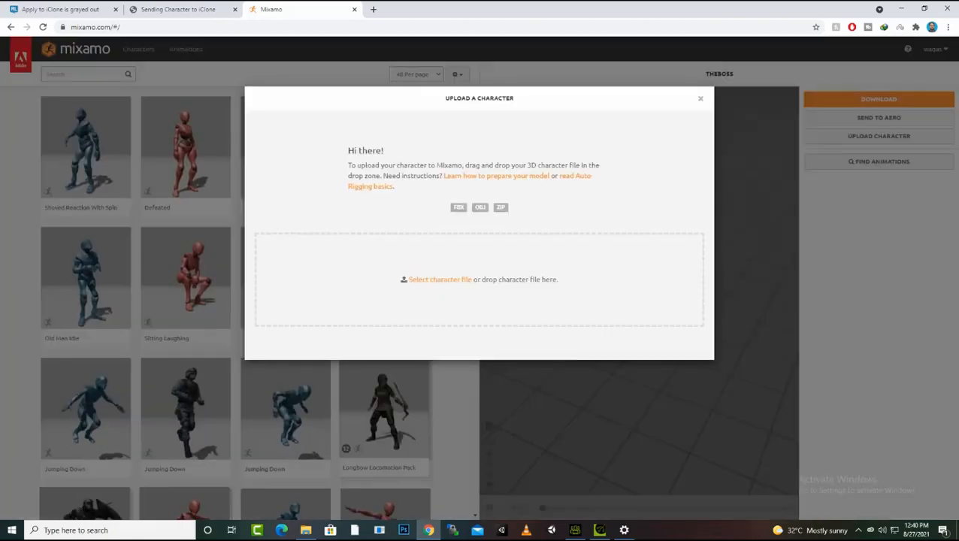
click(441, 279)
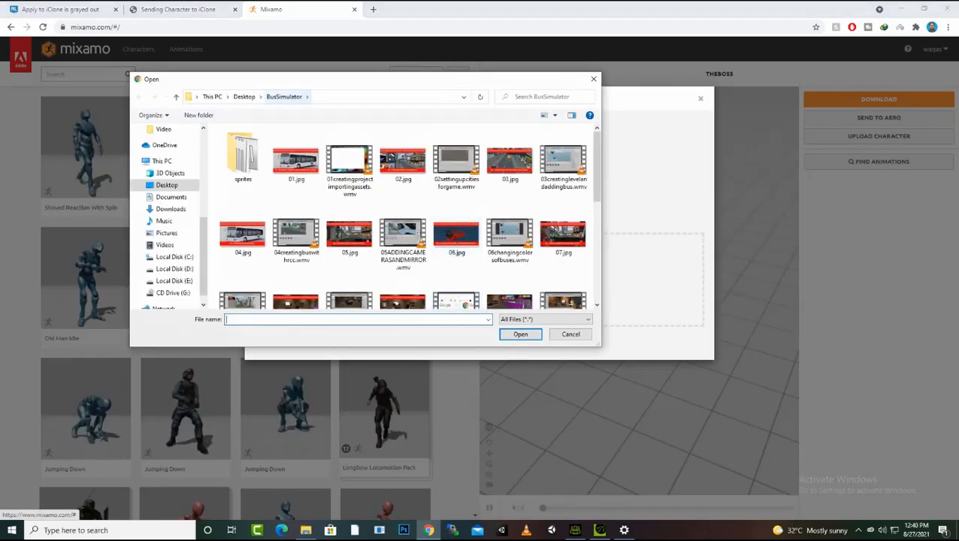
click(171, 197)
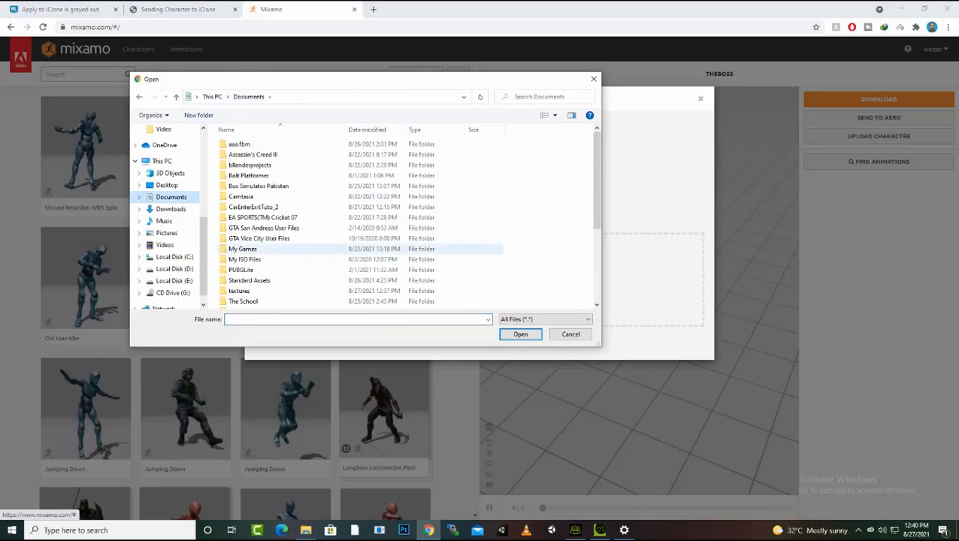
scroll(301, 248, down, 5)
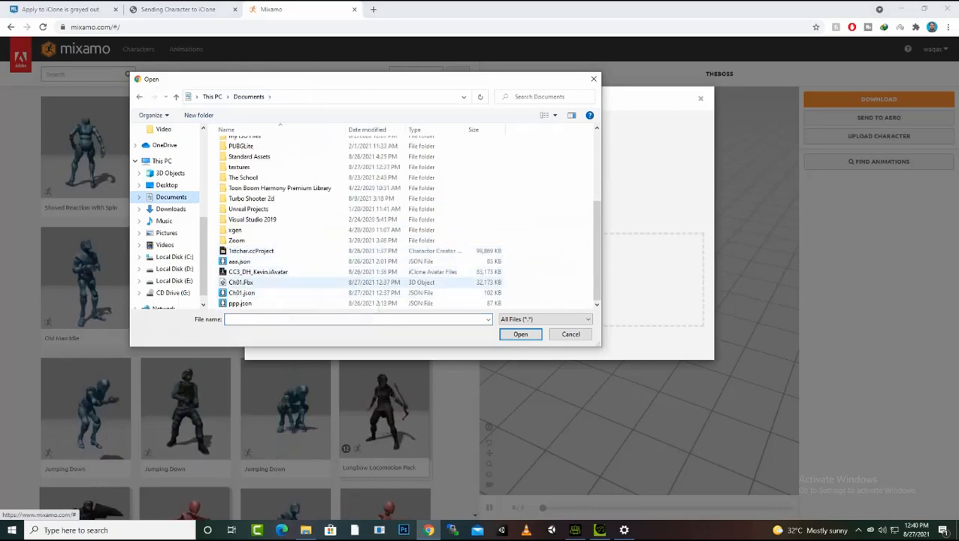
click(274, 282)
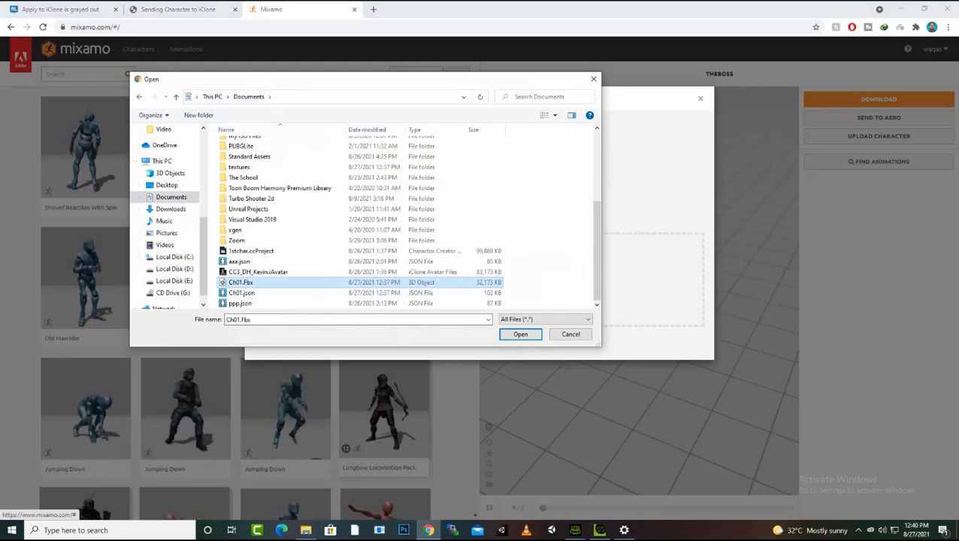
click(520, 335)
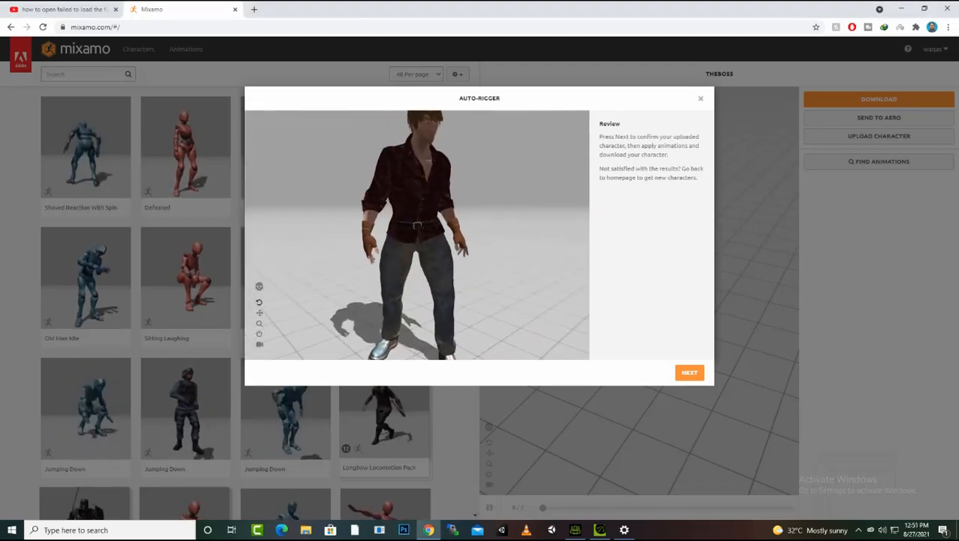
click(689, 373)
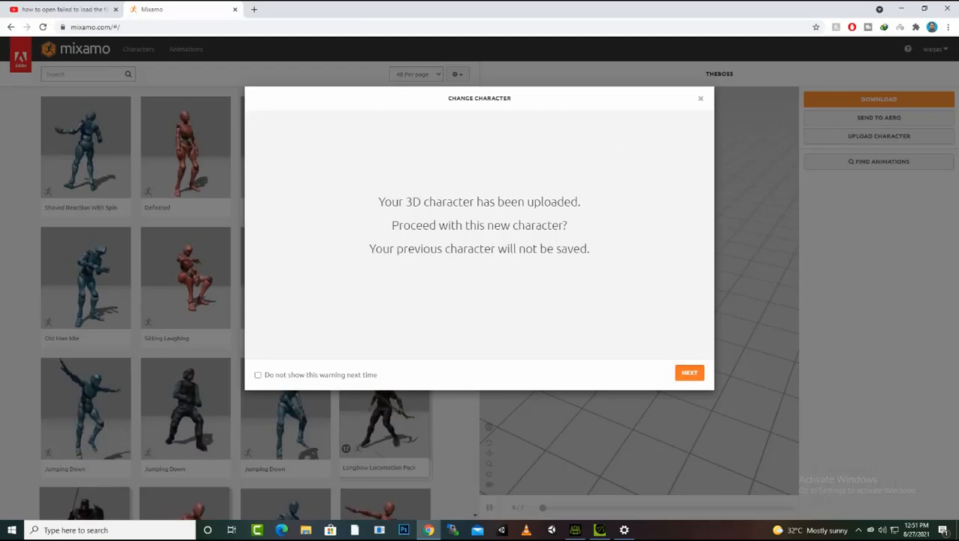
click(689, 373)
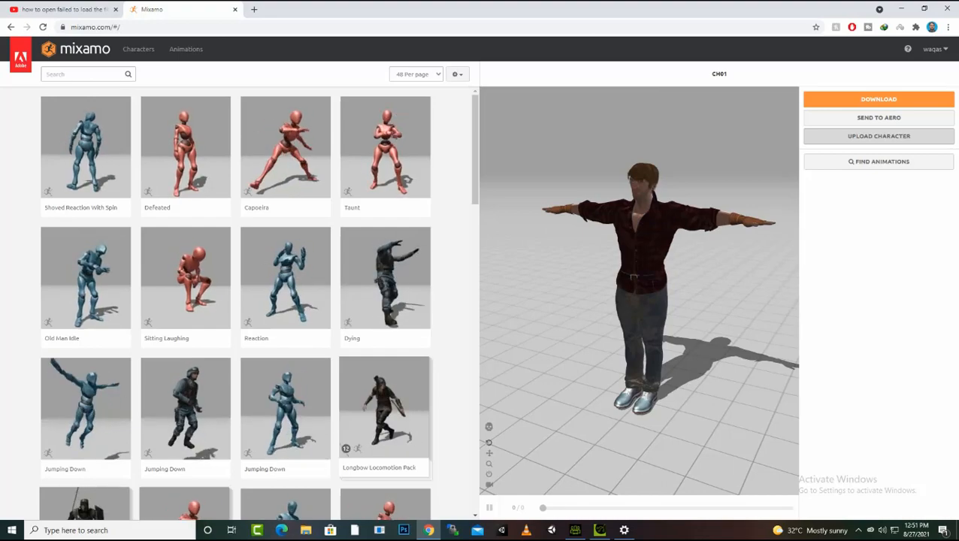
Preview the Capoeira and Defeated animations on the uploaded CH01 character
drag(662, 300, 639, 307)
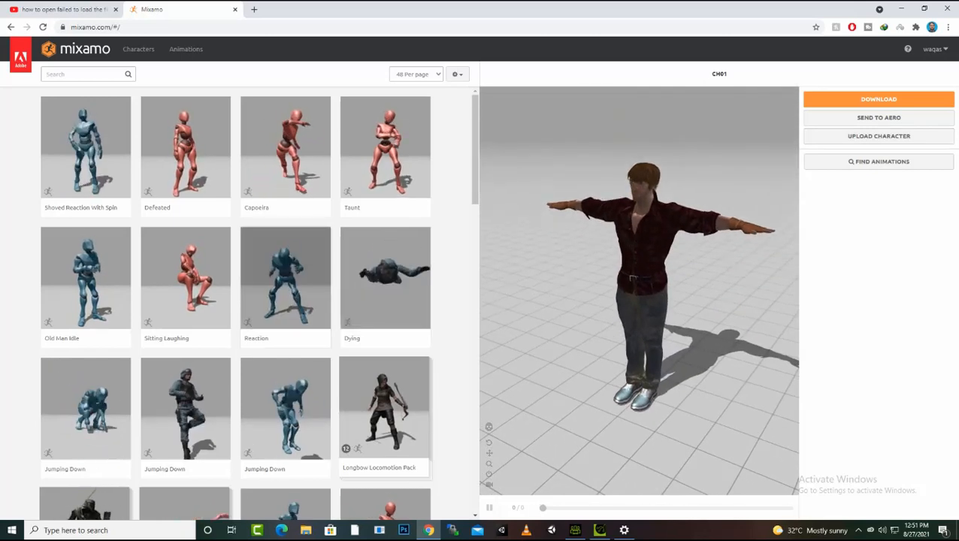
click(285, 156)
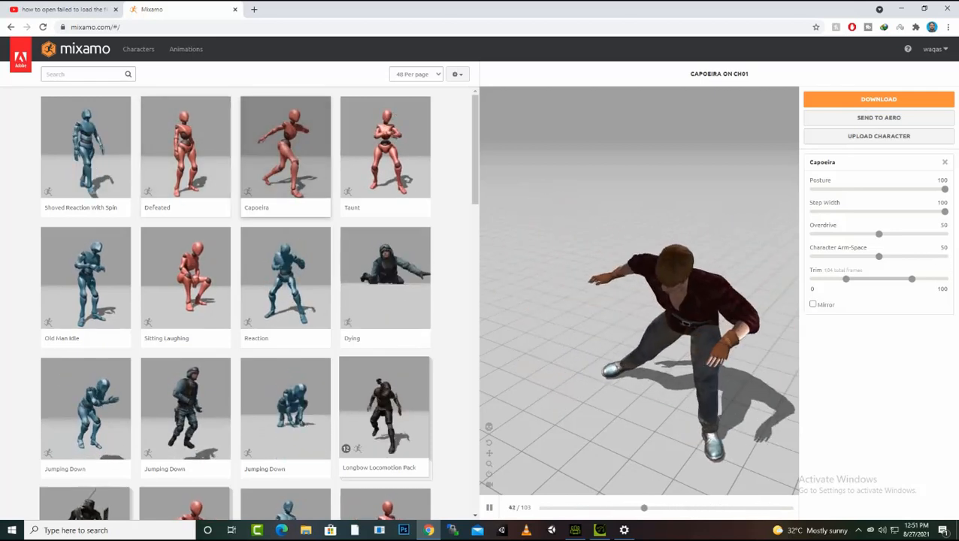
click(185, 157)
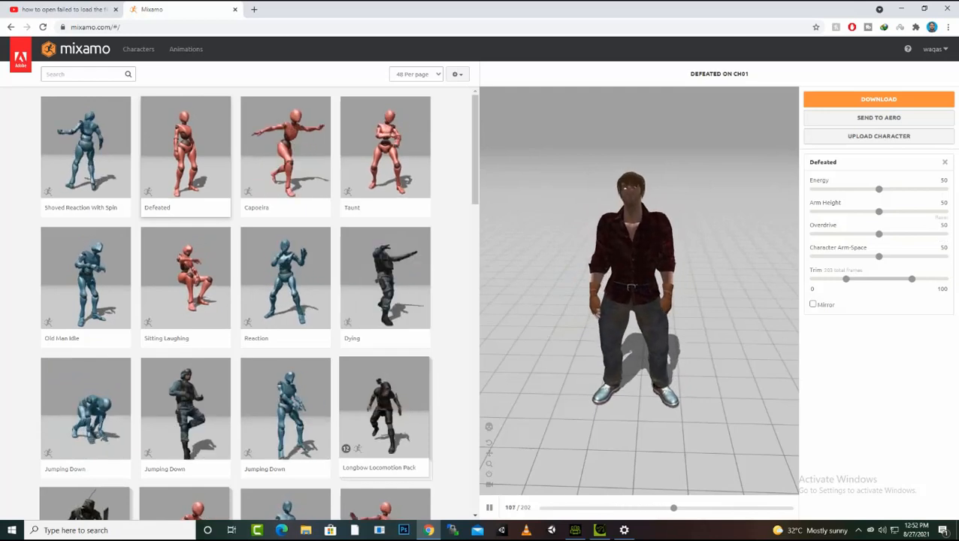
Set the Defeated animation's Character Arm-Space to 59
click(879, 257)
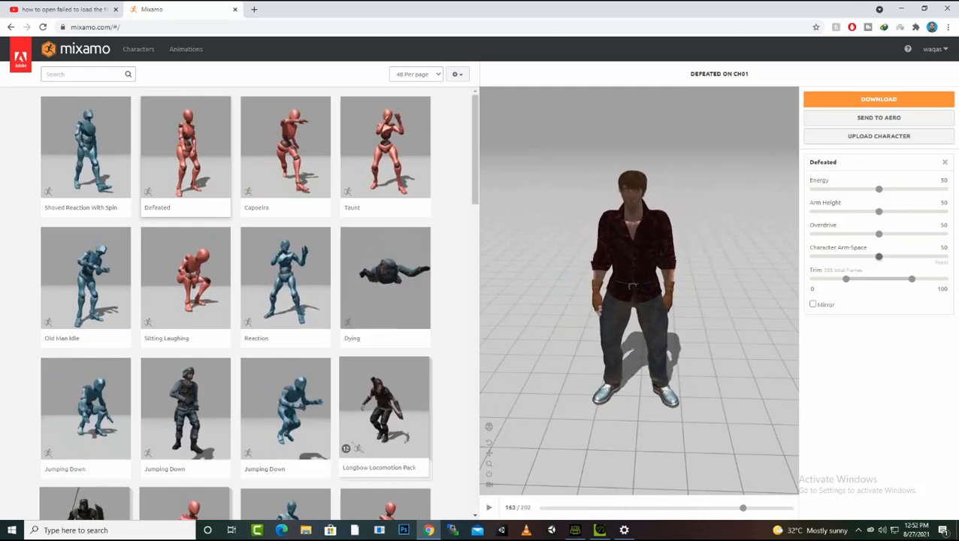
drag(885, 256, 939, 256)
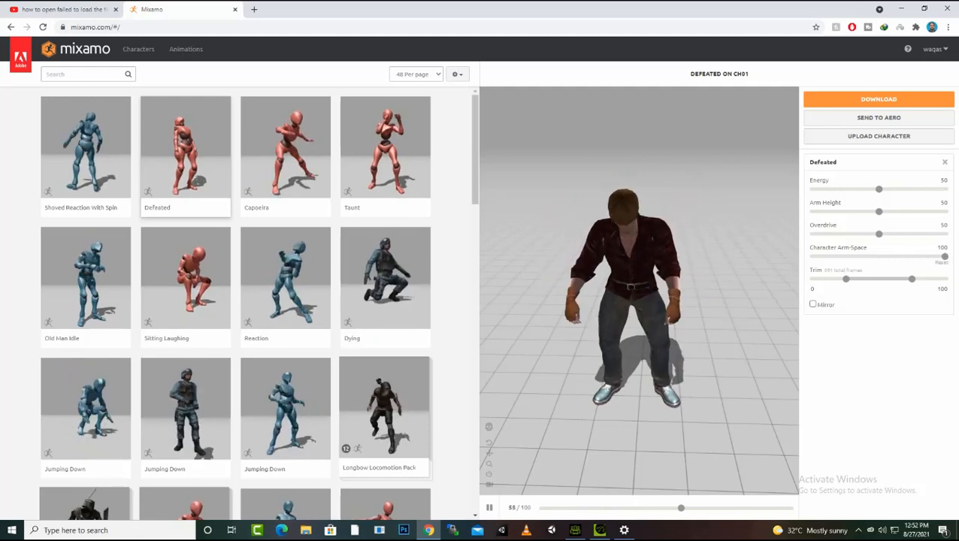
drag(945, 256, 892, 256)
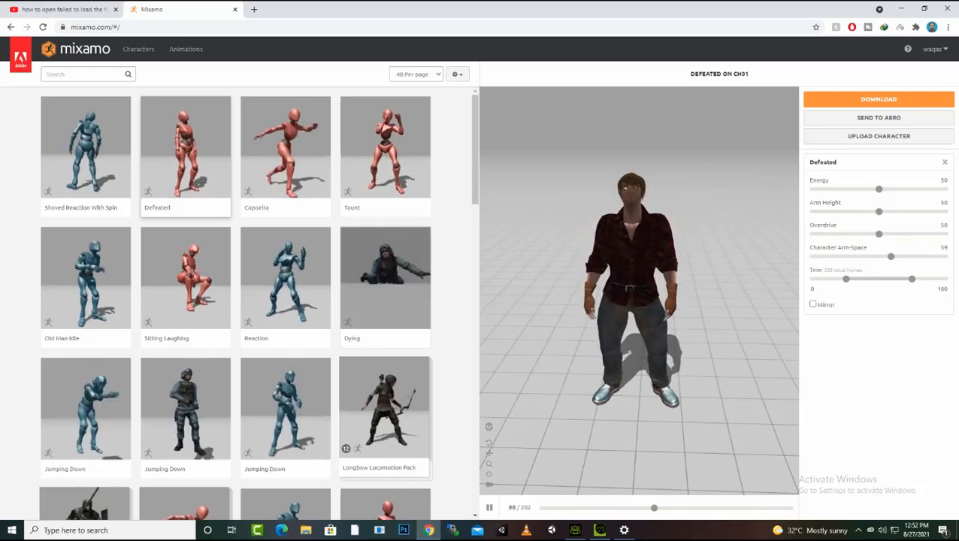
Browse further down the animation library and apply Rumba Dancing to the character
scroll(256, 301, down, 2)
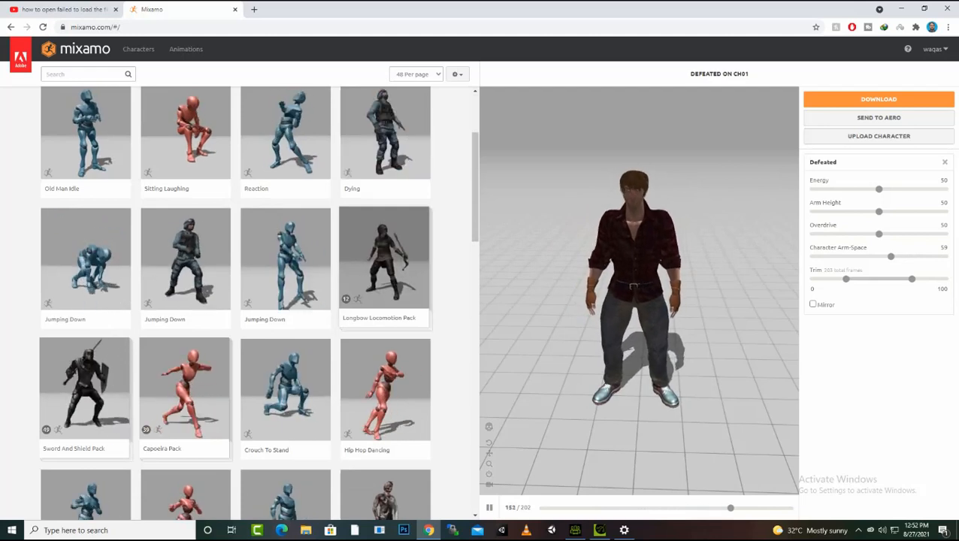
scroll(256, 300, down, 2)
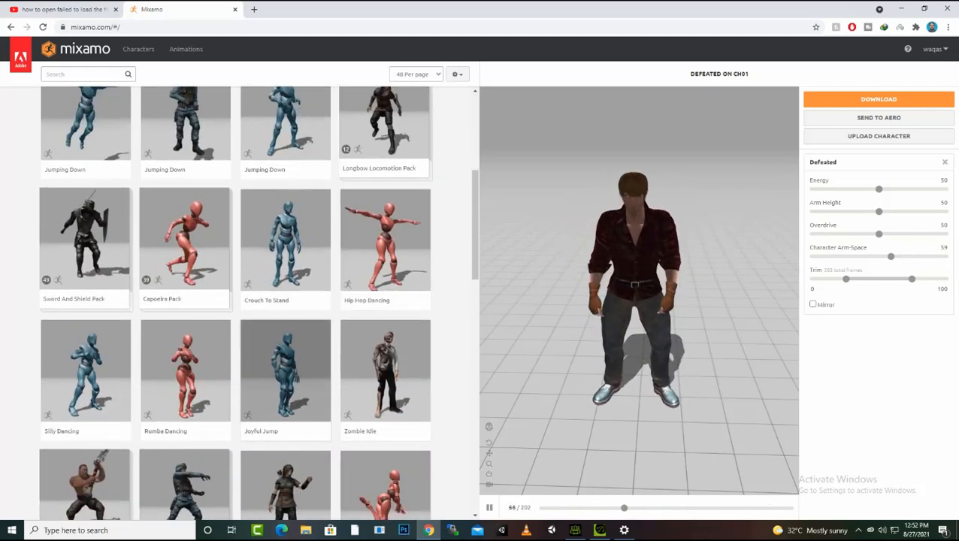
click(186, 376)
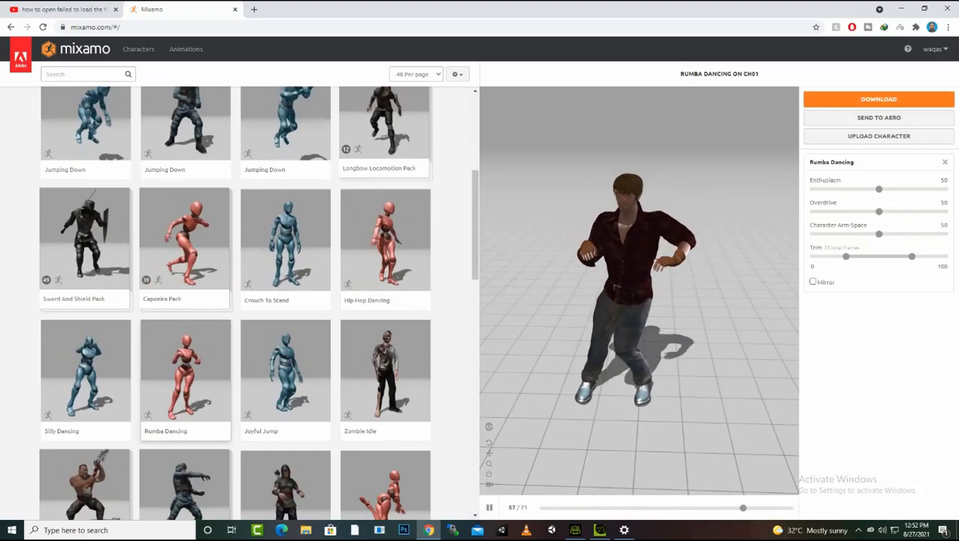
Download the Rumba Dancing animation with skin in the FBX for Unity (.fbx) format
click(878, 99)
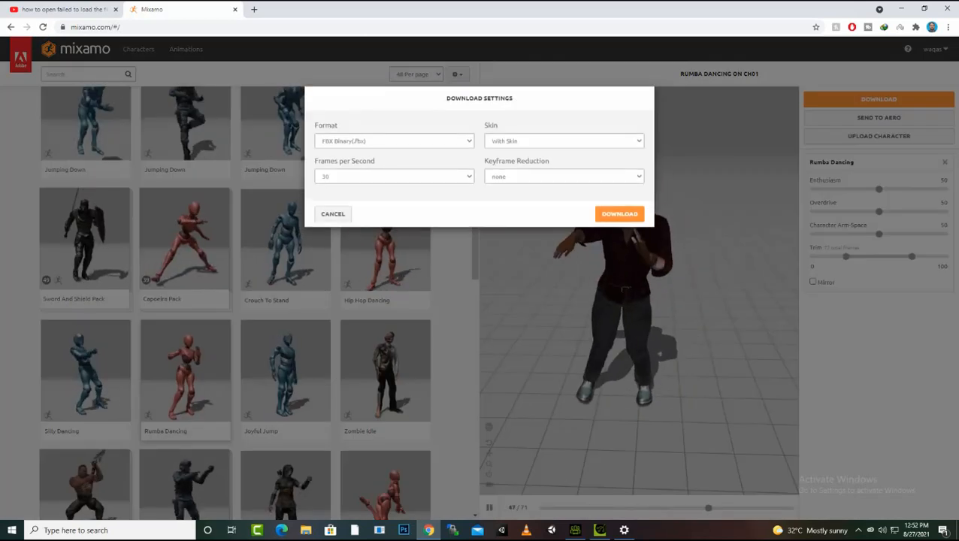
click(564, 141)
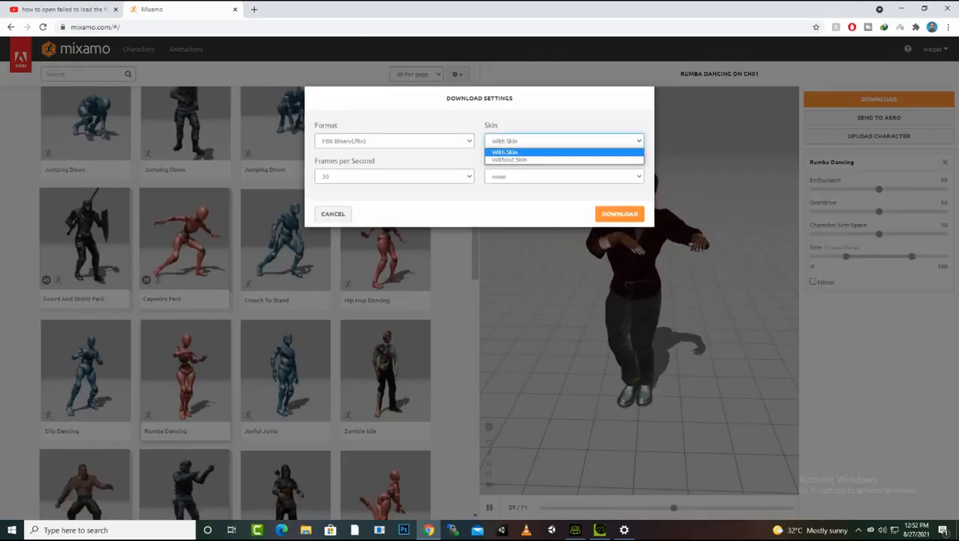
click(506, 153)
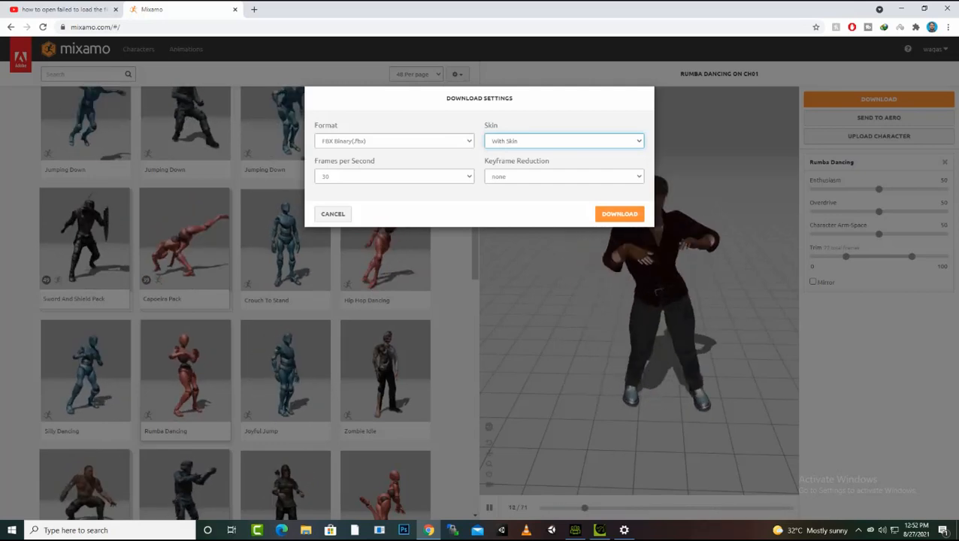
click(394, 141)
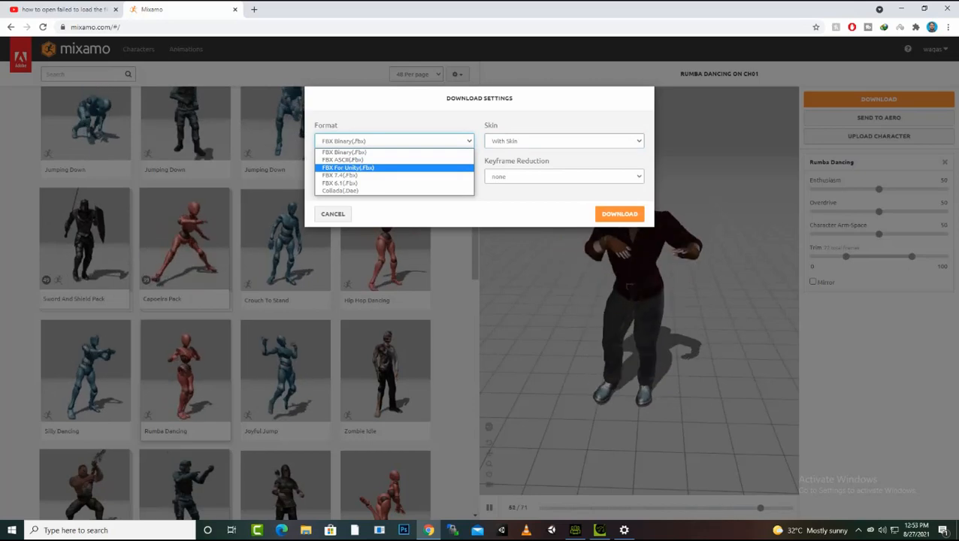
key(Return)
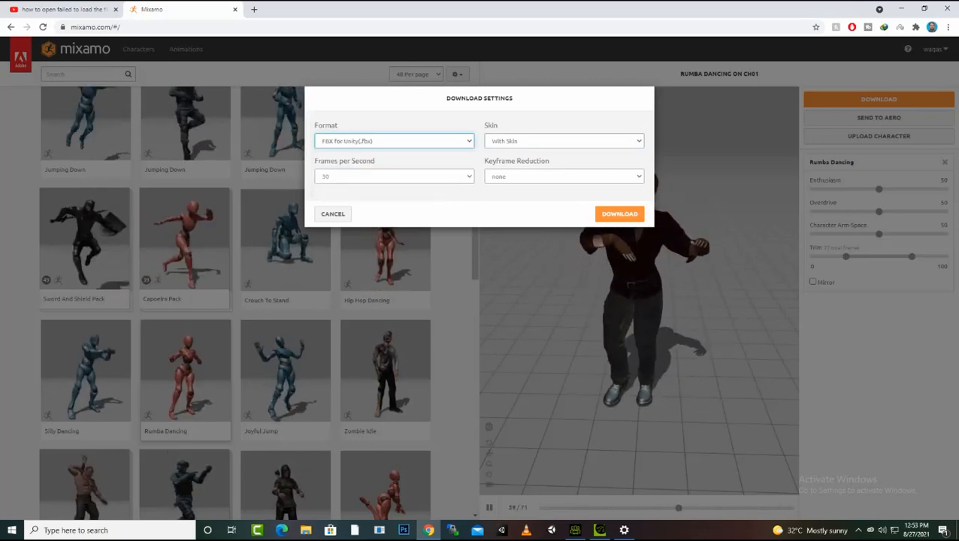
click(619, 214)
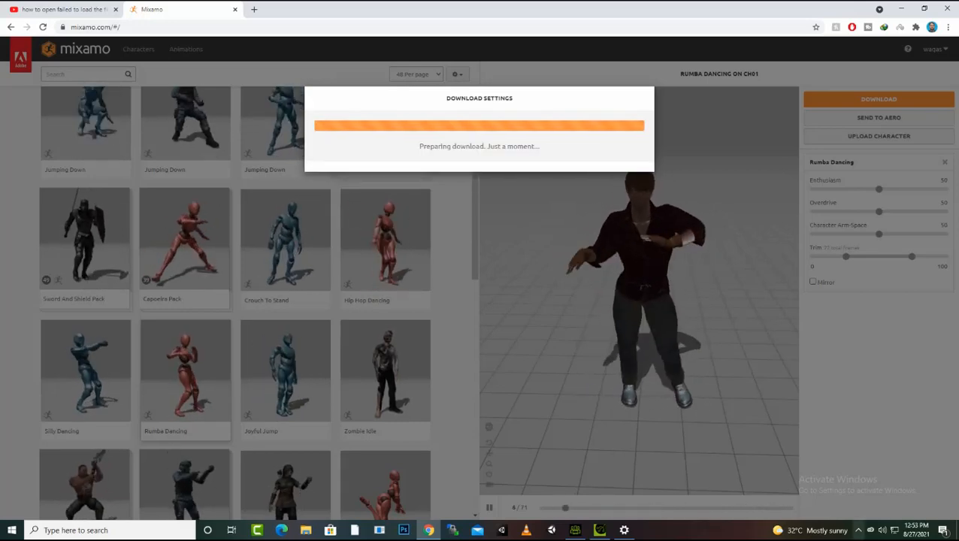
Import the downloaded Ch01@Rumba Dancing.fbx from Downloads into the Assets/abc folder of the Unity project
click(858, 530)
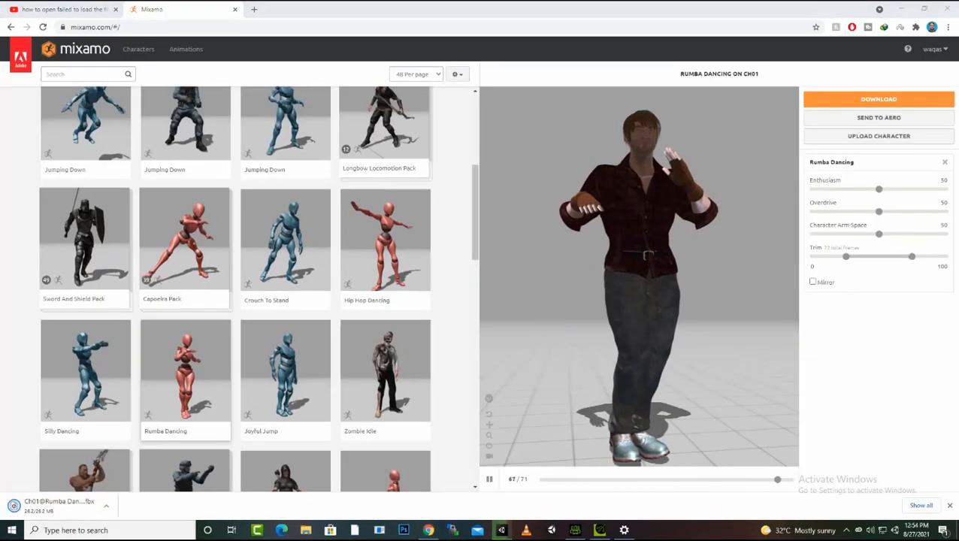
click(846, 530)
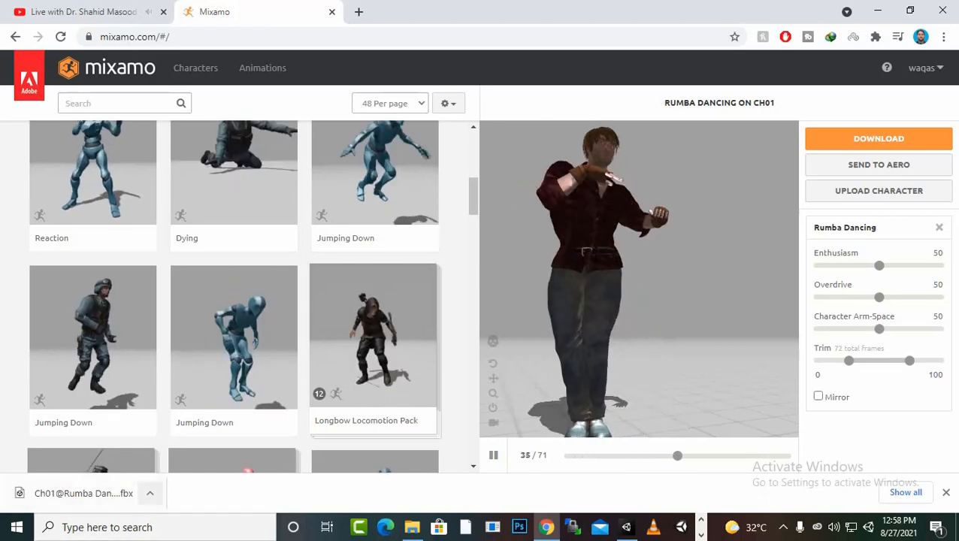
click(412, 528)
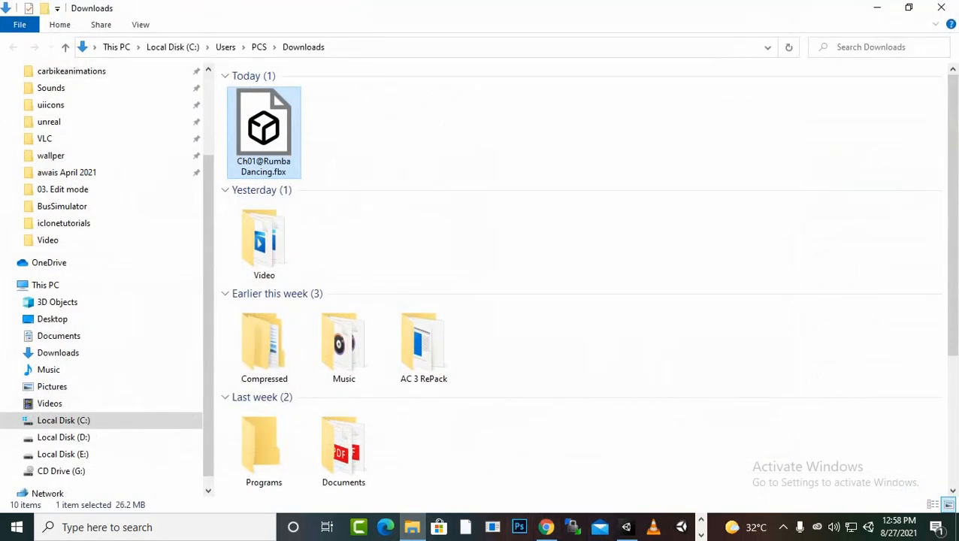
click(626, 527)
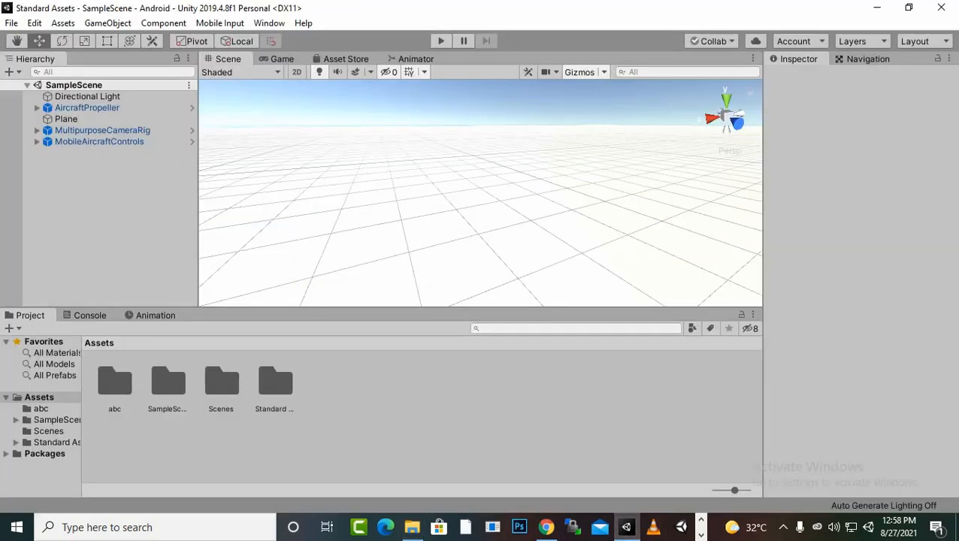
double_click(114, 382)
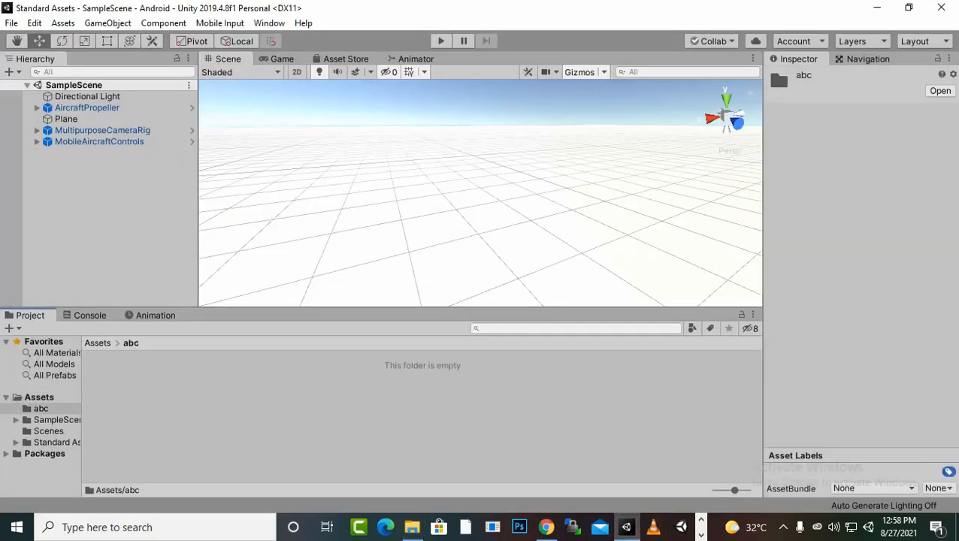
click(412, 527)
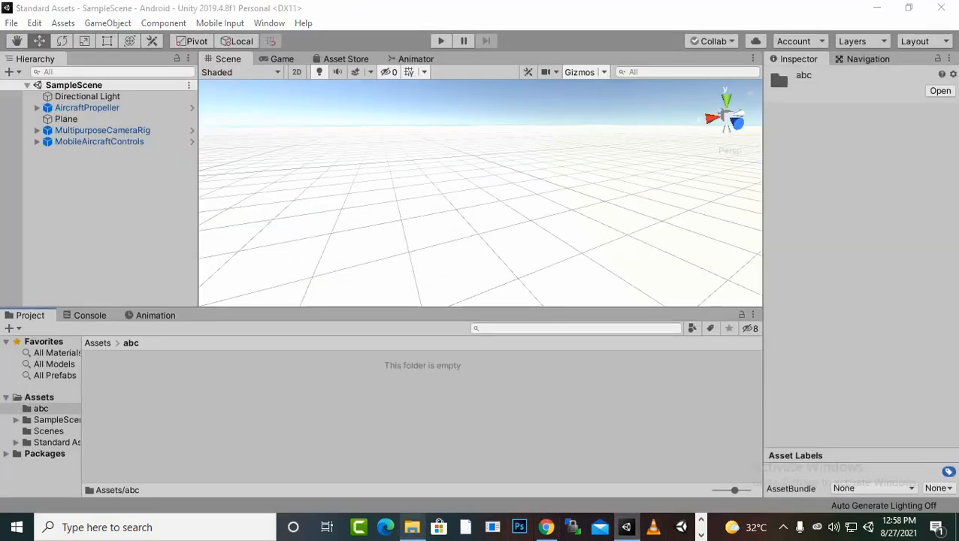
drag(264, 132, 496, 436)
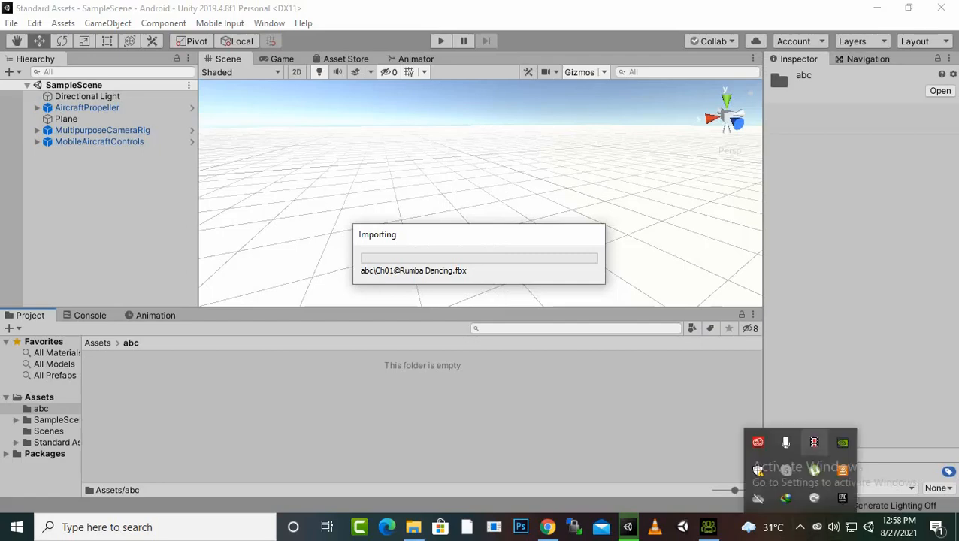
Set the model's rig Animation Type to Humanoid, apply it, and open its Materials import settings
click(115, 382)
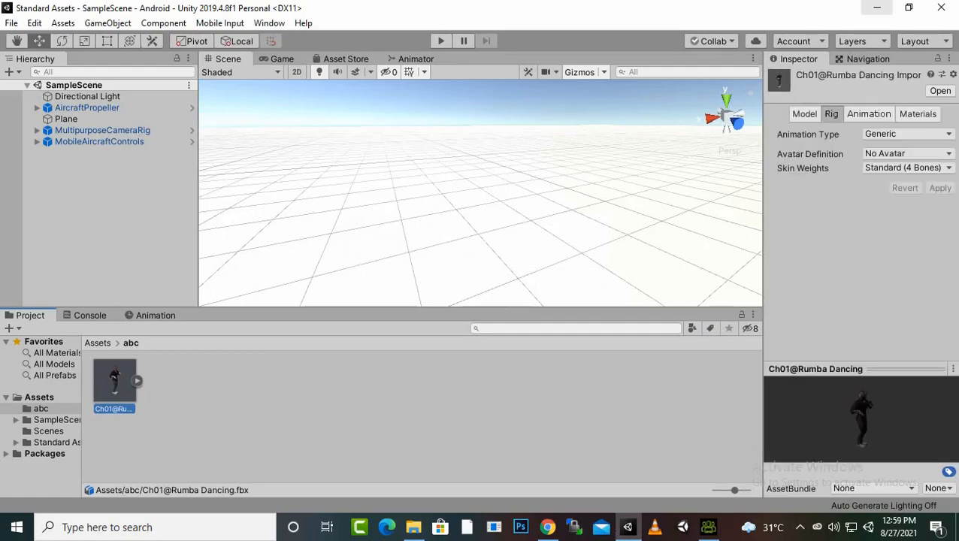
click(908, 134)
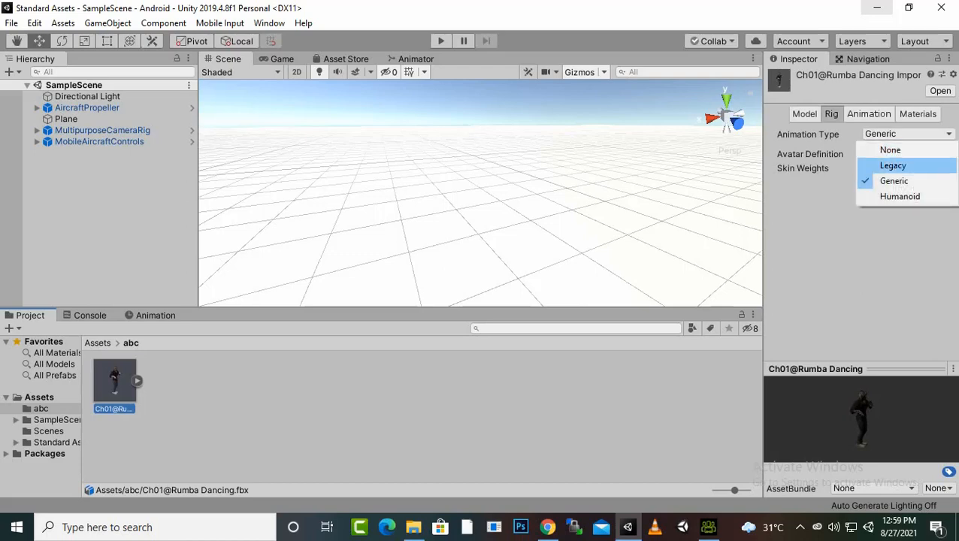
click(900, 196)
click(940, 244)
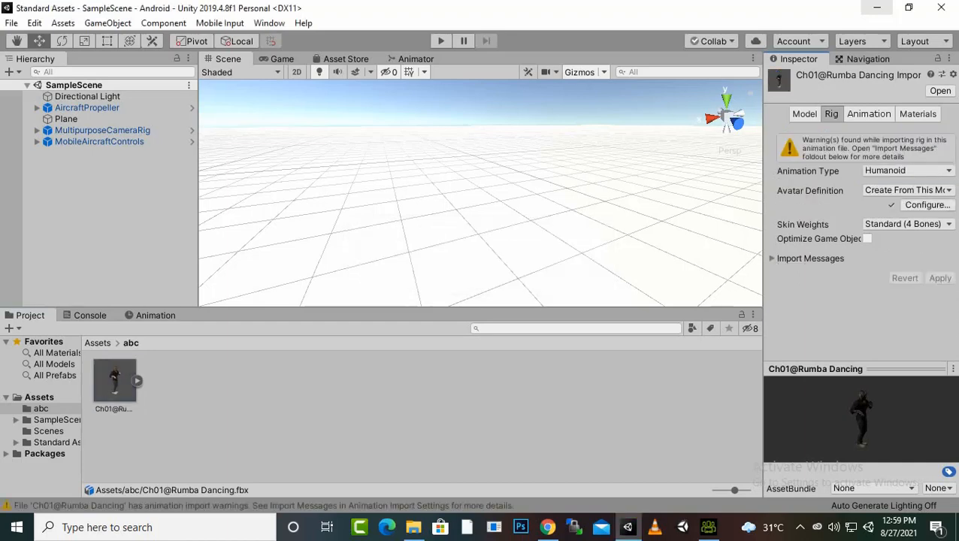
click(869, 114)
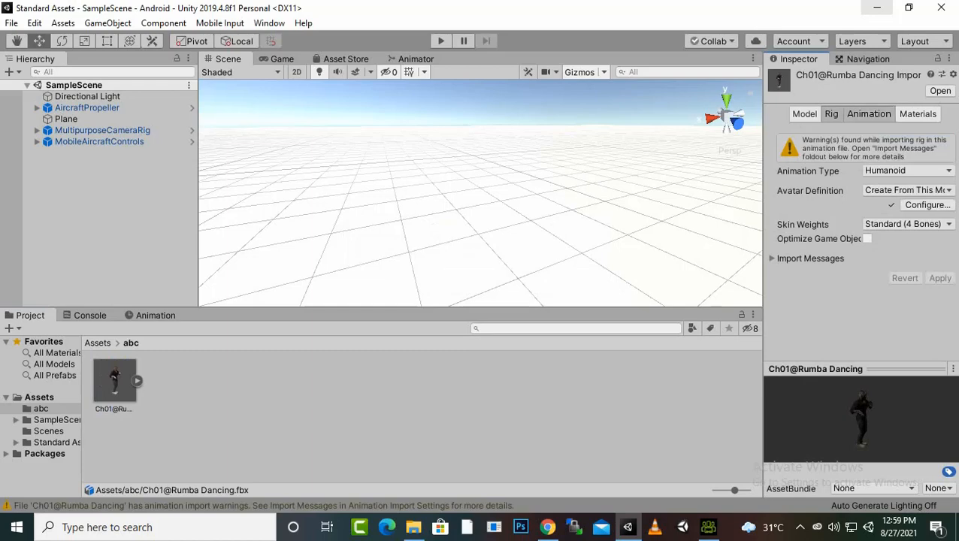
click(912, 113)
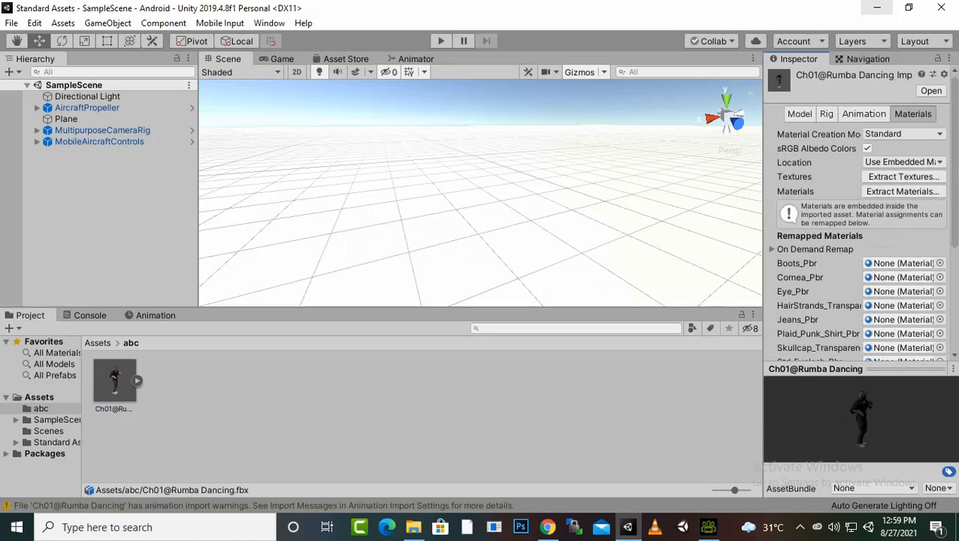
drag(115, 381, 460, 291)
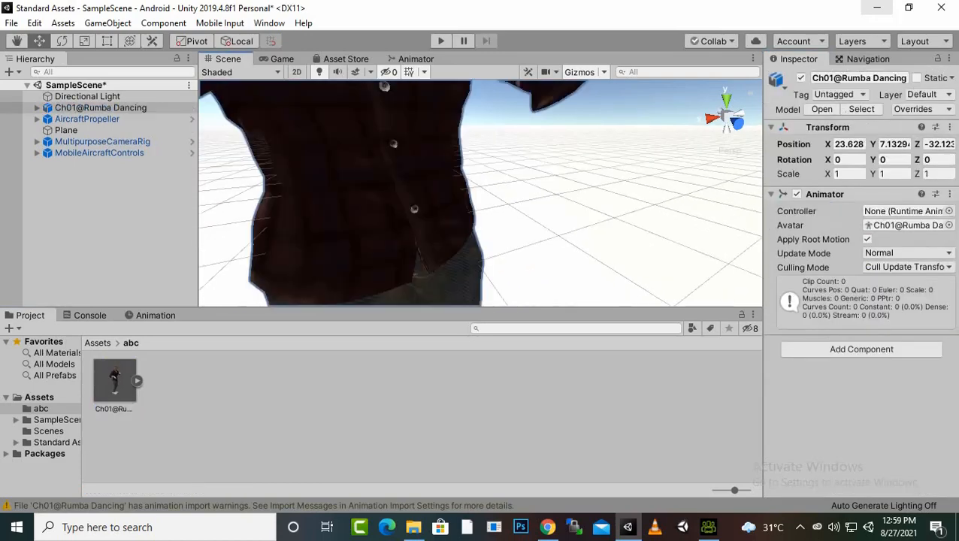
scroll(451, 195, down, 5)
middle_drag(443, 181, 399, 264)
scroll(616, 230, up, 4)
scroll(617, 230, down, 4)
scroll(616, 225, down, 2)
scroll(617, 225, up, 2)
key(Delete)
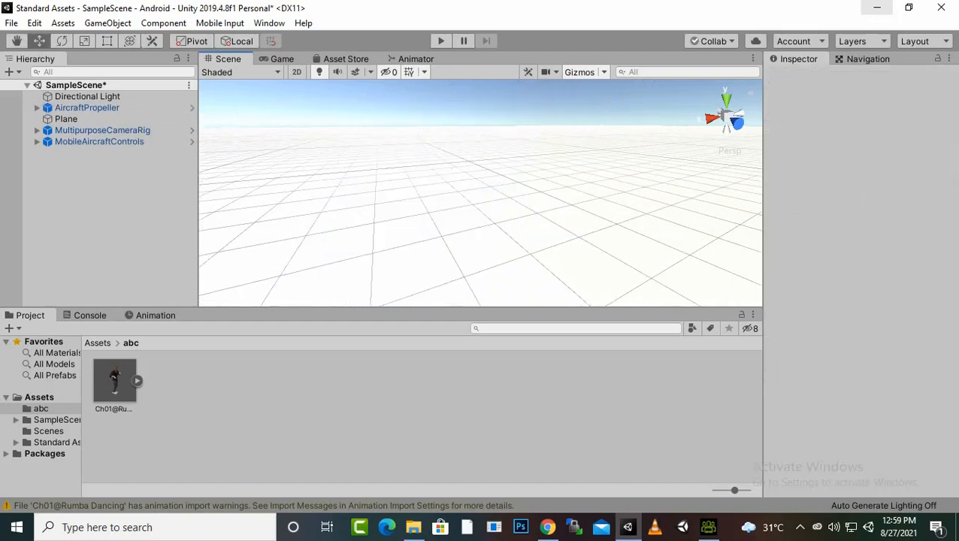
Extract the model's embedded textures into the Assets/abc folder
click(114, 382)
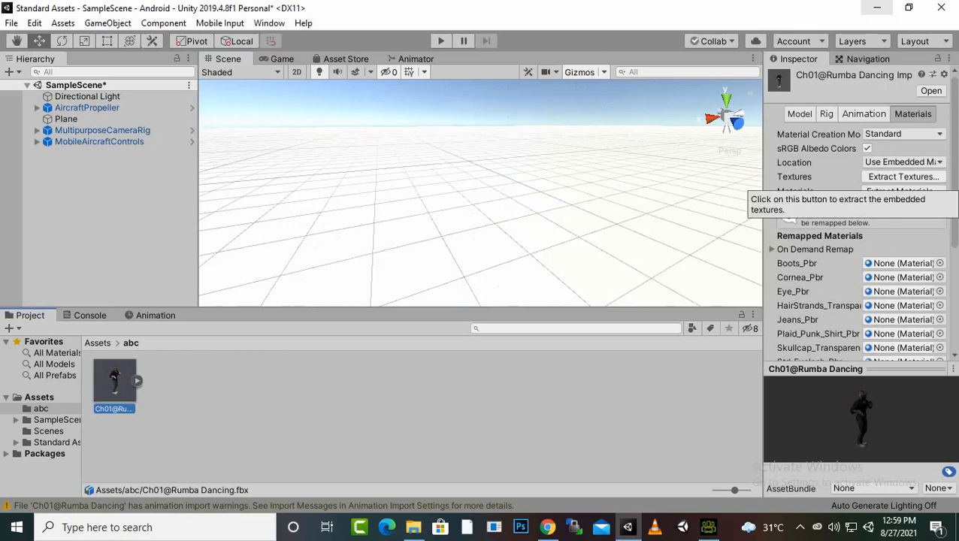
click(903, 177)
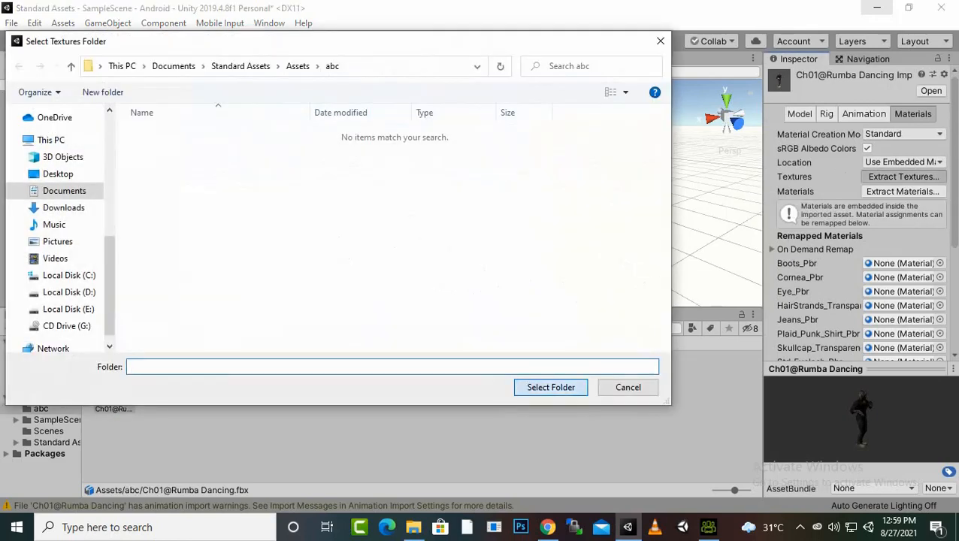
click(551, 387)
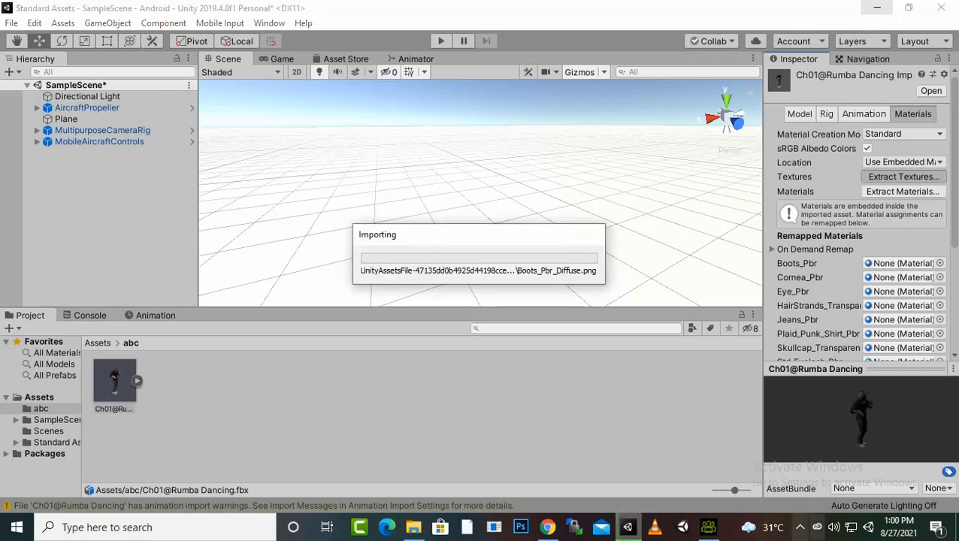
click(800, 527)
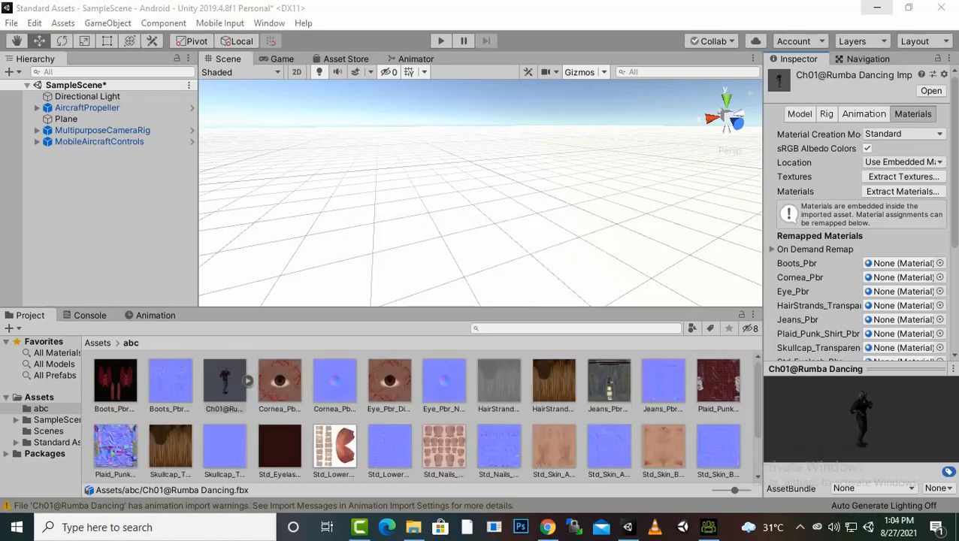
Place the Ch01@Rumba Dancing model into the scene
click(225, 384)
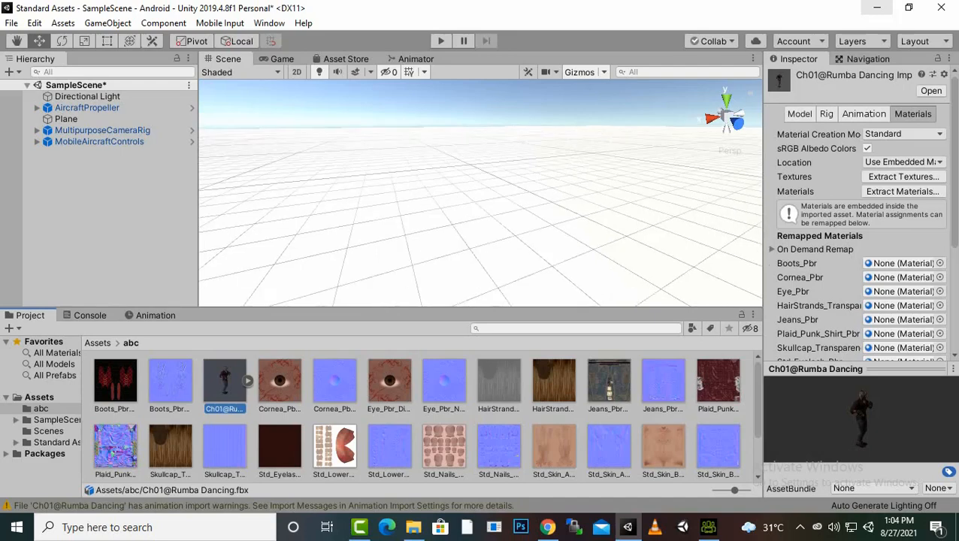
drag(225, 384, 451, 242)
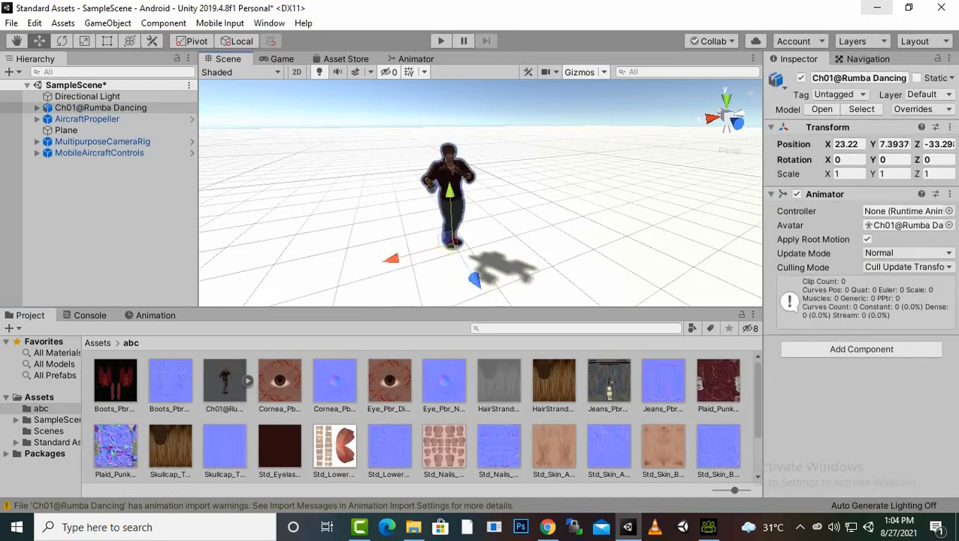
Inspect the placed dancing model closely in the Scene view from several angles and distances
scroll(481, 194, up, 8)
middle_drag(398, 191, 534, 231)
scroll(497, 218, down, 3)
scroll(496, 218, up, 5)
scroll(480, 193, down, 3)
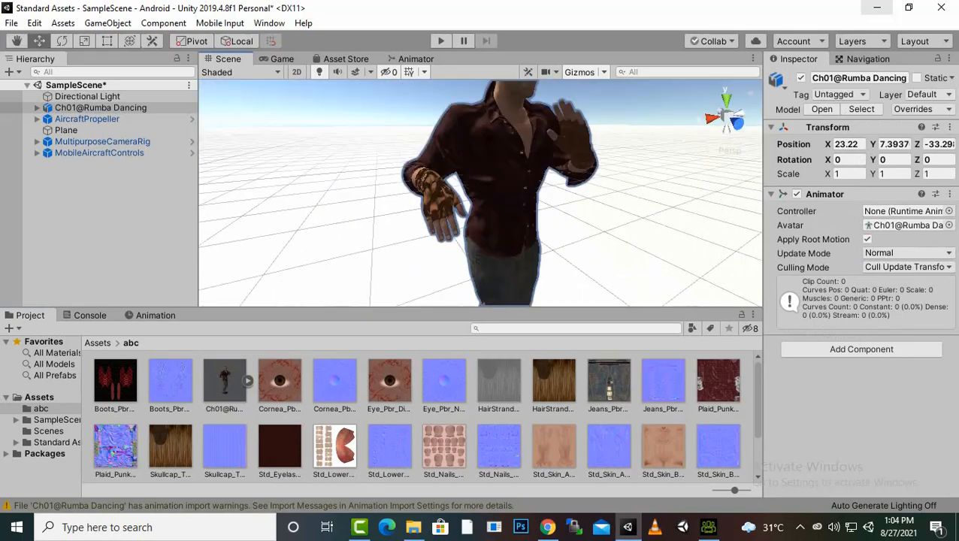
alt+drag(481, 193, 451, 199)
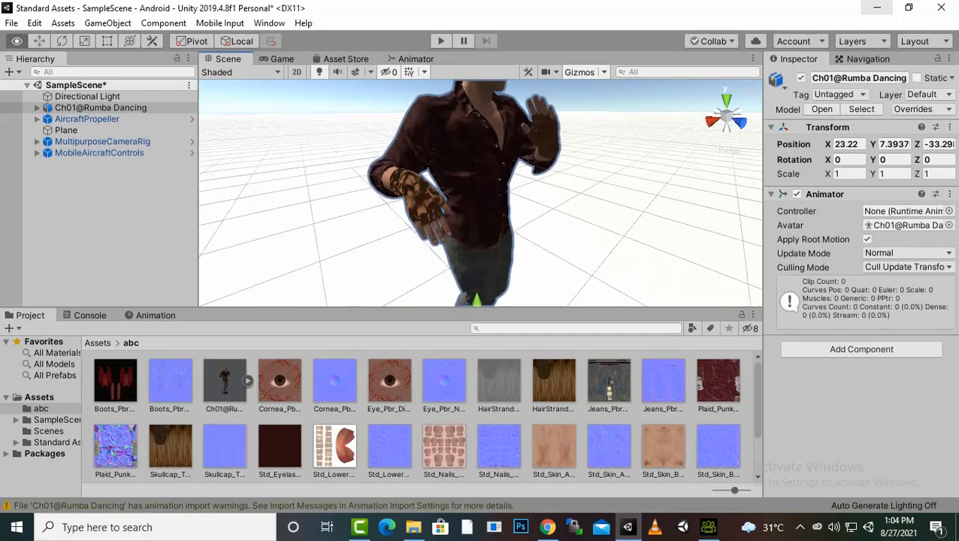
alt+drag(481, 193, 676, 162)
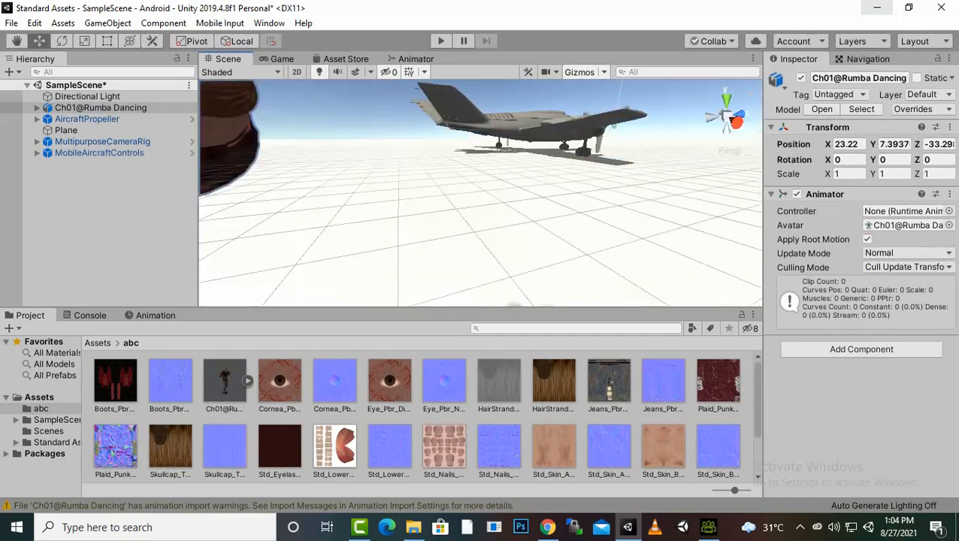
scroll(481, 193, down, 3)
alt+drag(481, 193, 323, 158)
scroll(481, 193, up, 3)
scroll(481, 194, down, 2)
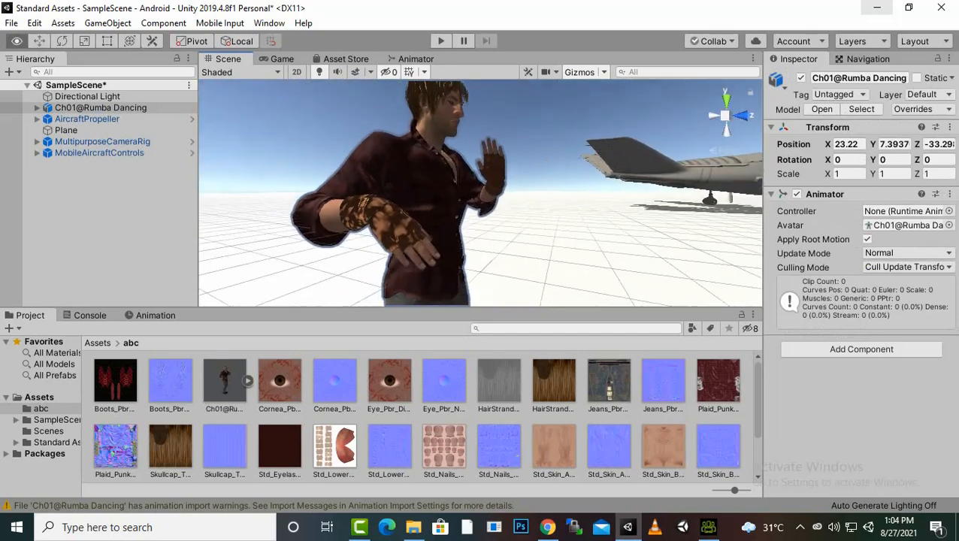
scroll(481, 193, down, 4)
scroll(482, 193, up, 2)
scroll(481, 193, up, 2)
scroll(481, 193, down, 2)
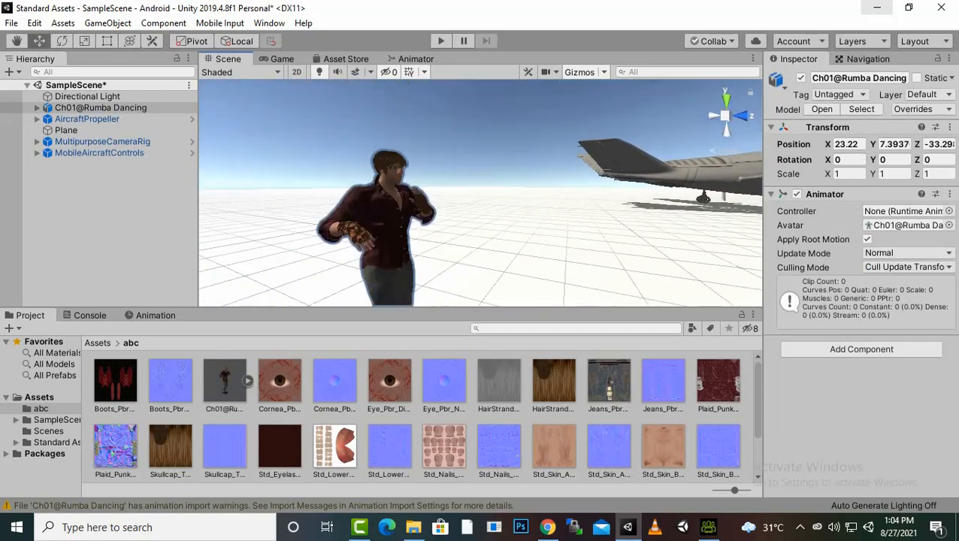
alt+drag(481, 193, 301, 226)
scroll(481, 193, up, 3)
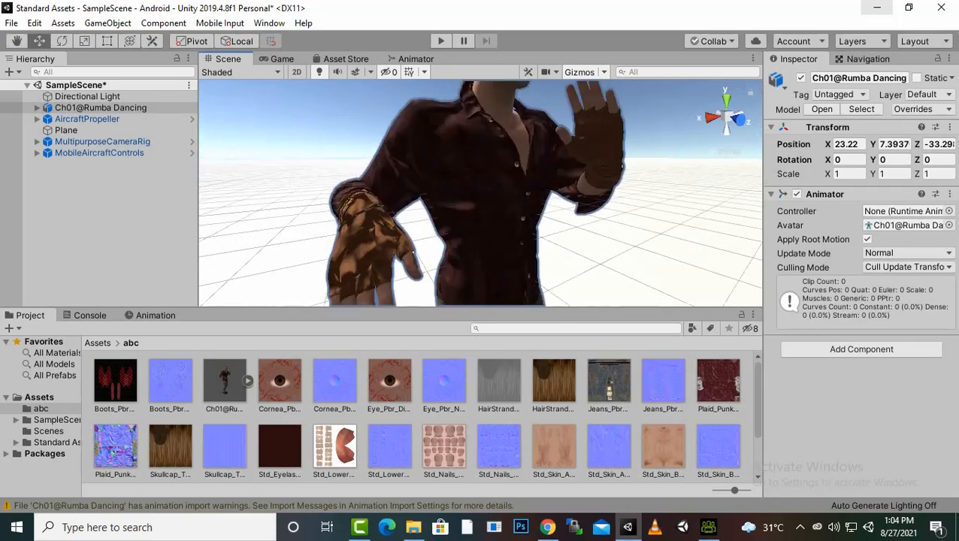
alt+drag(481, 193, 481, 214)
scroll(481, 193, down, 5)
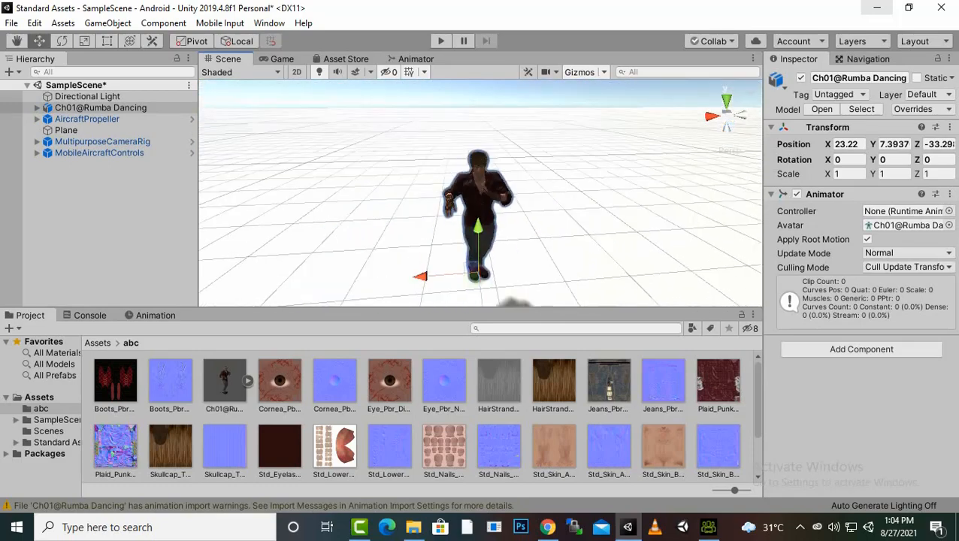
scroll(479, 218, up, 2)
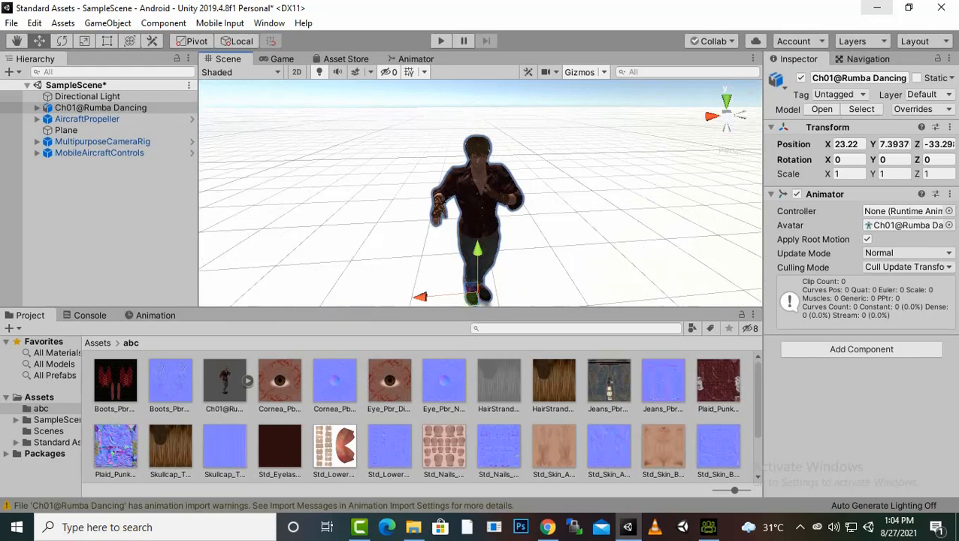
scroll(421, 417, down, 2)
Create an Animator Controller named test in the abc folder and open it in the Animator
right_click(722, 449)
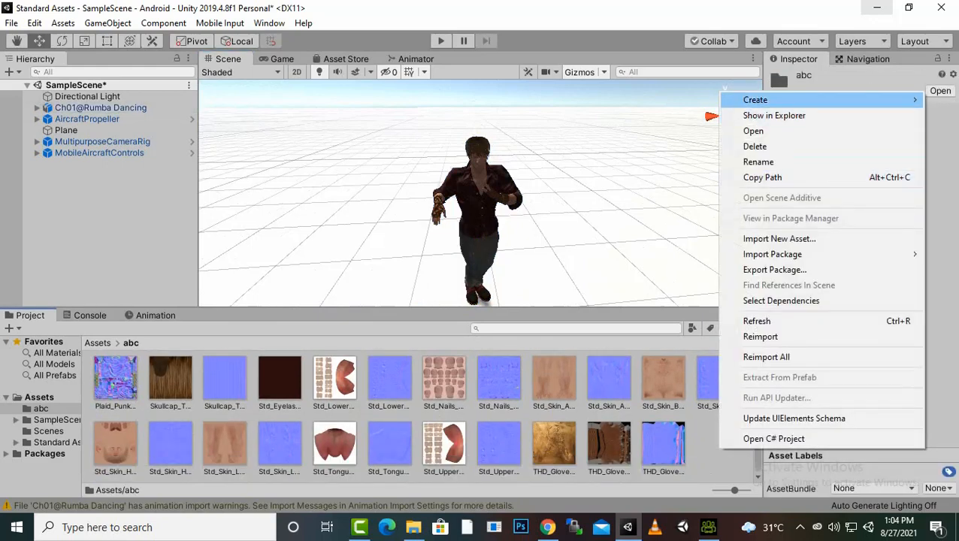
mouse_move(755, 100)
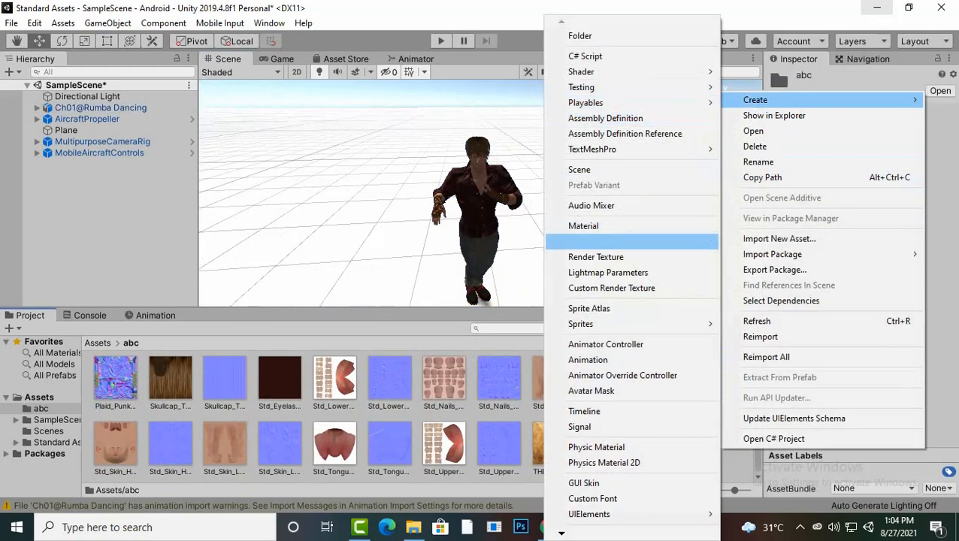
click(606, 344)
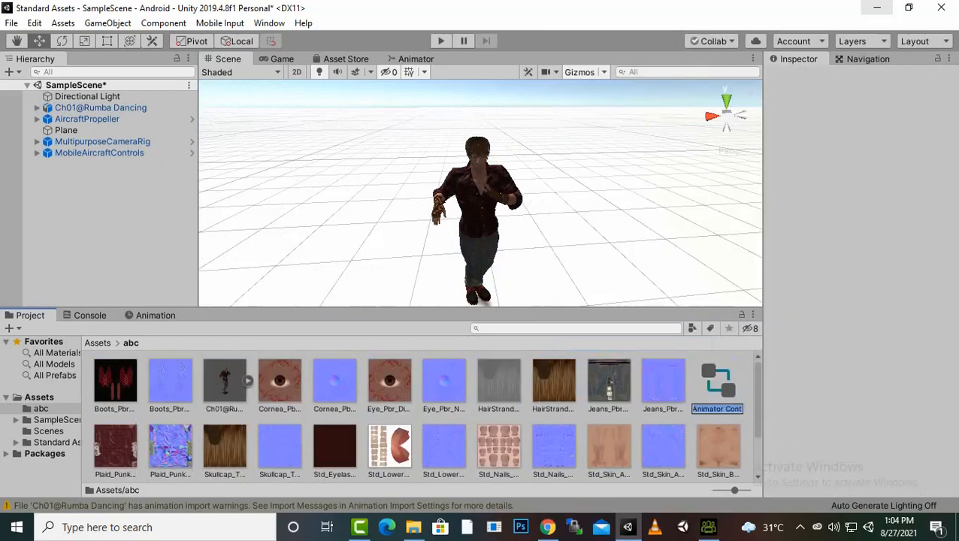
text(test)
key(Return)
key(Return)
Add the model's Rumba Dancing clip to the test controller as its default state
scroll(421, 417, up, 2)
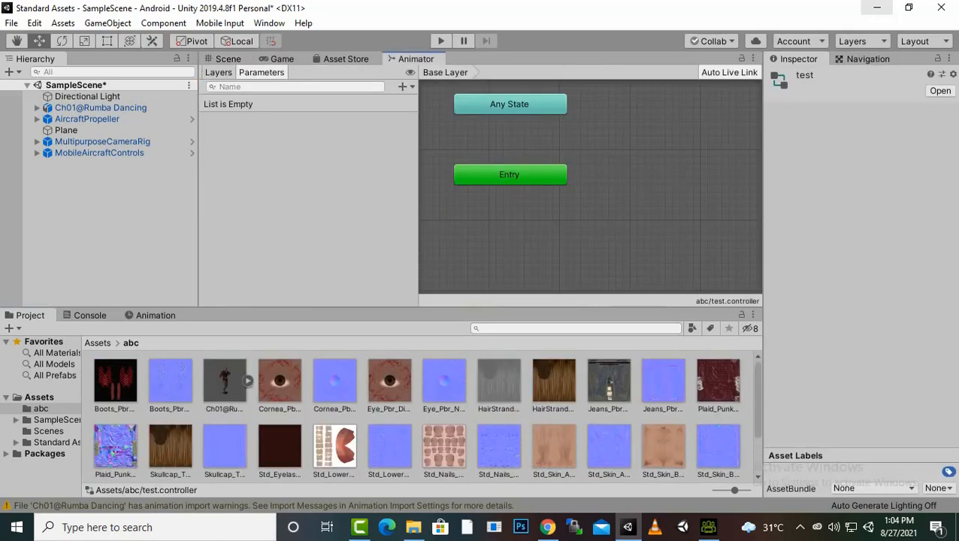
click(247, 380)
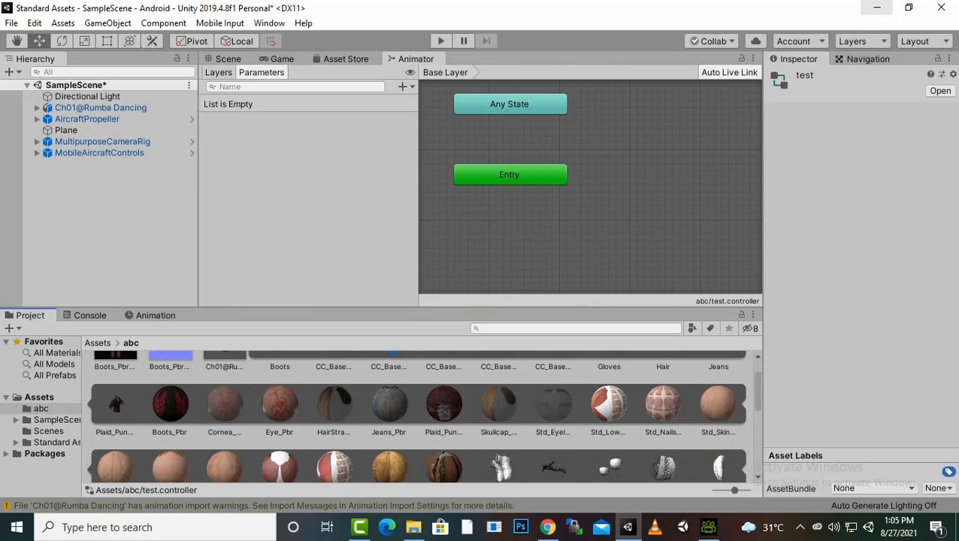
scroll(416, 416, down, 3)
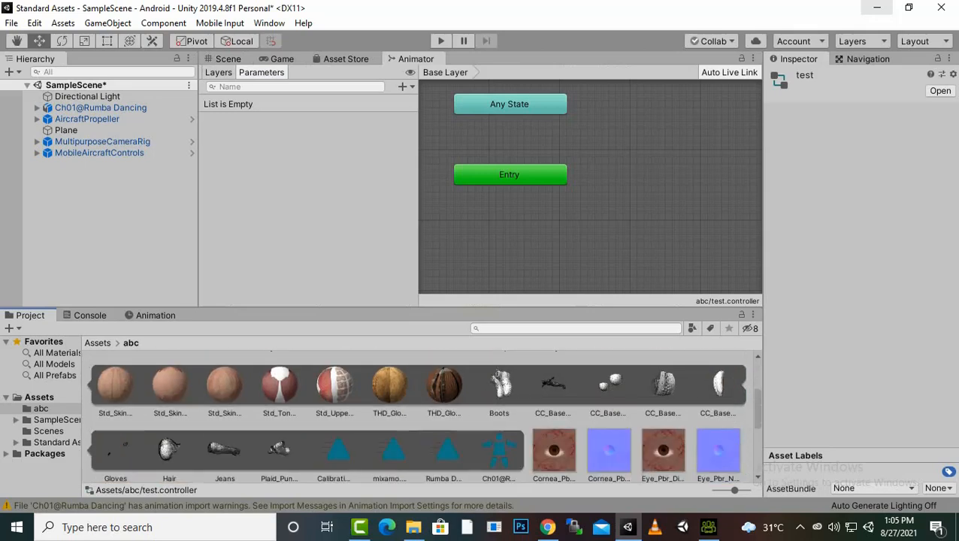
scroll(416, 415, down, 1)
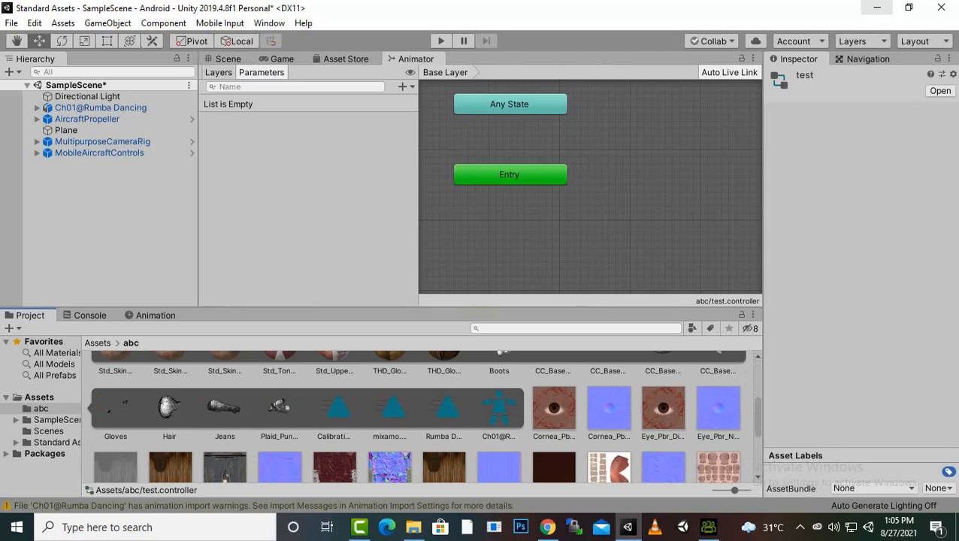
drag(443, 410, 677, 160)
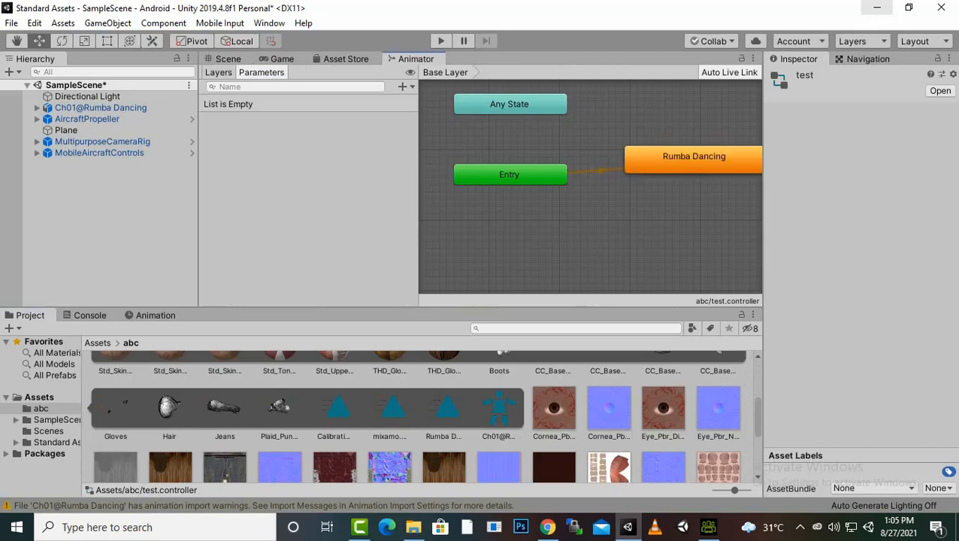
scroll(534, 258, down, 1)
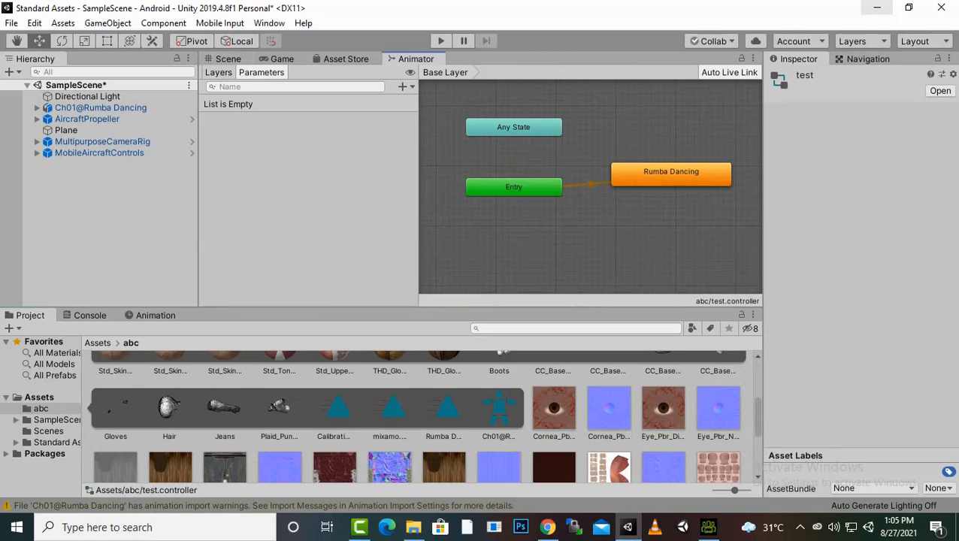
Enable Loop Time for the Rumba Dancing clip in the model's animation import settings and apply it
scroll(424, 416, up, 4)
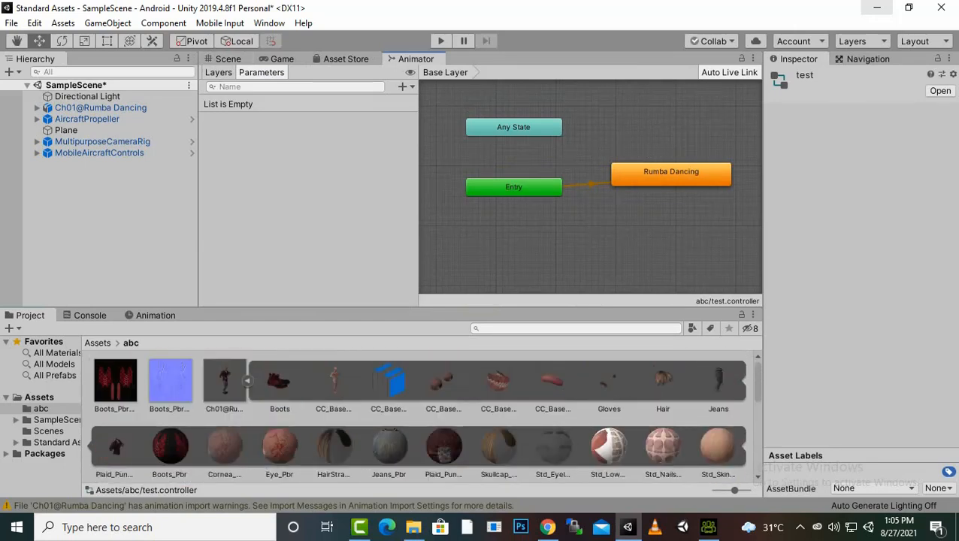
click(225, 382)
click(864, 114)
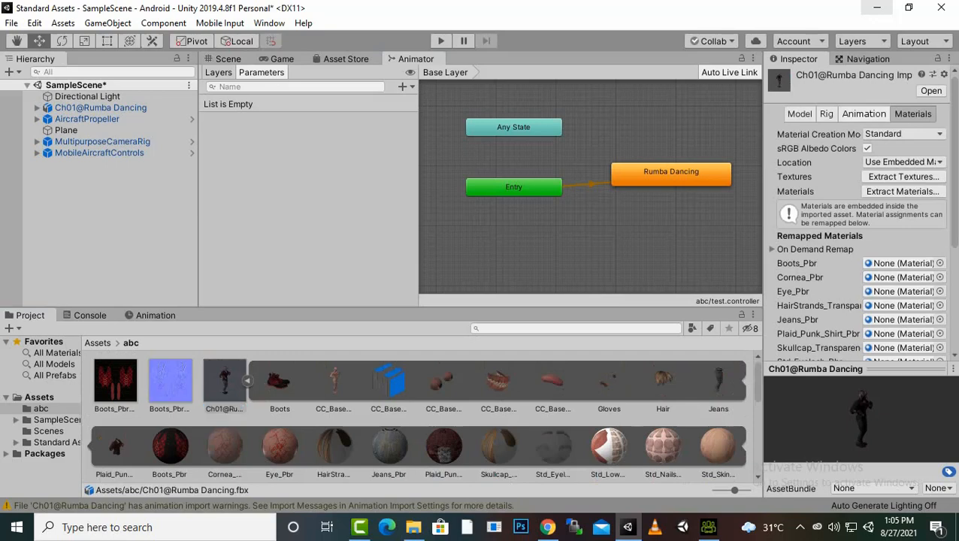
scroll(862, 218, down, 3)
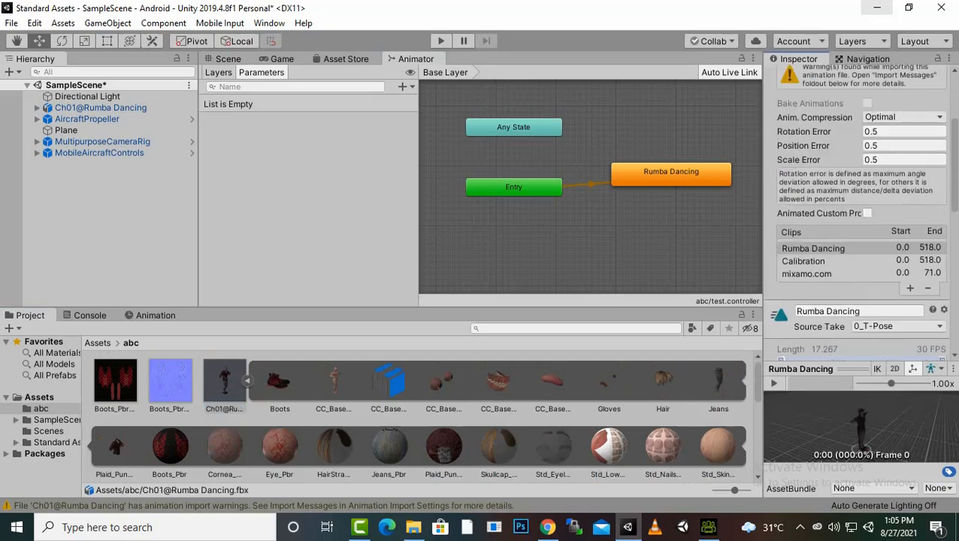
scroll(857, 225, down, 5)
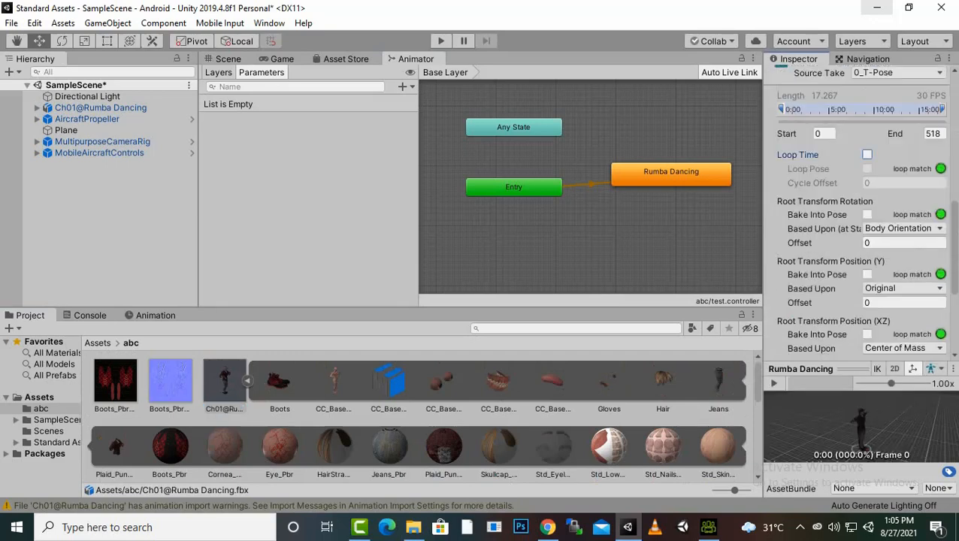
click(867, 154)
click(228, 58)
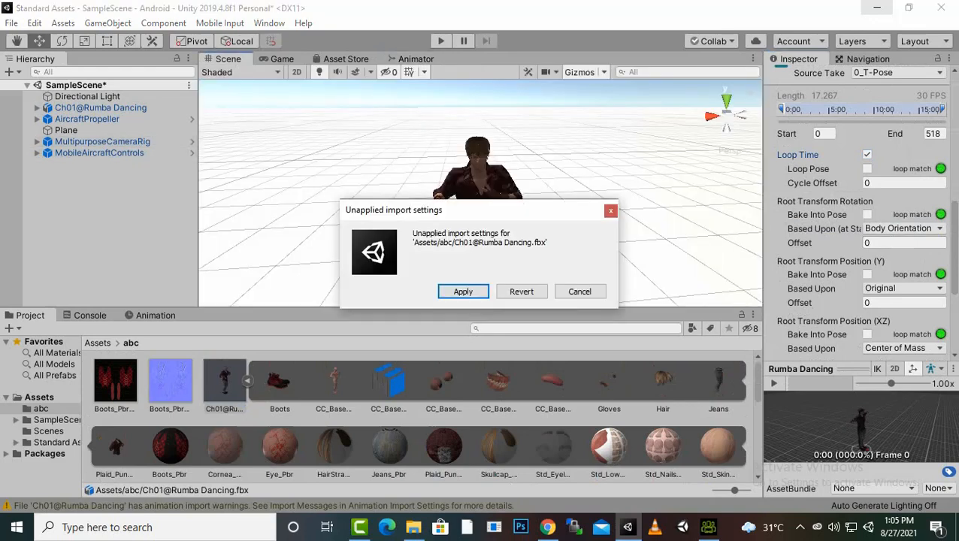
key(Return)
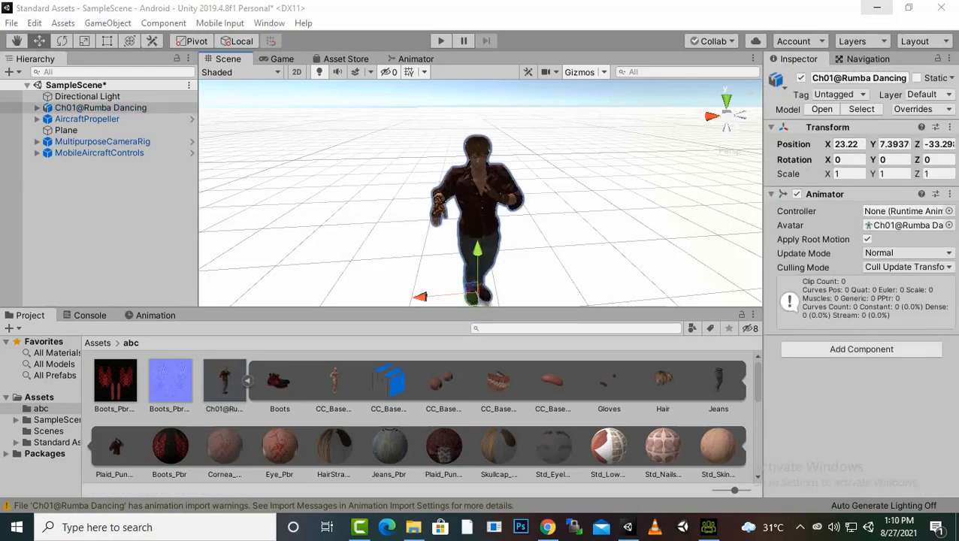
Delete the MultipurposeCameraRig, MobileAircraftControls and AircraftPropeller objects from the scene
scroll(481, 193, down, 3)
scroll(481, 193, up, 3)
middle_drag(481, 225, 531, 158)
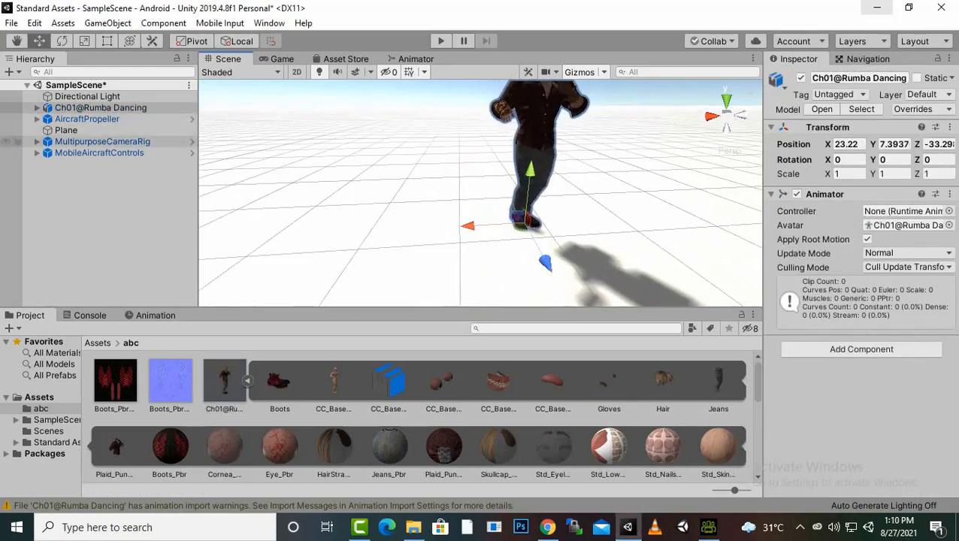
click(102, 142)
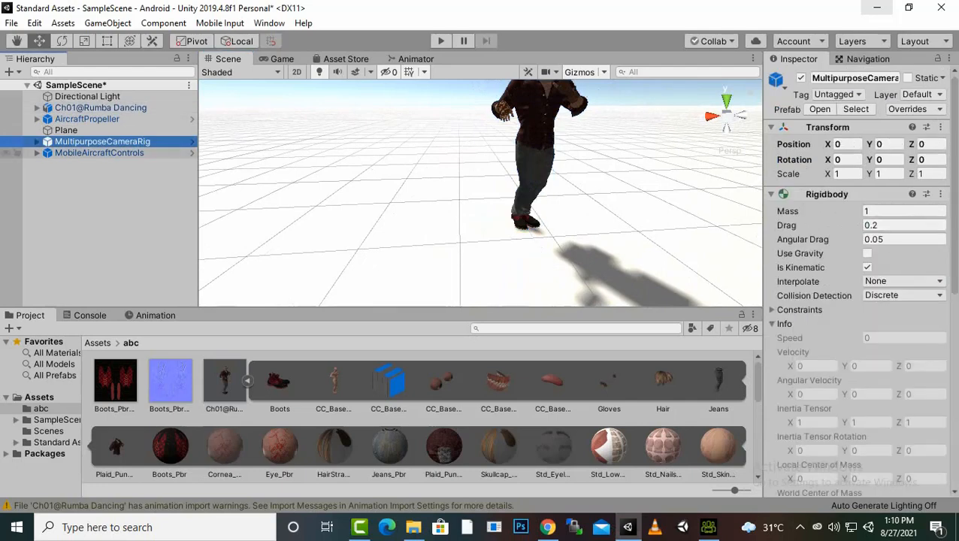
key(Delete)
click(99, 141)
key(Delete)
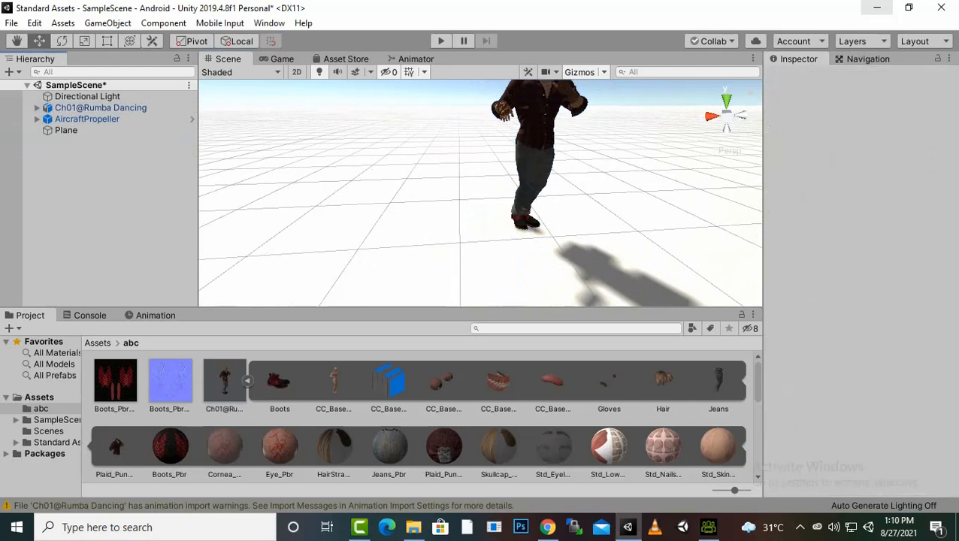
key(Delete)
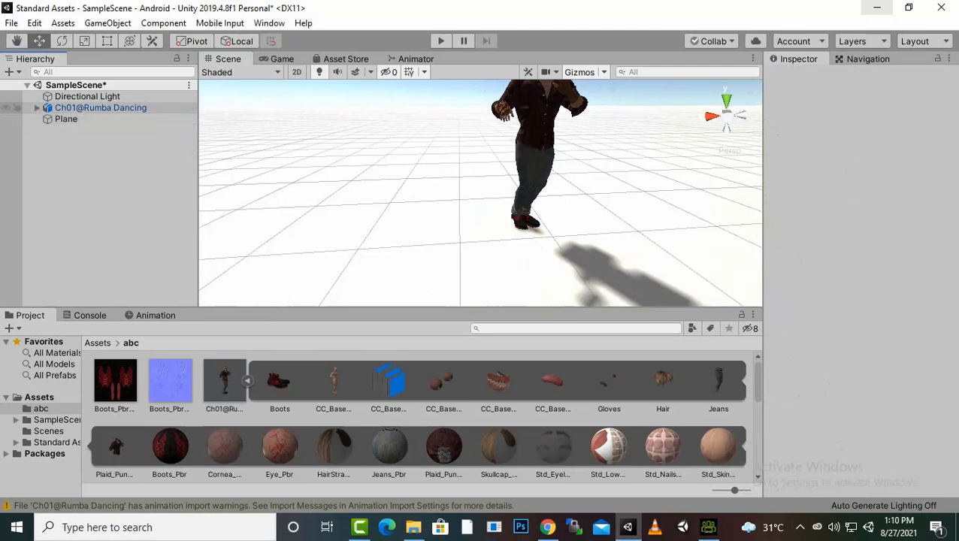
Add a Camera as a child of the Ch01@Rumba Dancing object
click(98, 108)
right_click(99, 109)
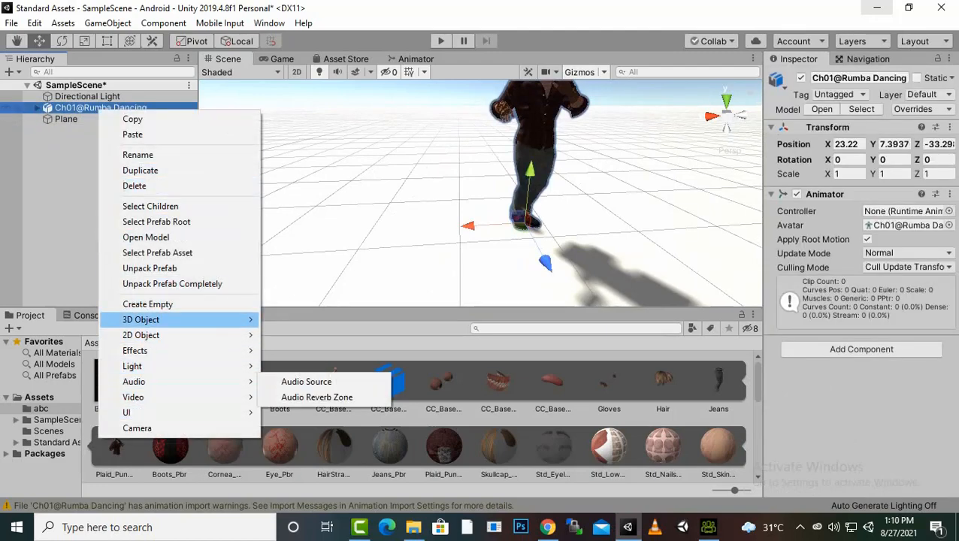
click(136, 428)
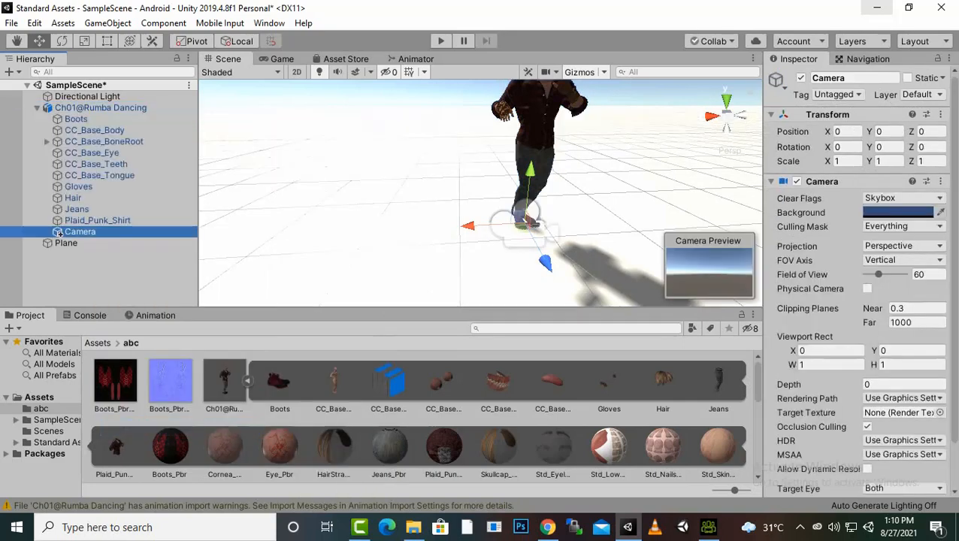
Nudge the child camera slightly back and set its Y rotation to 180 so it faces the character
double_click(59, 233)
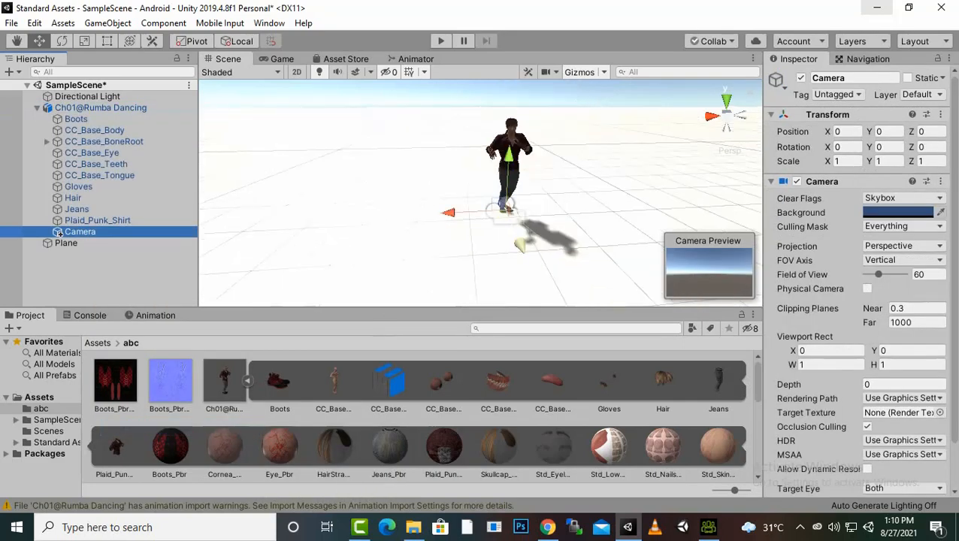
mouse_move(521, 246)
mouse_down()
mouse_move(538, 284)
mouse_move(518, 239)
mouse_up()
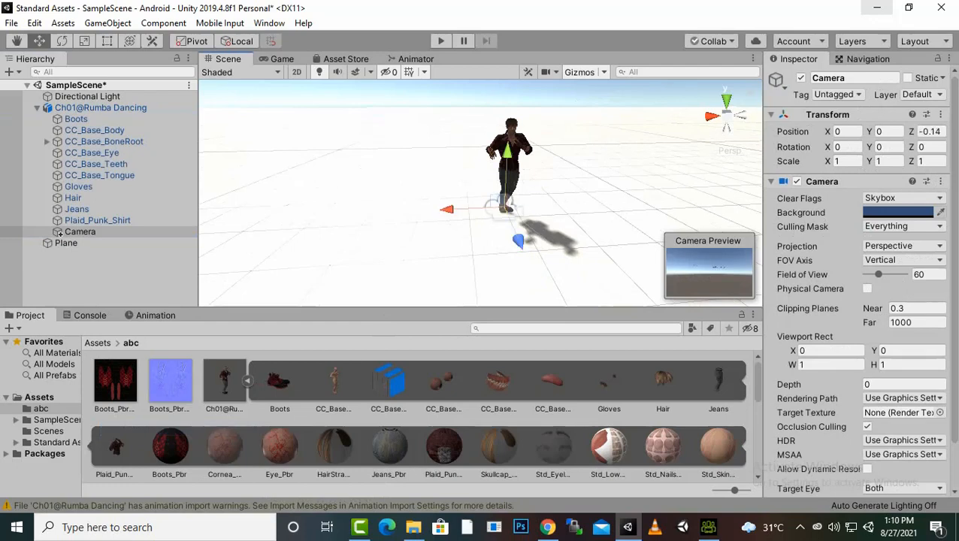
key(e)
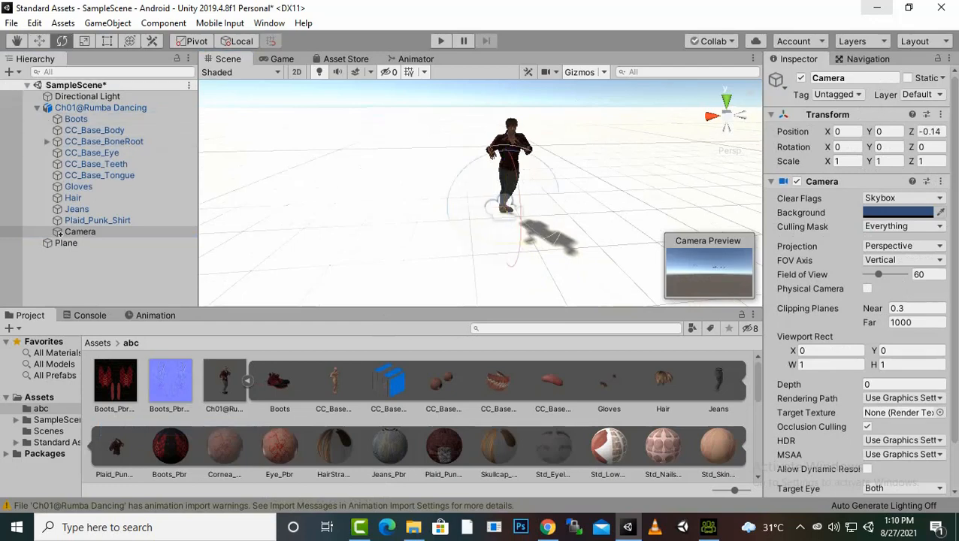
drag(521, 243, 362, 239)
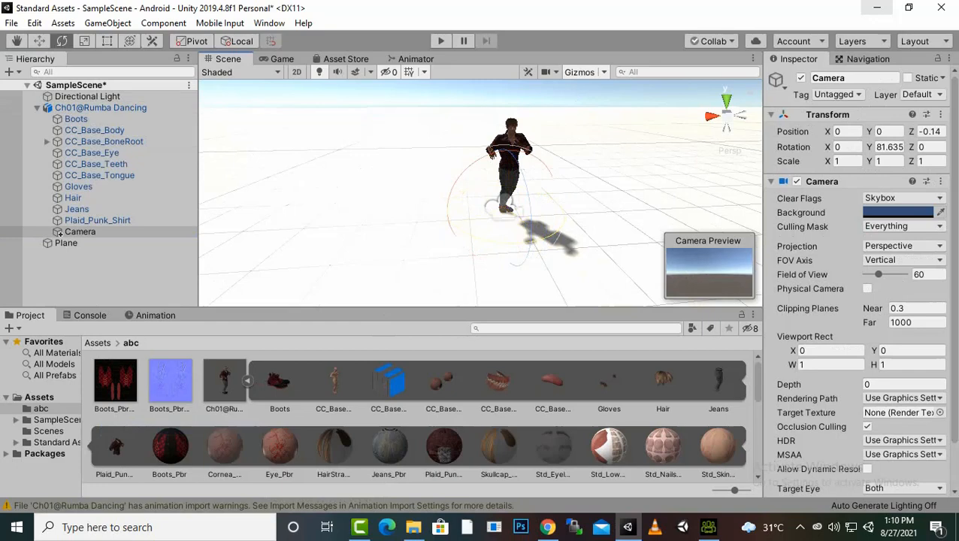
click(890, 147)
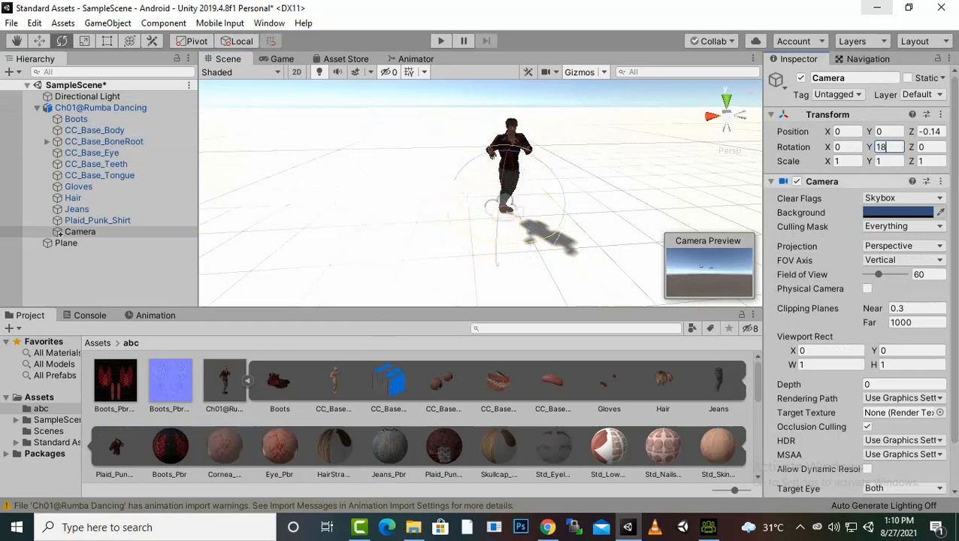
text(180)
key(Return)
key(w)
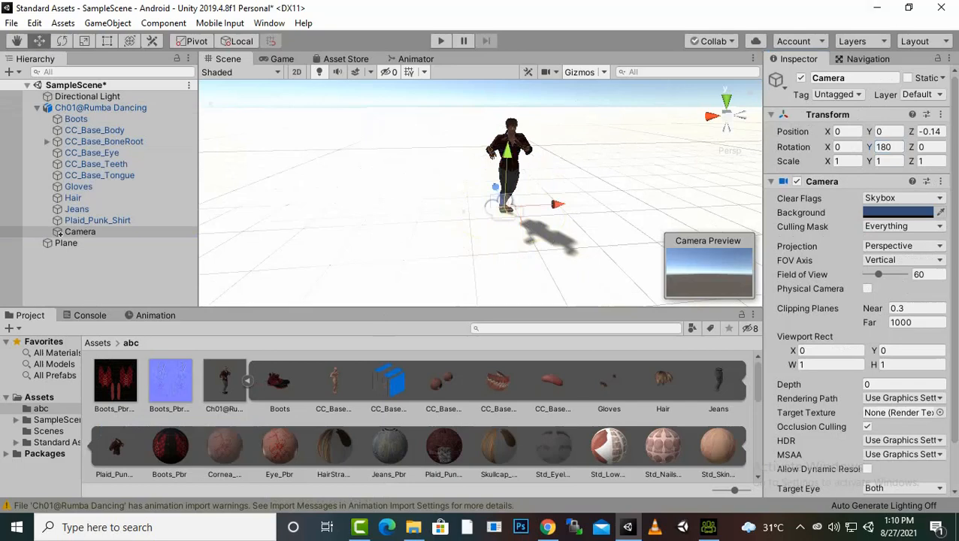
Move the child camera up to about 0.95 and forward to about Z 2.356 so it frames the character
drag(508, 161, 508, 121)
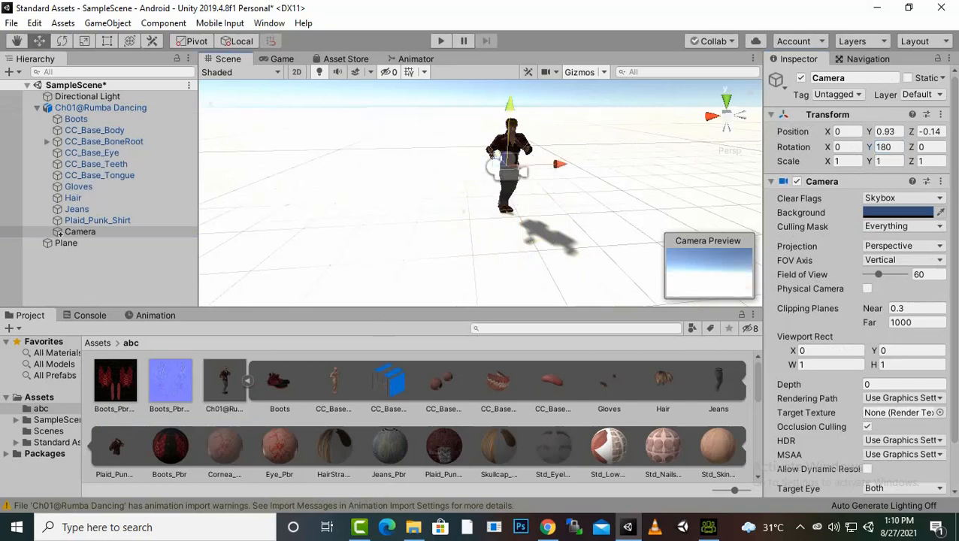
drag(508, 171, 572, 248)
drag(583, 202, 550, 221)
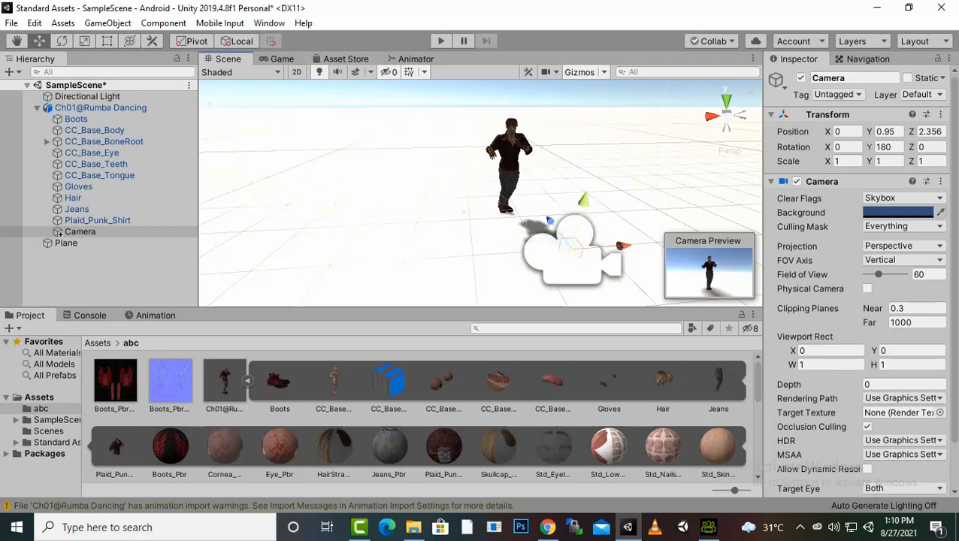
Play the scene to check the character through the camera view, then stop it
click(441, 41)
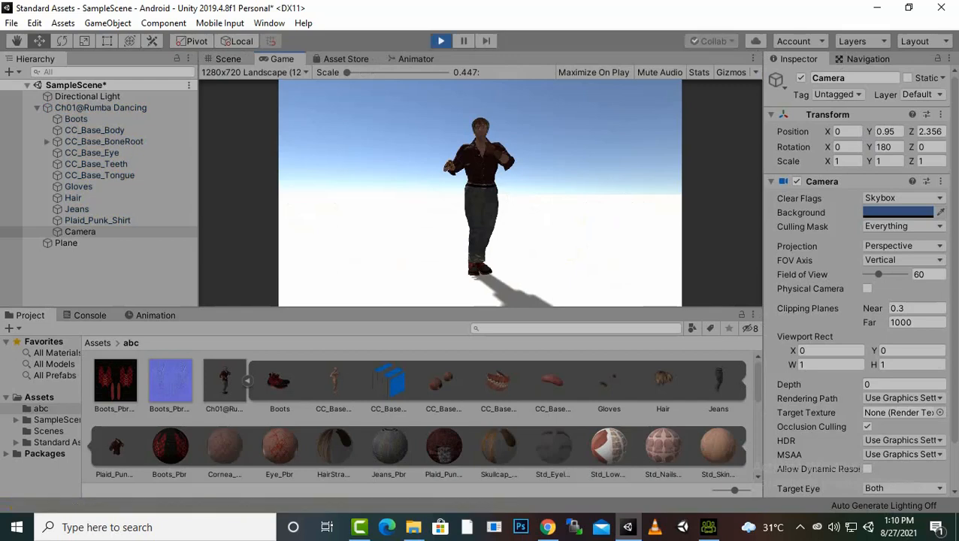
key(ctrl+p)
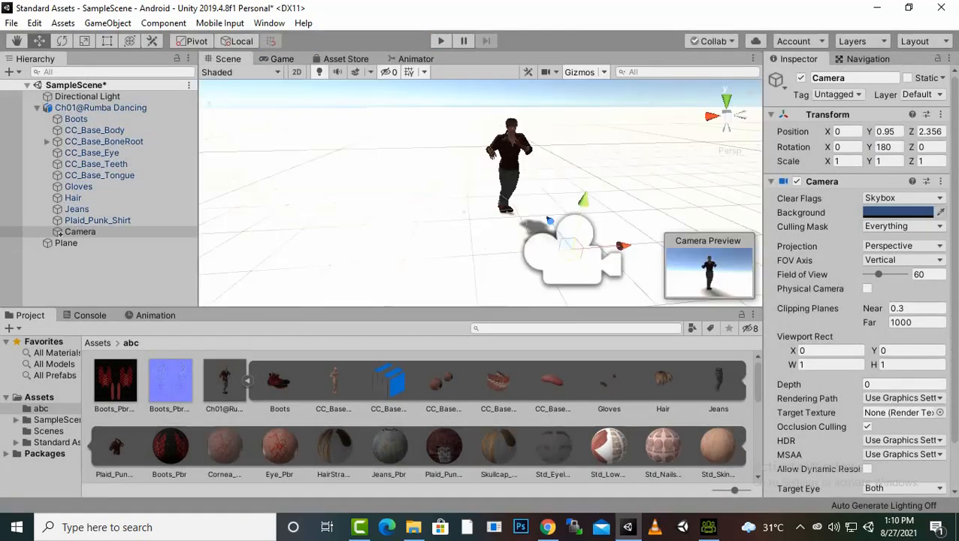
Assign the test Animator Controller to the Animator of the Ch01@Rumba Dancing object
scroll(413, 413, down, 5)
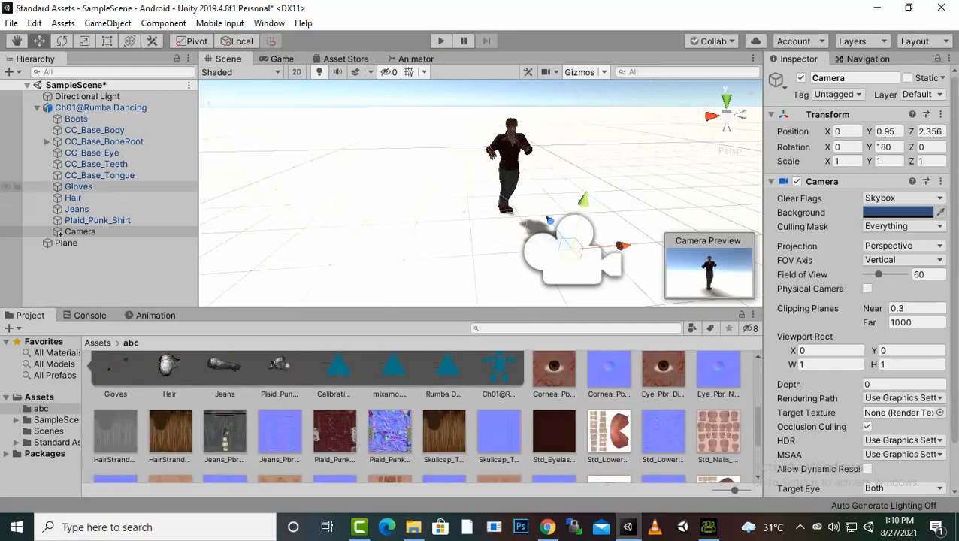
click(97, 108)
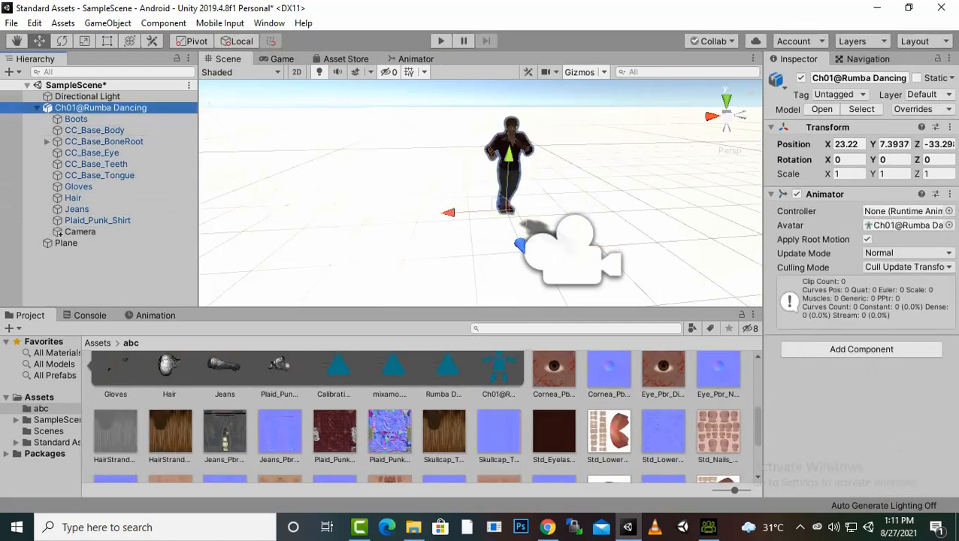
scroll(421, 413, down, 4)
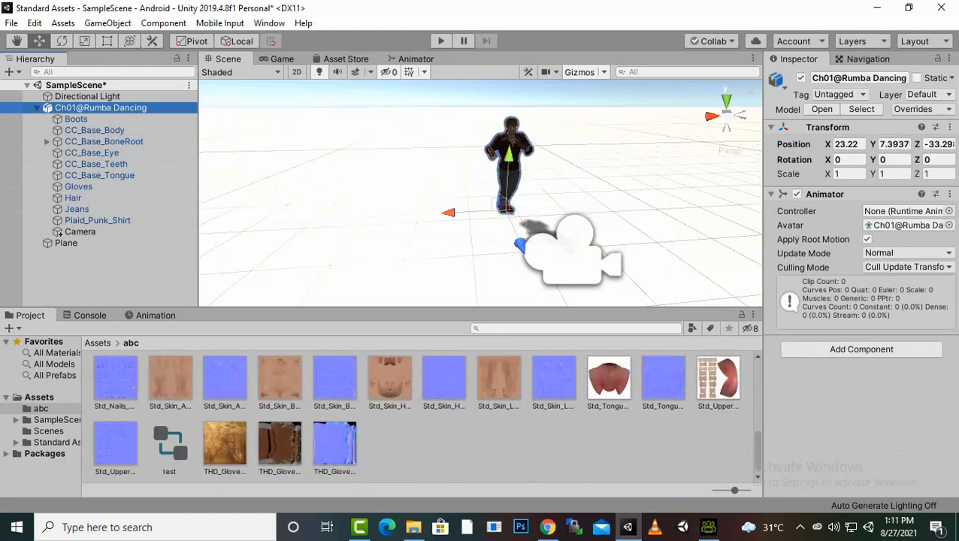
drag(169, 443, 906, 211)
Play the scene and inspect the Rumba Dancing state and Entry node in the Animator graph, then stop playback
key(ctrl+p)
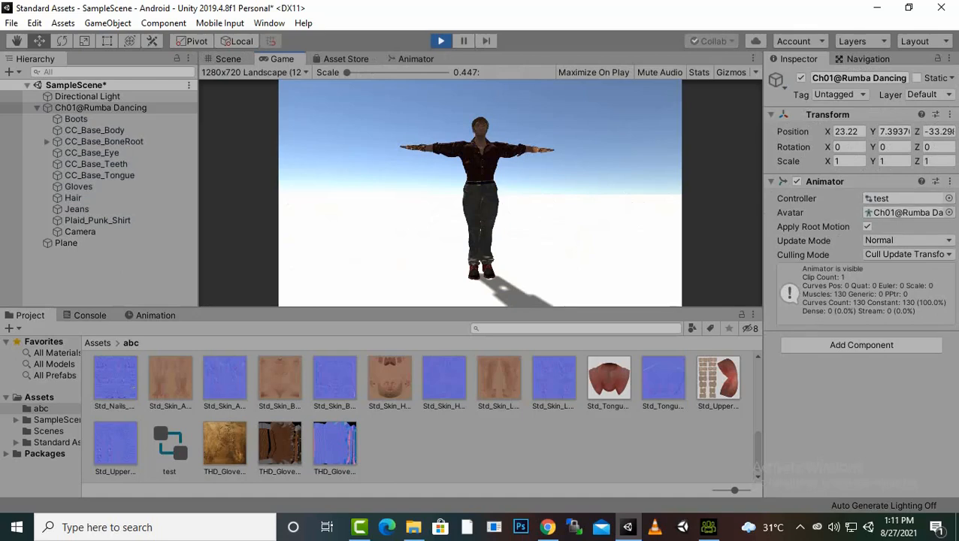
click(412, 59)
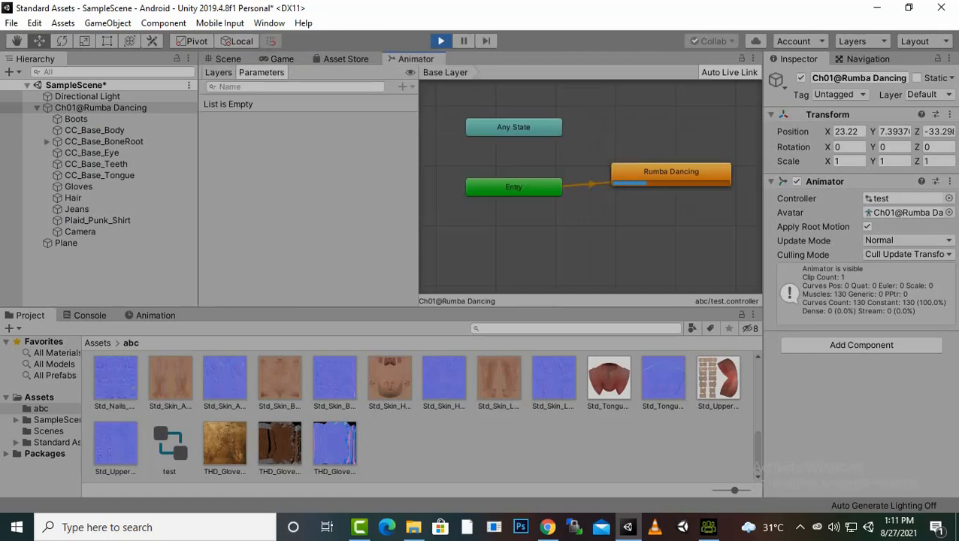
click(672, 172)
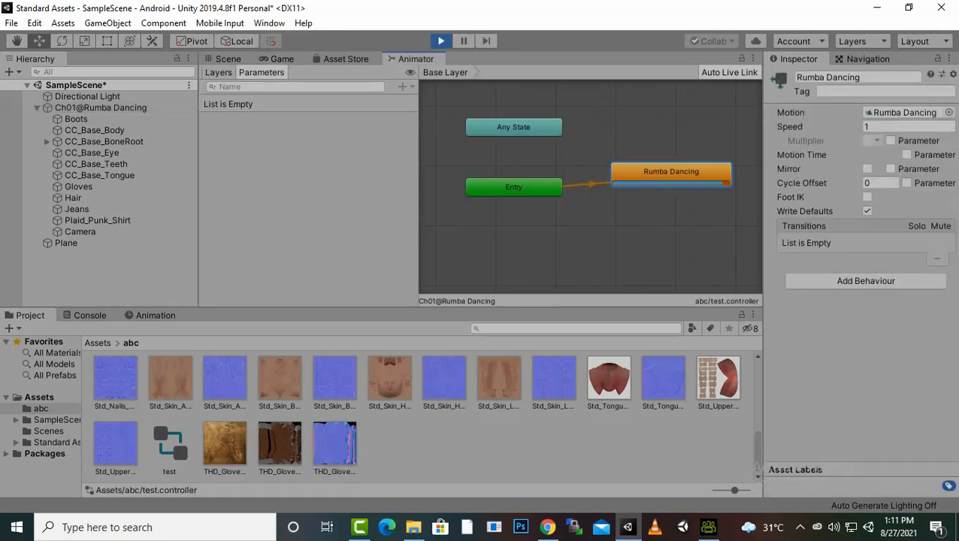
click(514, 187)
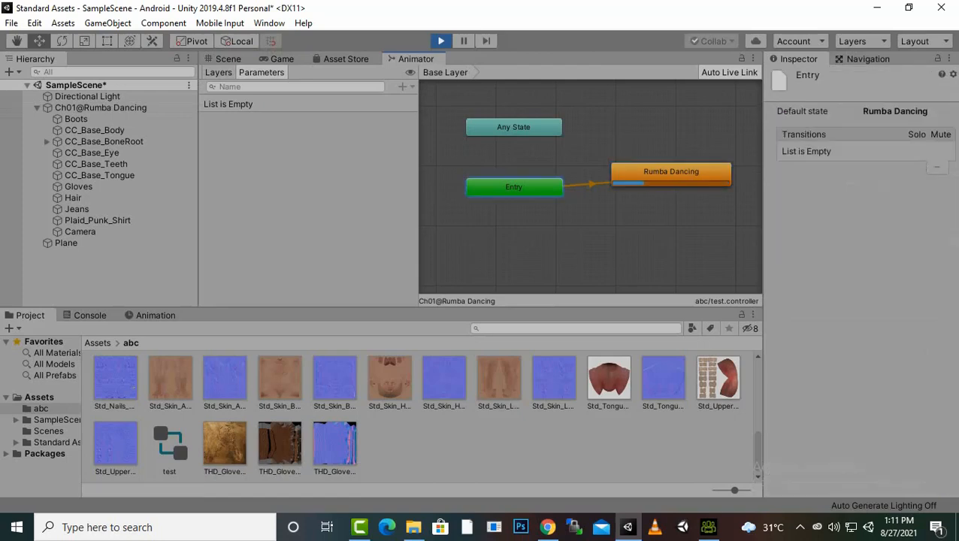
key(ctrl+p)
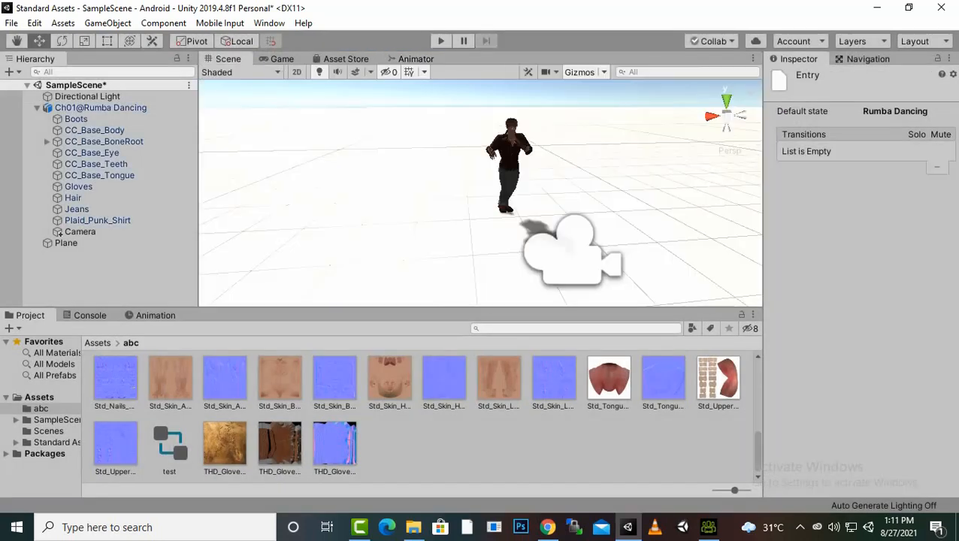
Preview the Calibration, mixamo.com and Rumba Dancing animation clips of the imported FBX
scroll(423, 415, down, 1)
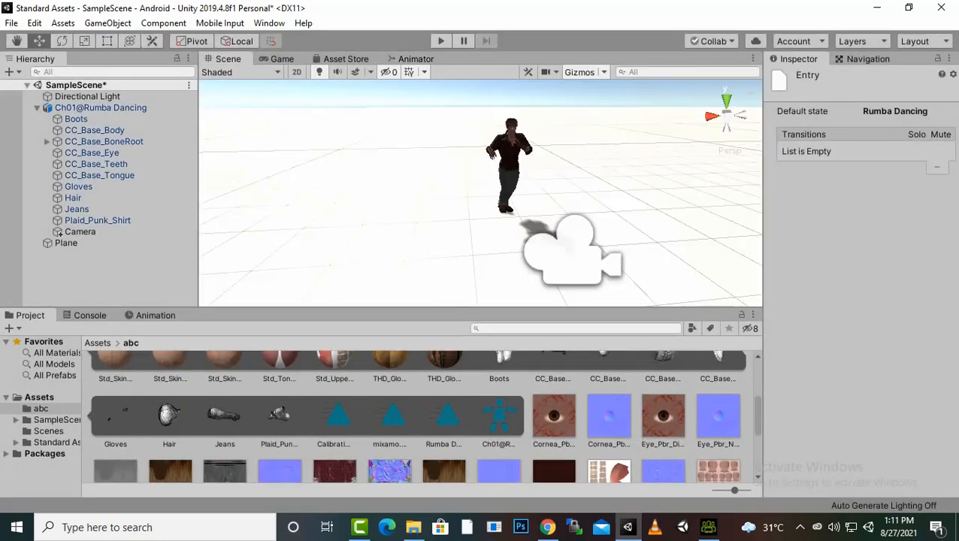
click(336, 416)
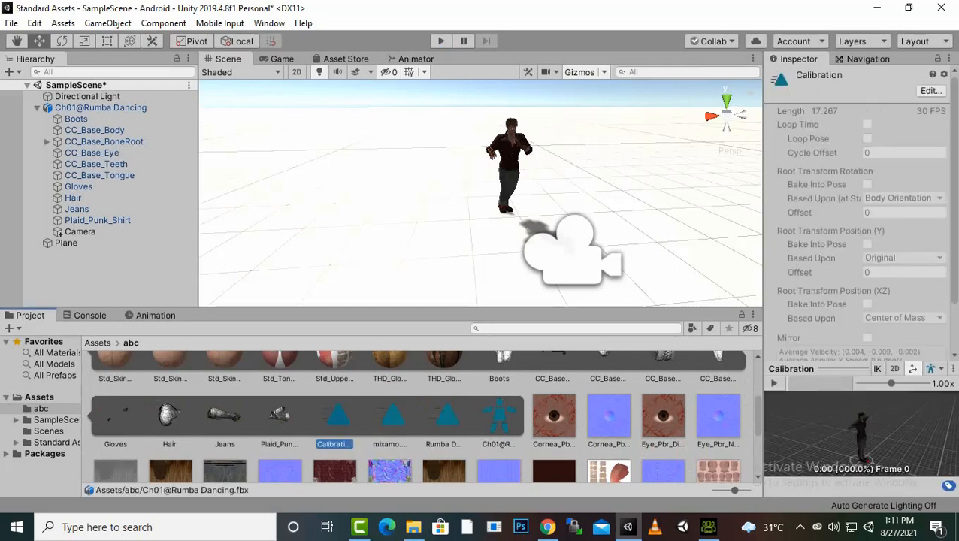
click(774, 384)
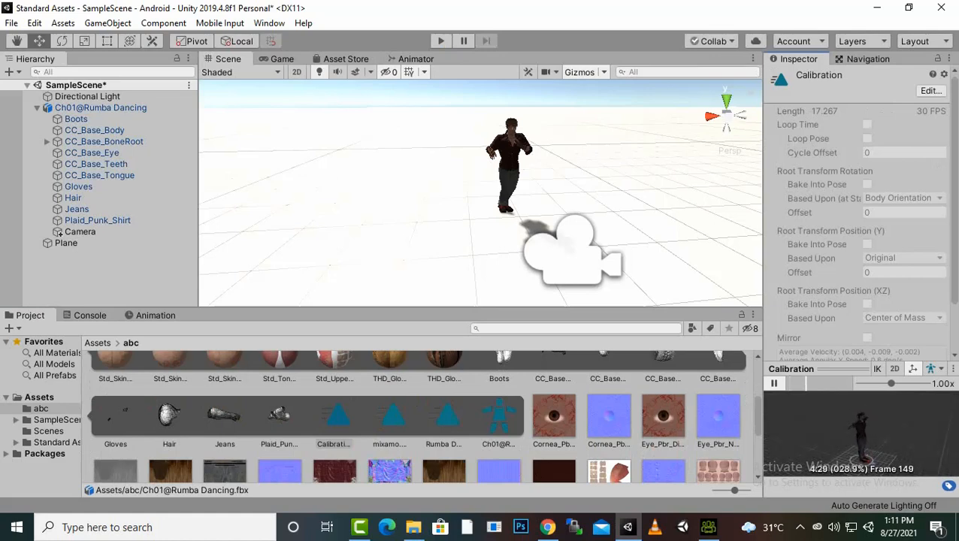
click(391, 417)
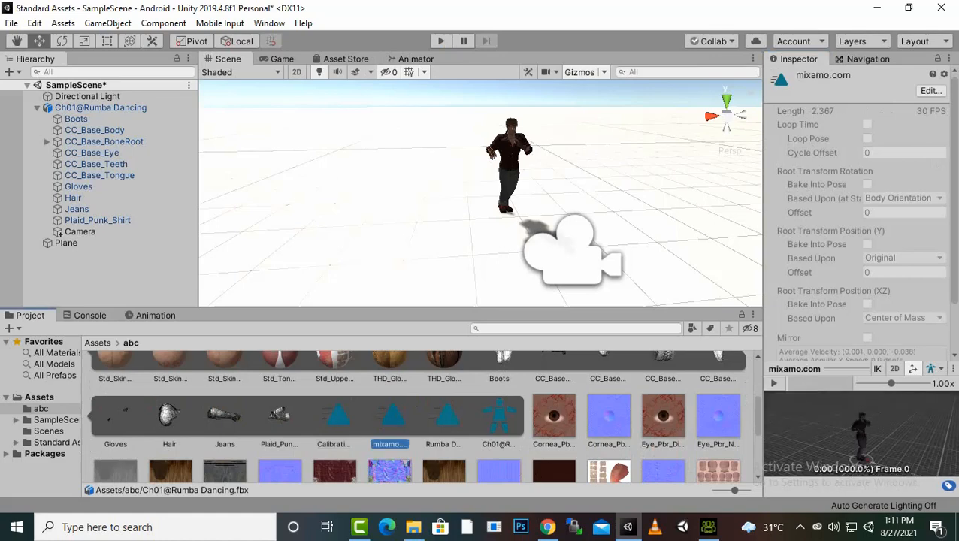
click(774, 383)
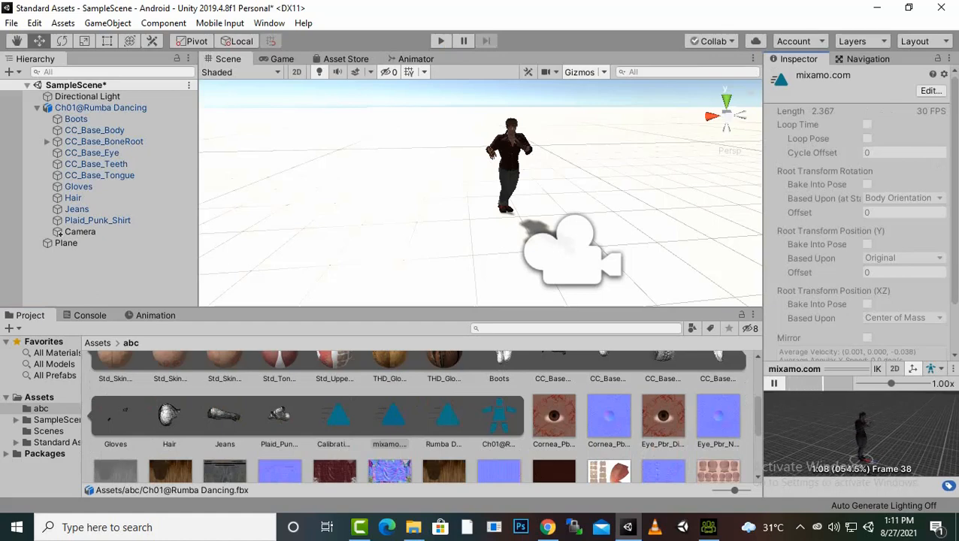
click(447, 418)
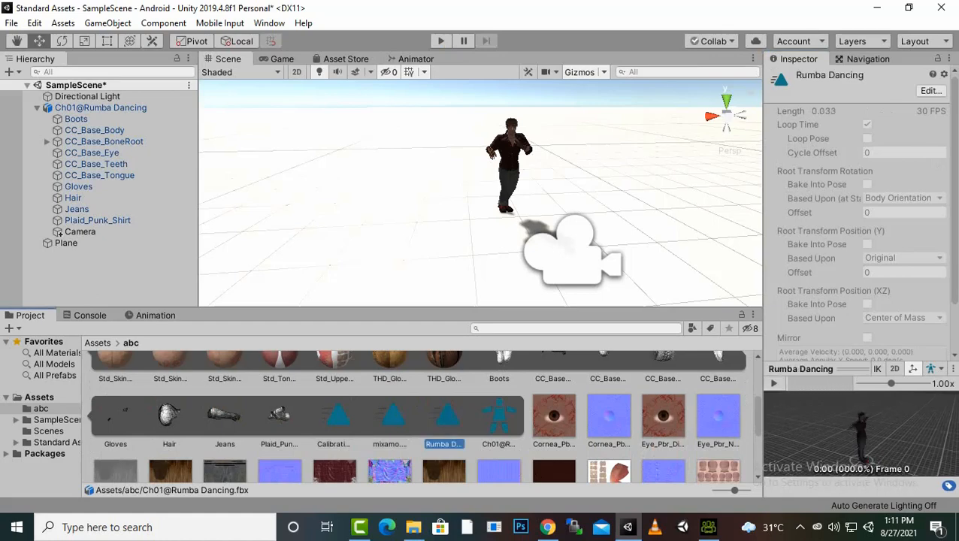
click(773, 383)
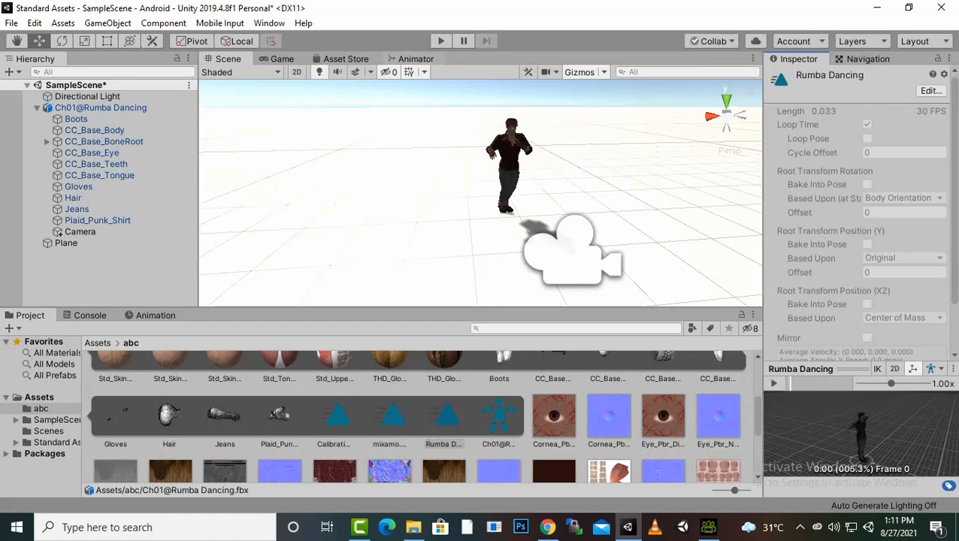
Add the mixamo.com clip as a state in the Animator and delete the Rumba Dancing state
click(416, 59)
drag(392, 417, 662, 223)
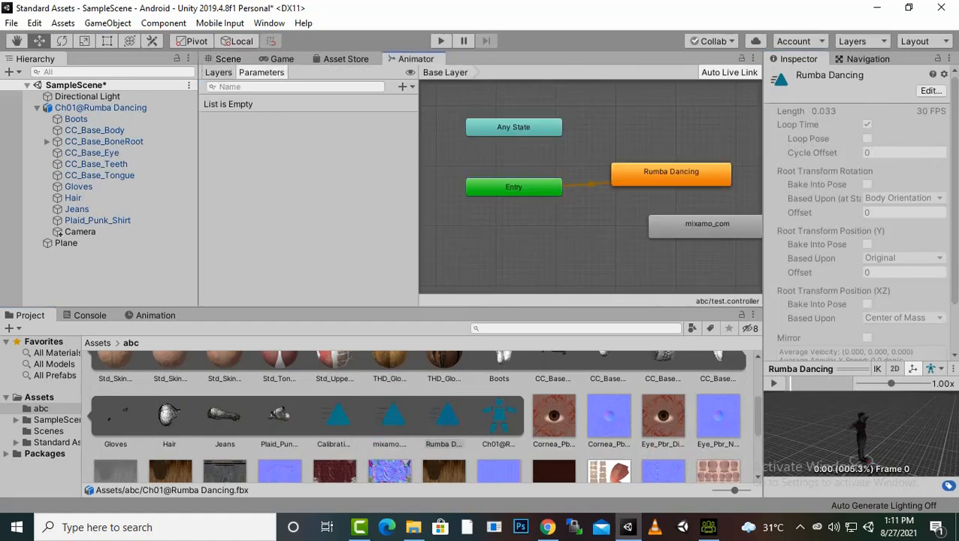
click(672, 174)
key(Delete)
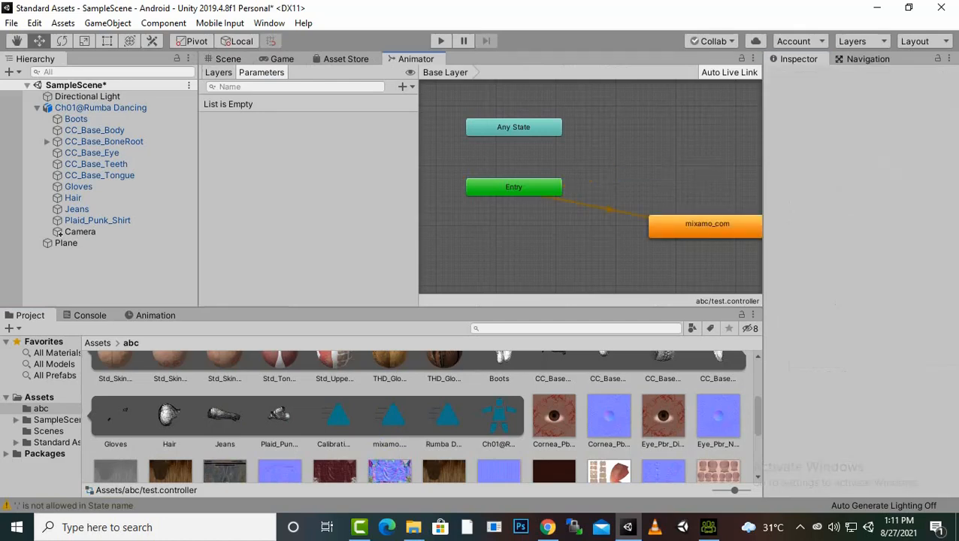
drag(705, 226, 661, 159)
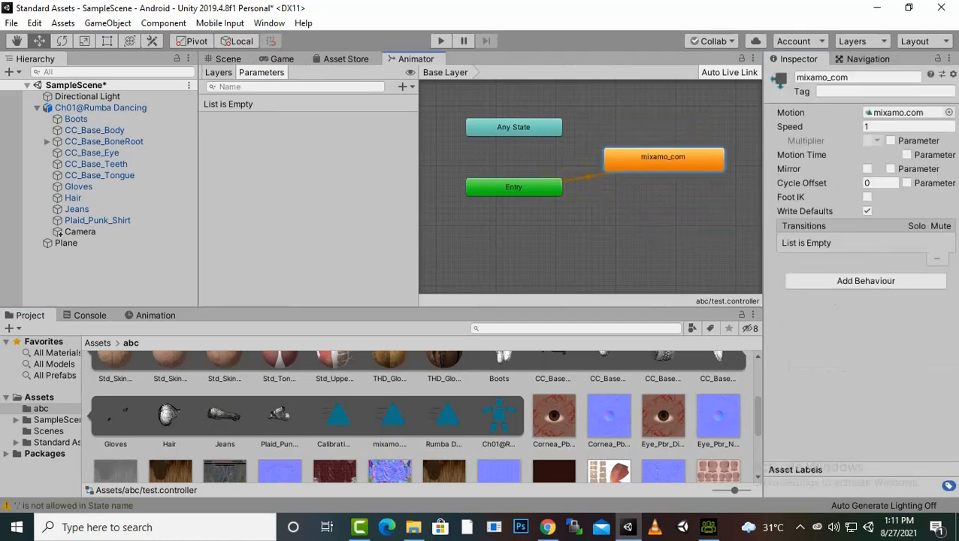
Play the scene to test the new state, then inspect the mixamo.com and Rumba Dancing clip settings
click(441, 40)
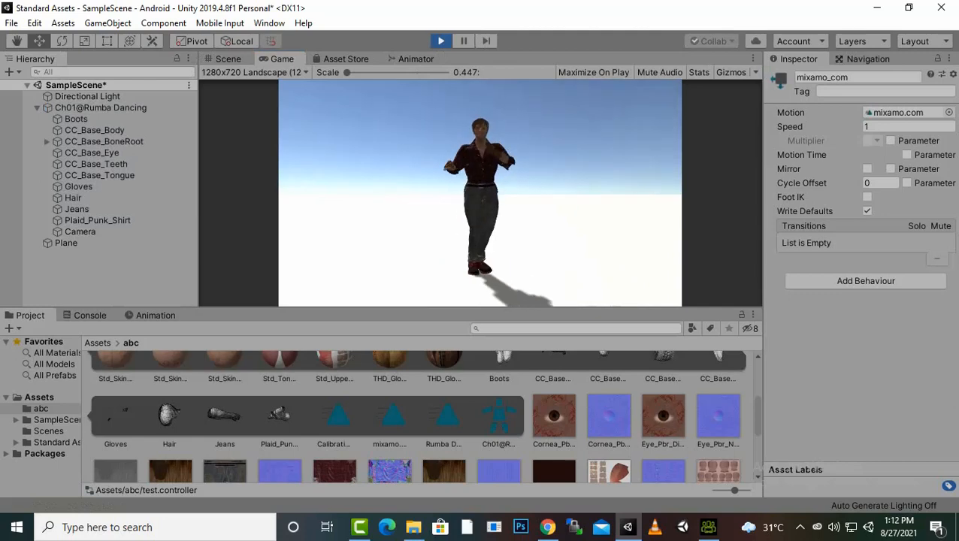
key(ctrl+p)
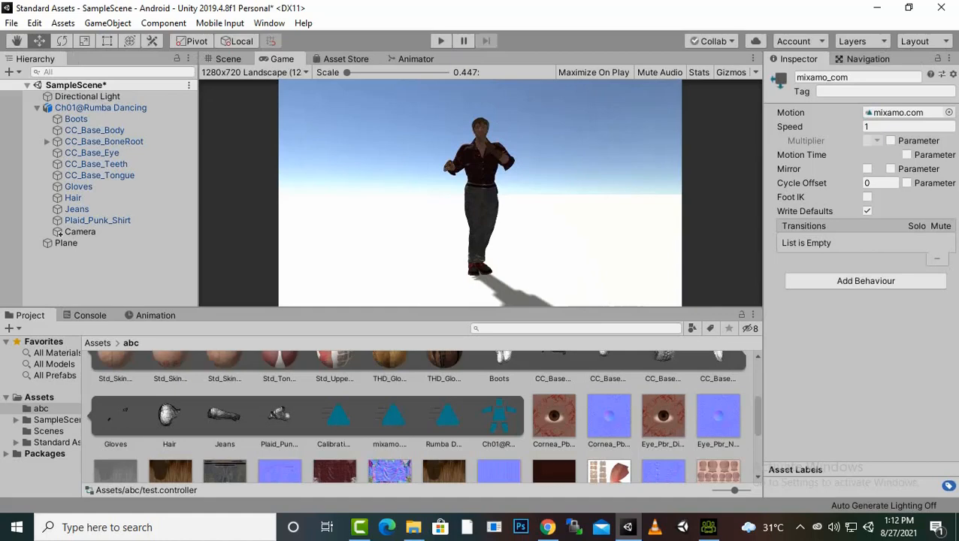
click(391, 416)
scroll(827, 248, down, 2)
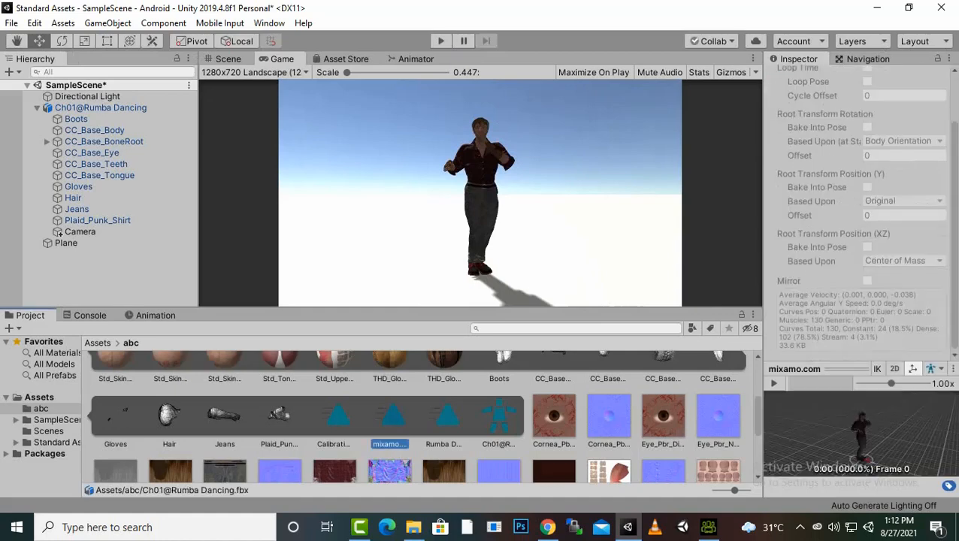
key(Right)
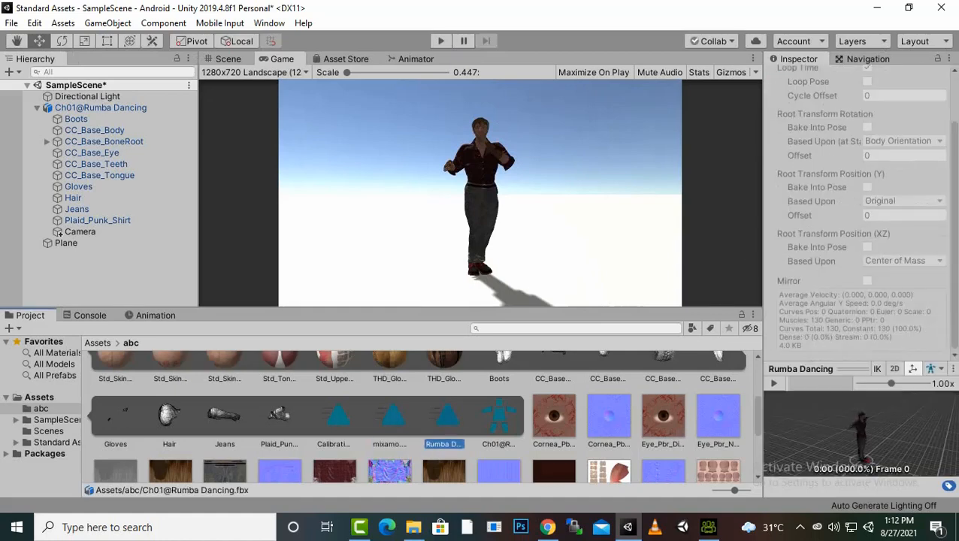
scroll(416, 417, up, 3)
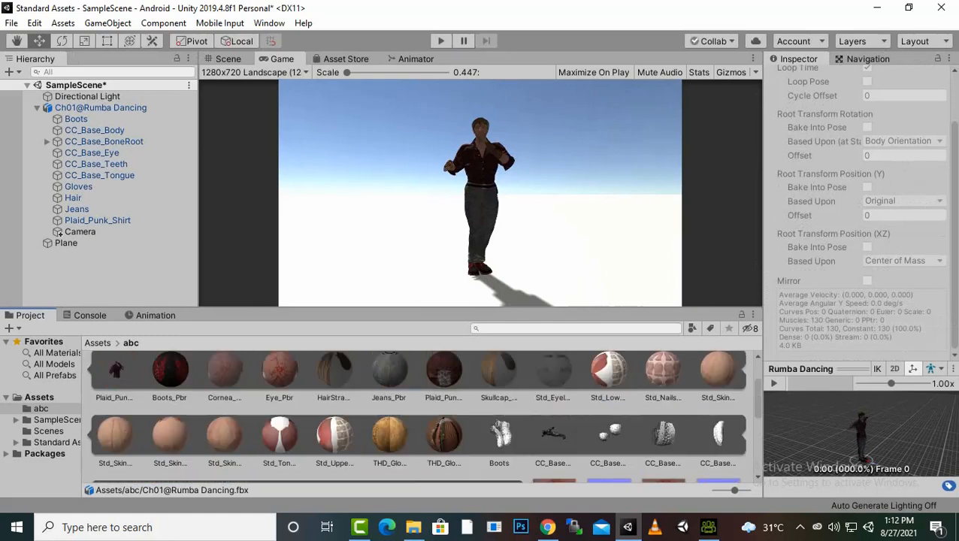
Enable Loop Time for the Calibration clip in the model's animation import settings and apply it
click(224, 383)
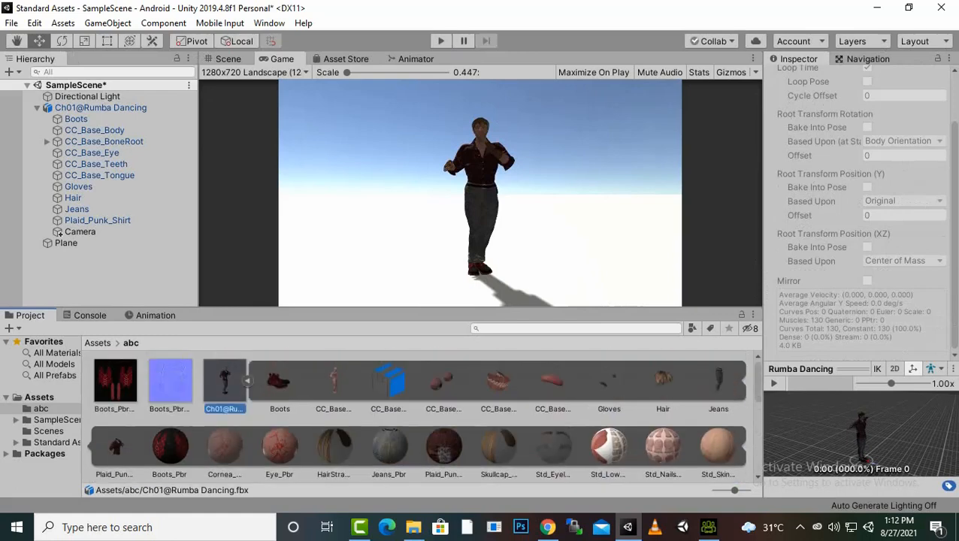
scroll(860, 218, down, 5)
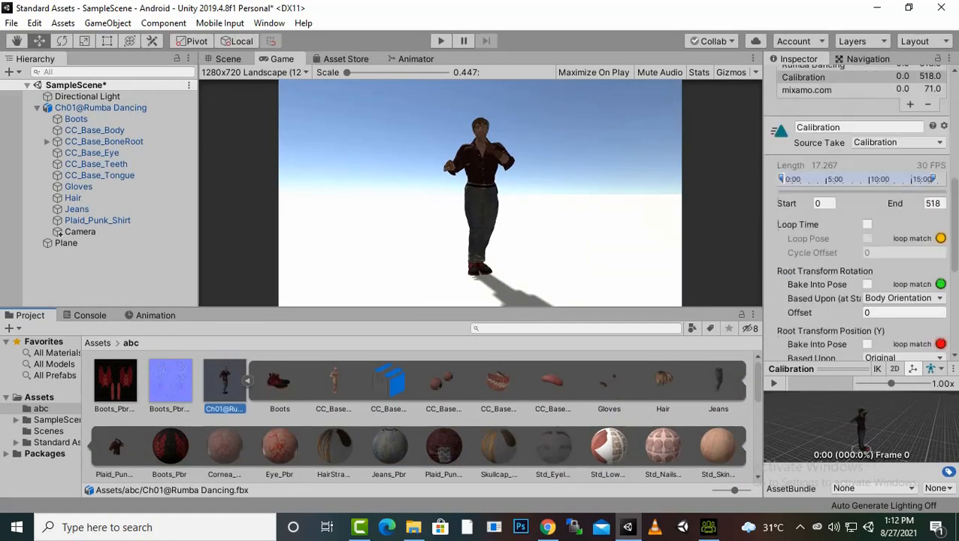
scroll(861, 218, up, 4)
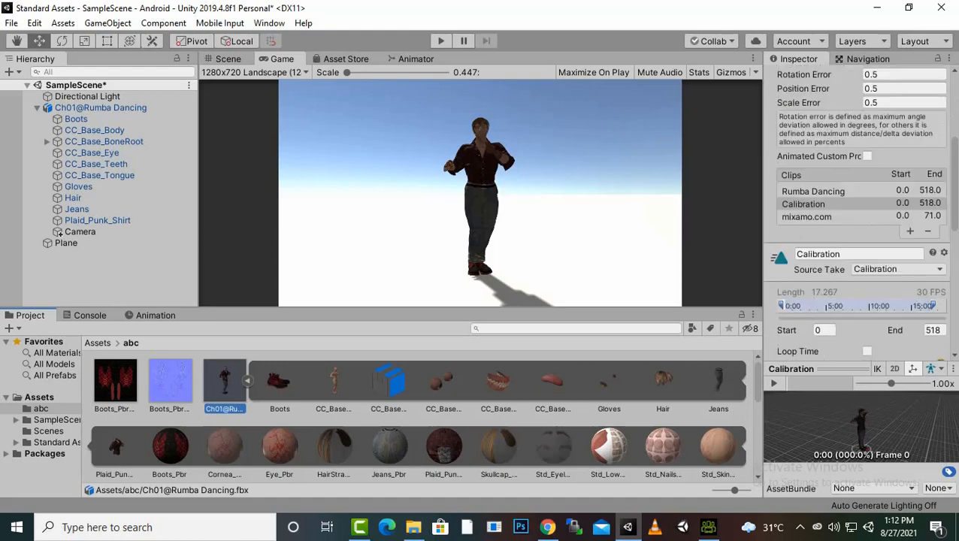
scroll(861, 218, down, 7)
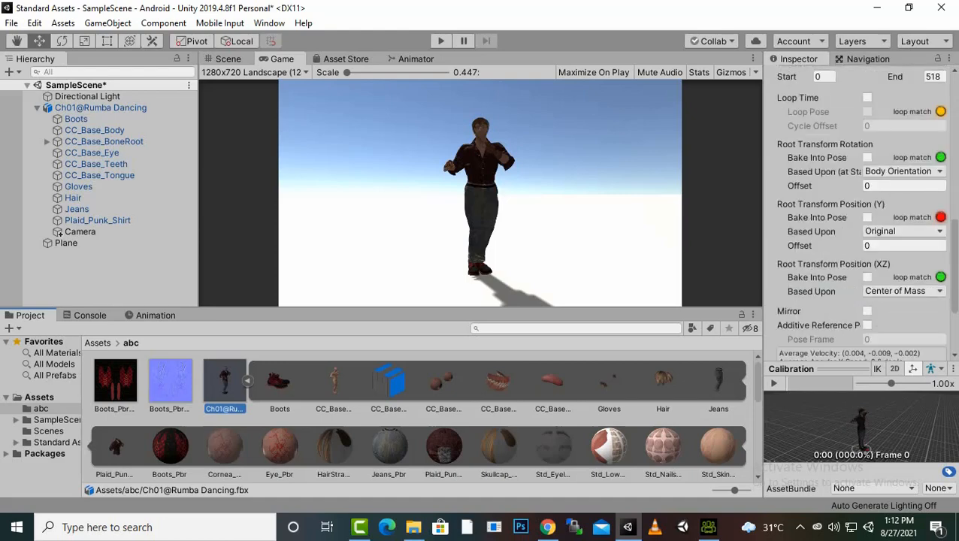
scroll(865, 222, up, 2)
click(865, 223)
scroll(865, 223, down, 2)
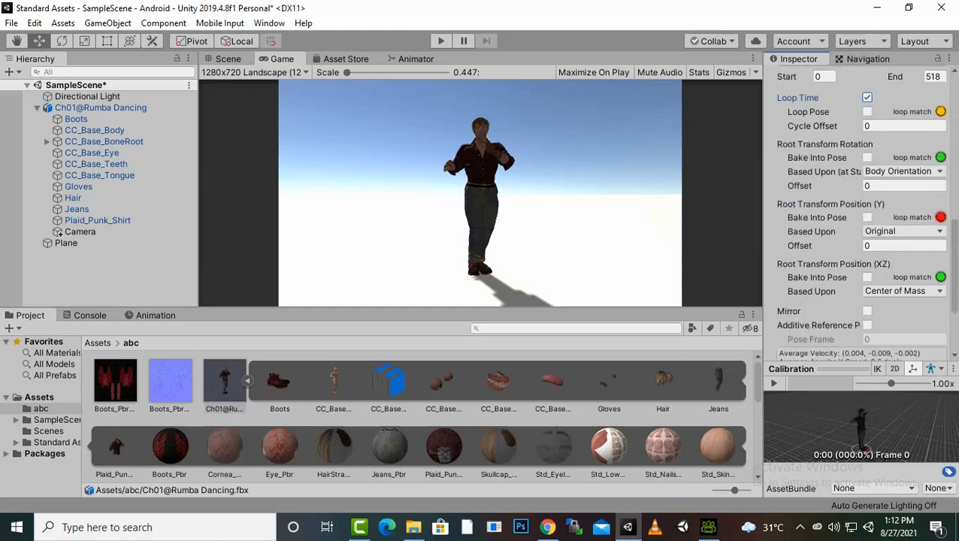
scroll(861, 218, down, 3)
click(931, 349)
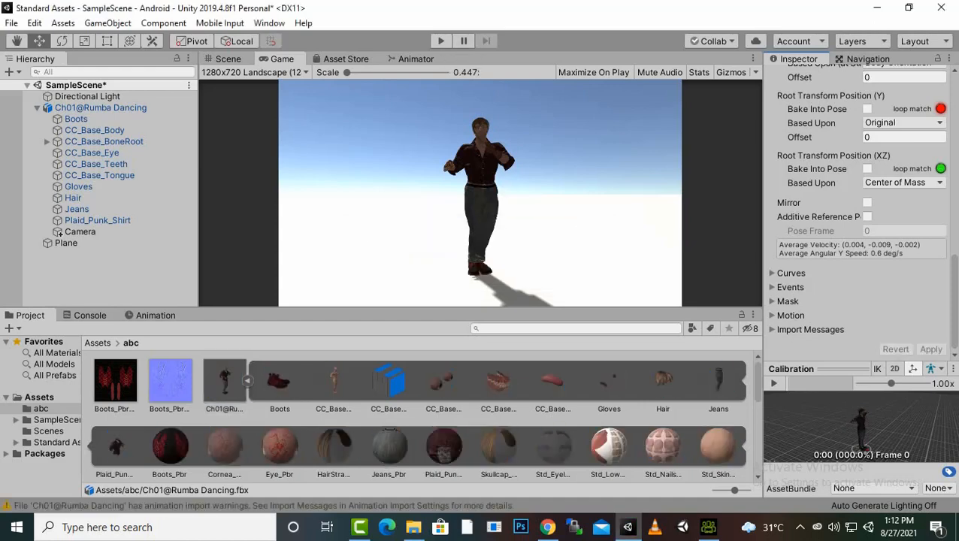
Play the scene to test the looping animation, then stop it
key(ctrl+p)
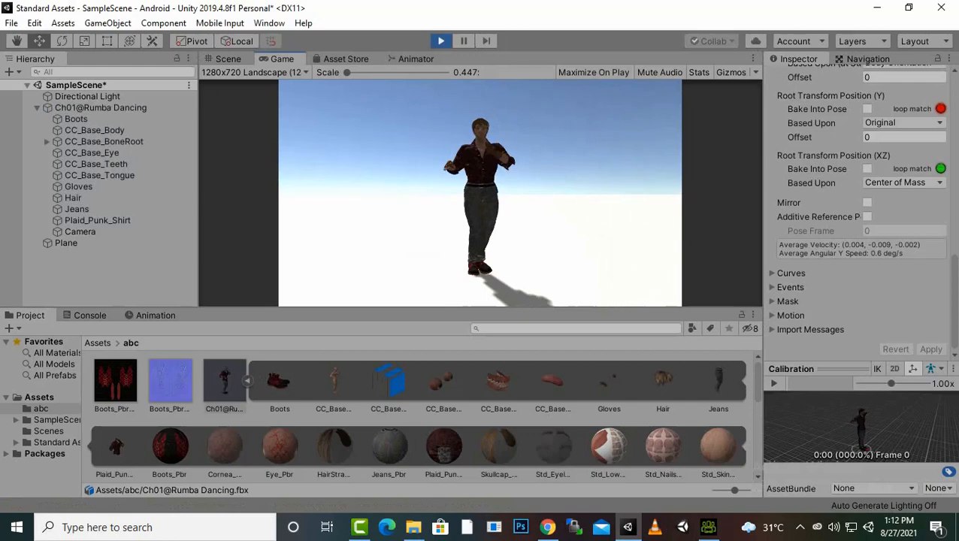
click(441, 40)
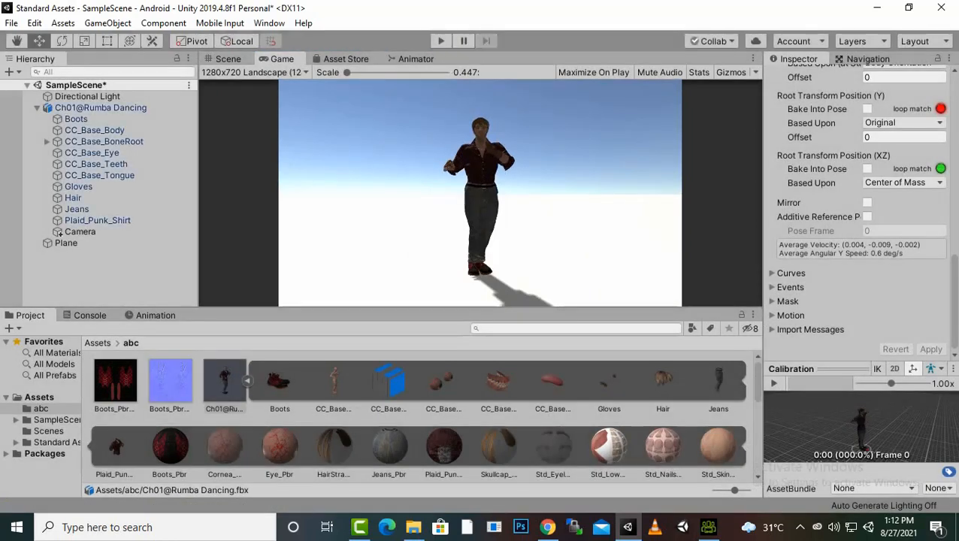
Switch to the Scene view and zoom and orbit in close to the character's upper body
click(247, 382)
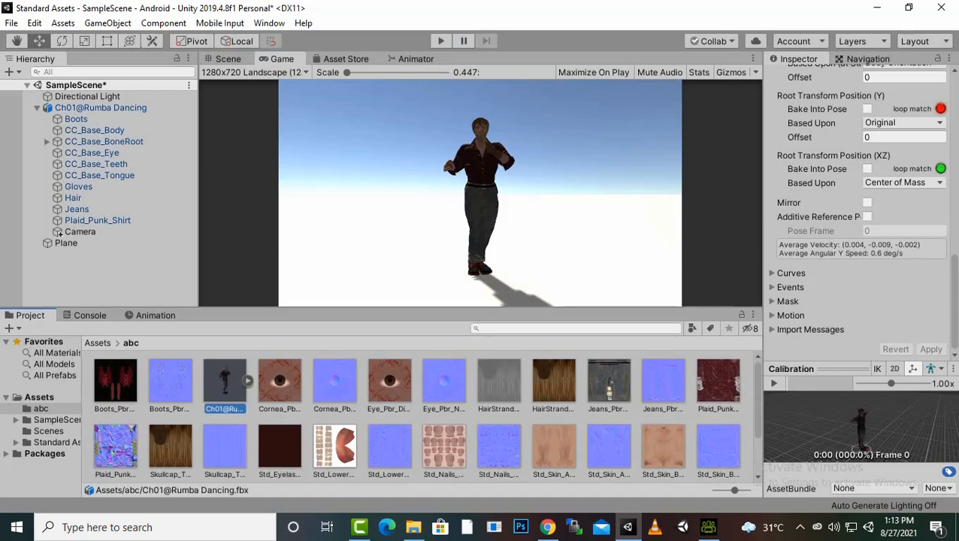
mouse_move(347, 72)
mouse_down()
mouse_move(362, 72)
mouse_move(348, 73)
mouse_up()
click(226, 59)
scroll(494, 203, up, 10)
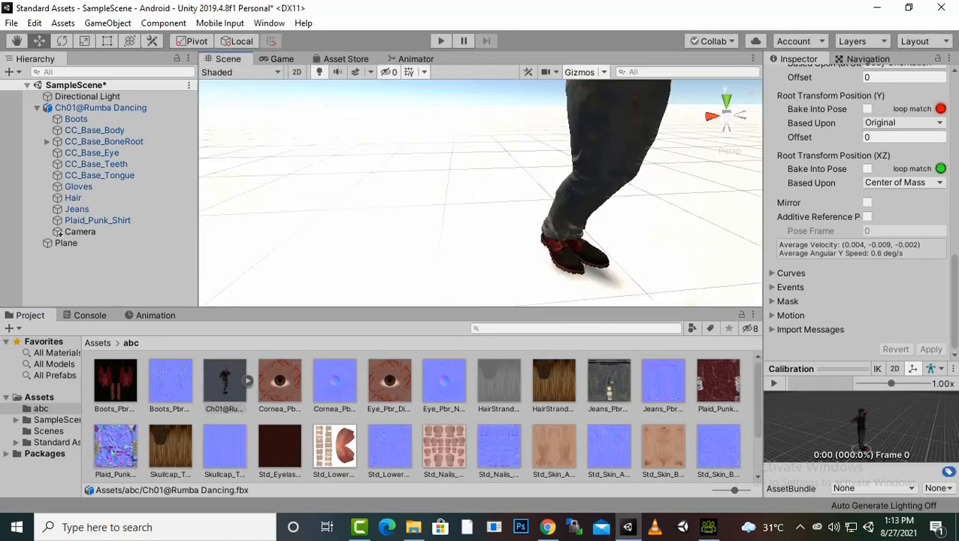
middle_drag(494, 150, 451, 300)
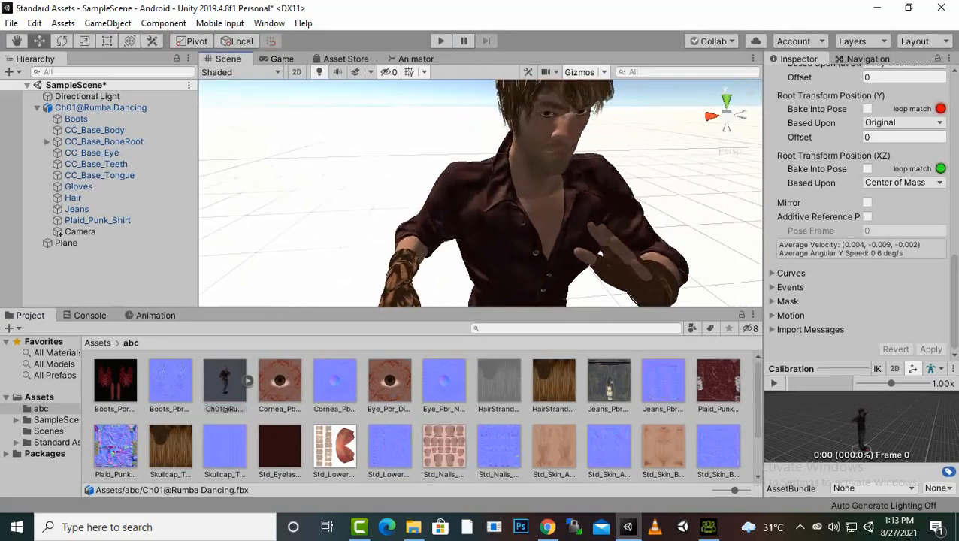
scroll(601, 254, down, 6)
scroll(481, 194, up, 4)
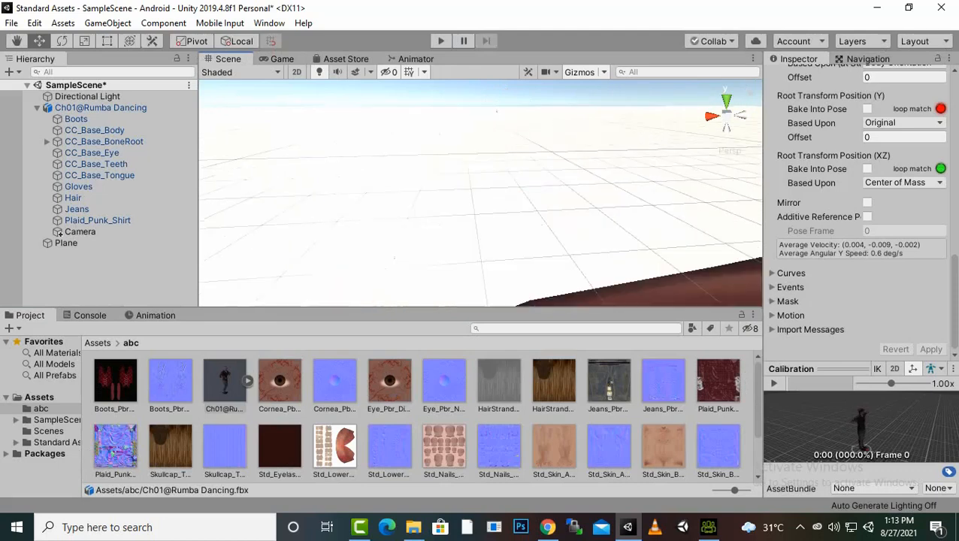
alt+drag(481, 194, 470, 129)
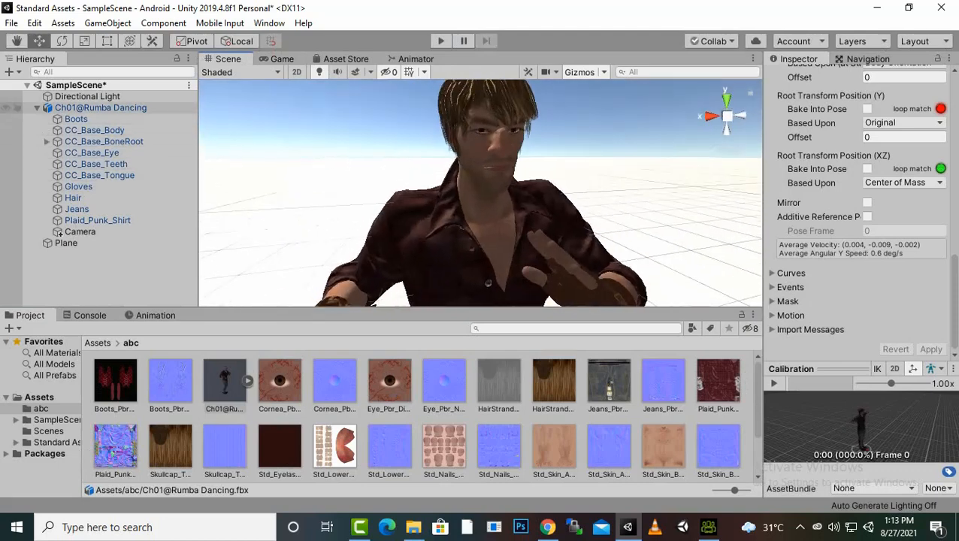
Inspect the Boots object's material settings, then select the character root and try to open its model
click(75, 119)
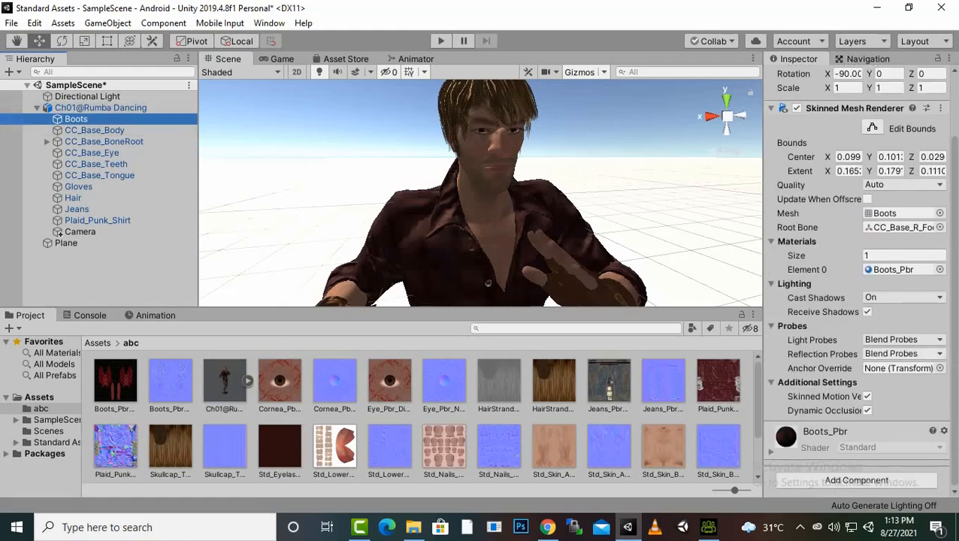
click(771, 452)
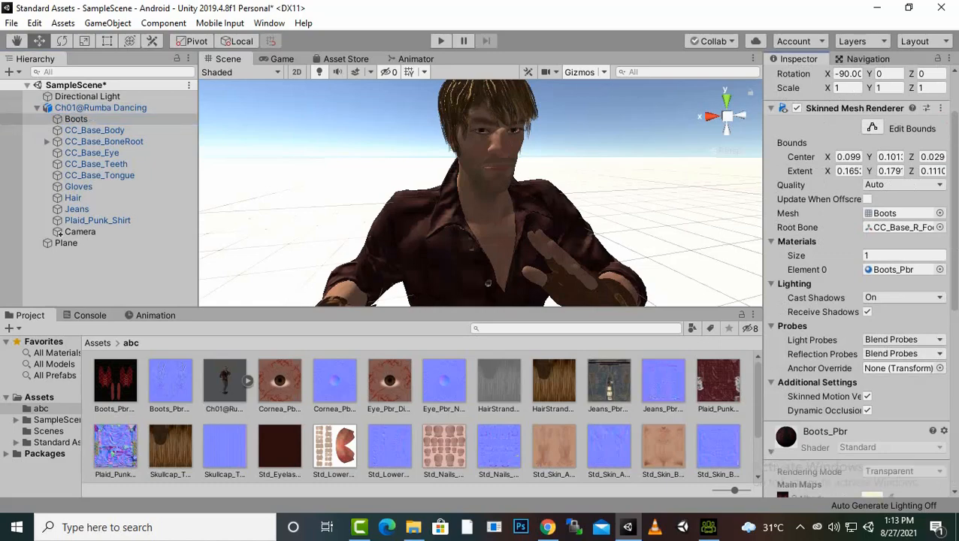
scroll(857, 301, down, 8)
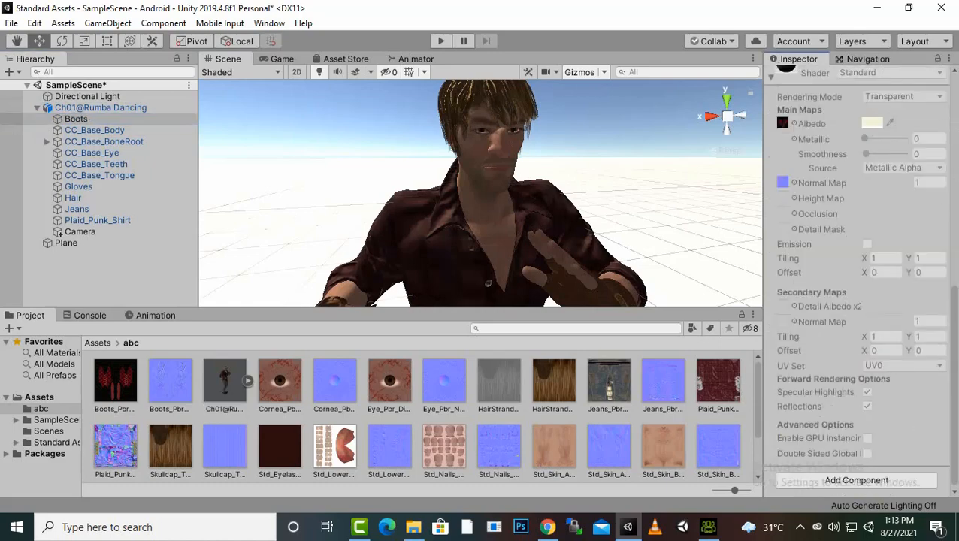
scroll(857, 301, up, 8)
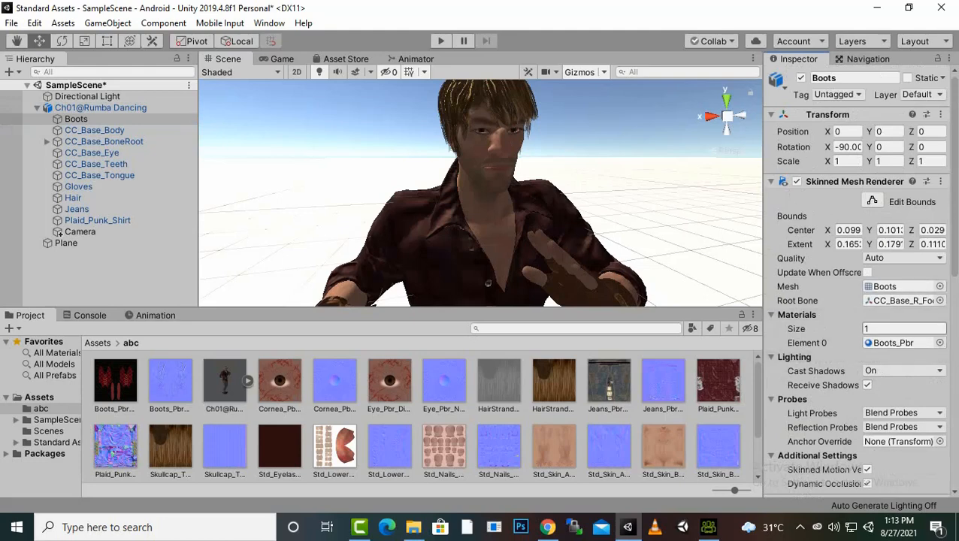
click(101, 108)
click(821, 110)
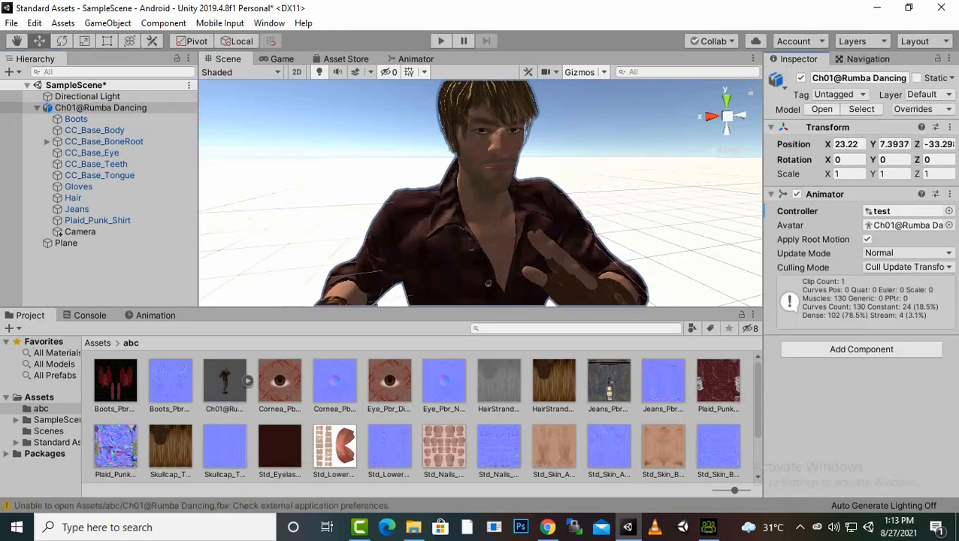
Select the Jeans object and examine its Skinned Mesh Renderer and material settings
click(75, 209)
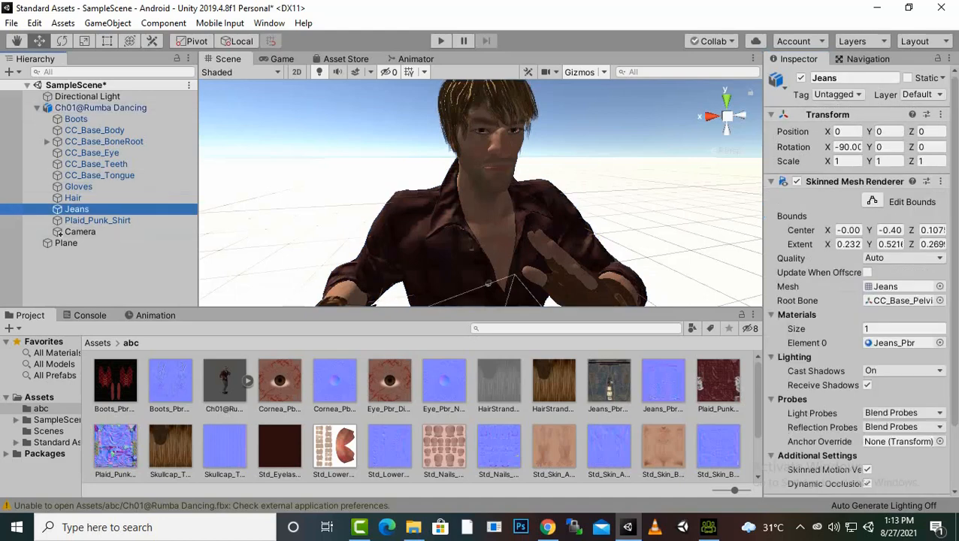
scroll(827, 345, down, 3)
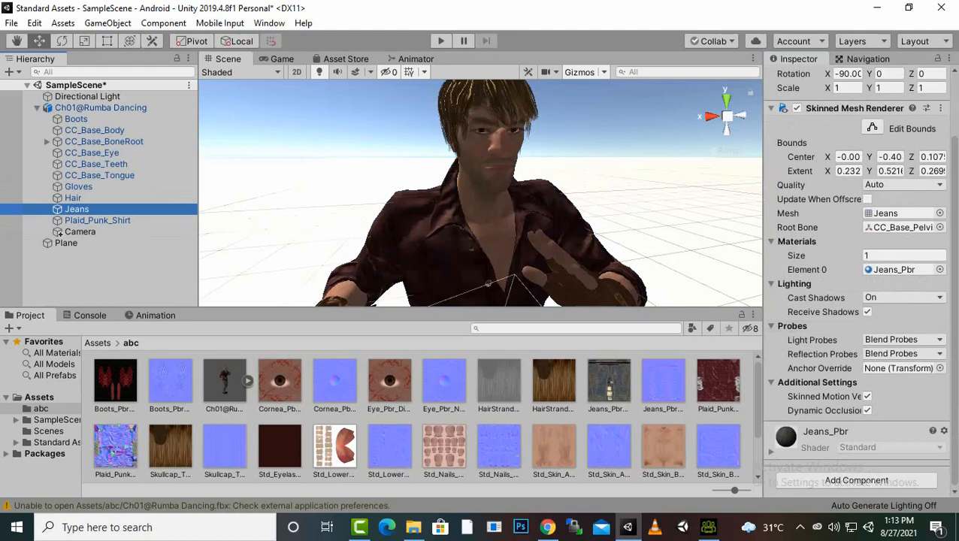
scroll(488, 284, up, 5)
scroll(489, 284, down, 8)
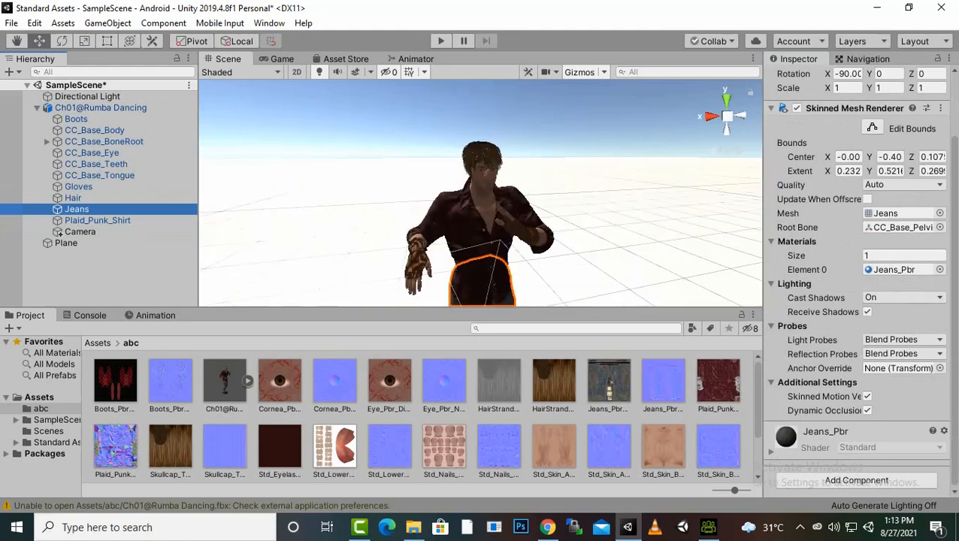
scroll(481, 193, up, 3)
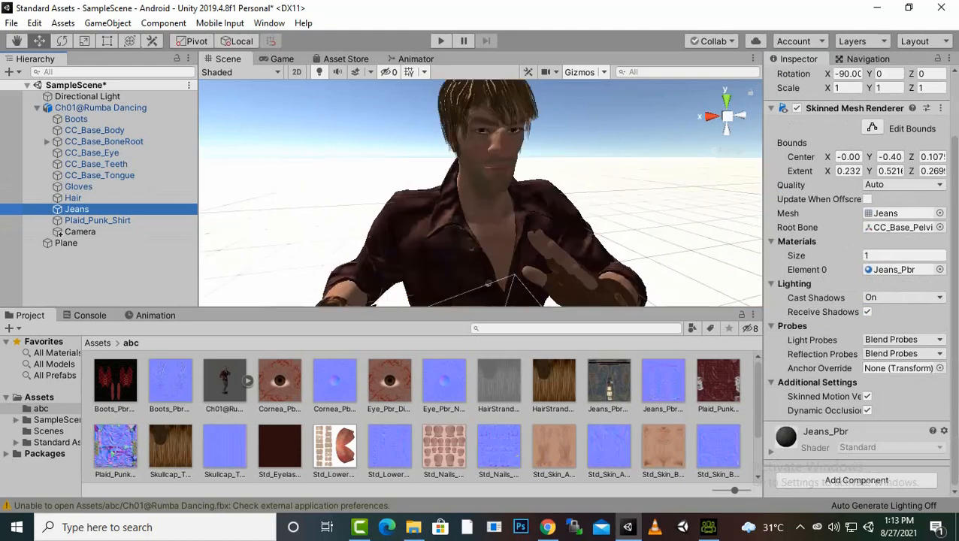